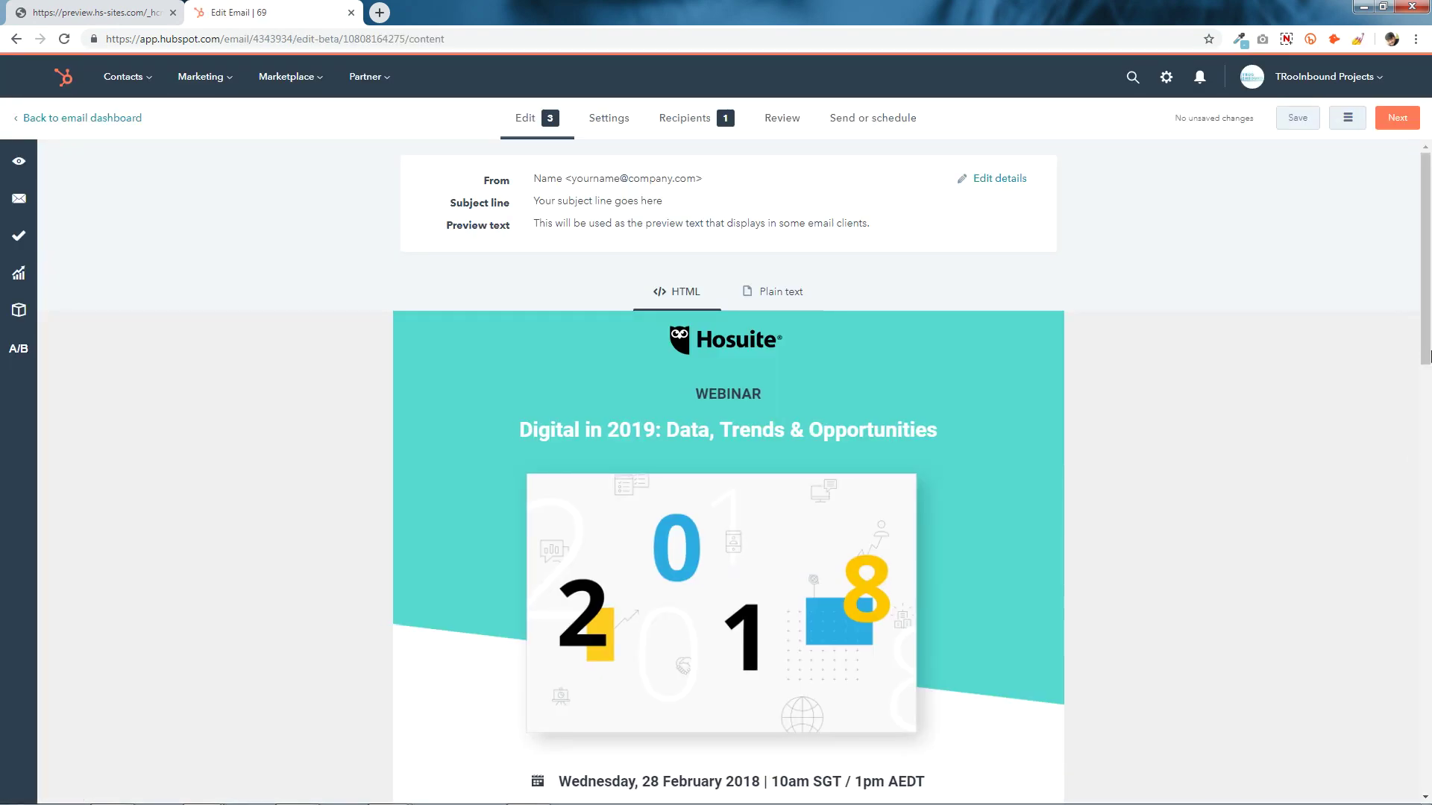
Step: Look over the webinar email and open its Header Section module for editing
scroll(1428, 356, down, 7)
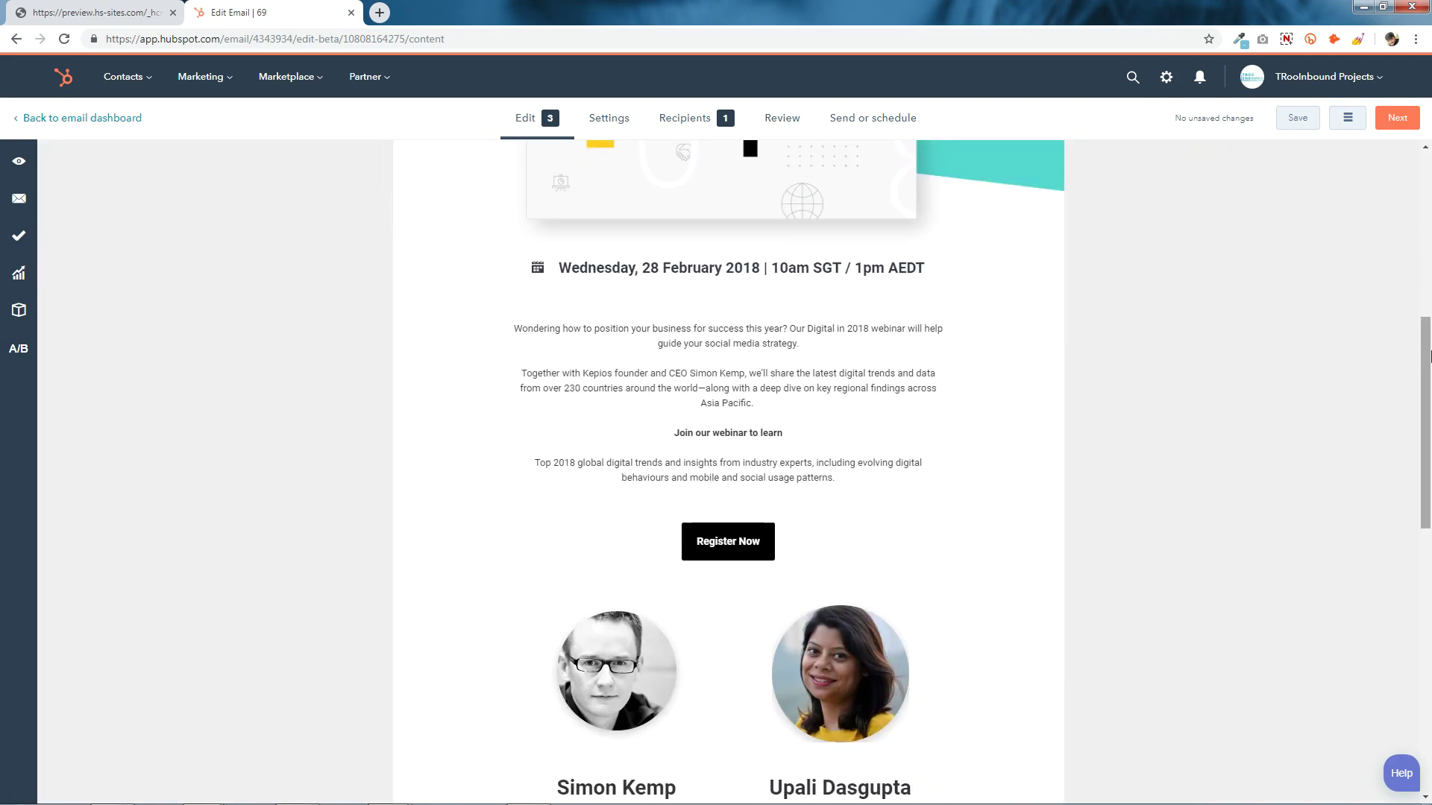
scroll(1428, 357, down, 10)
scroll(1428, 357, up, 11)
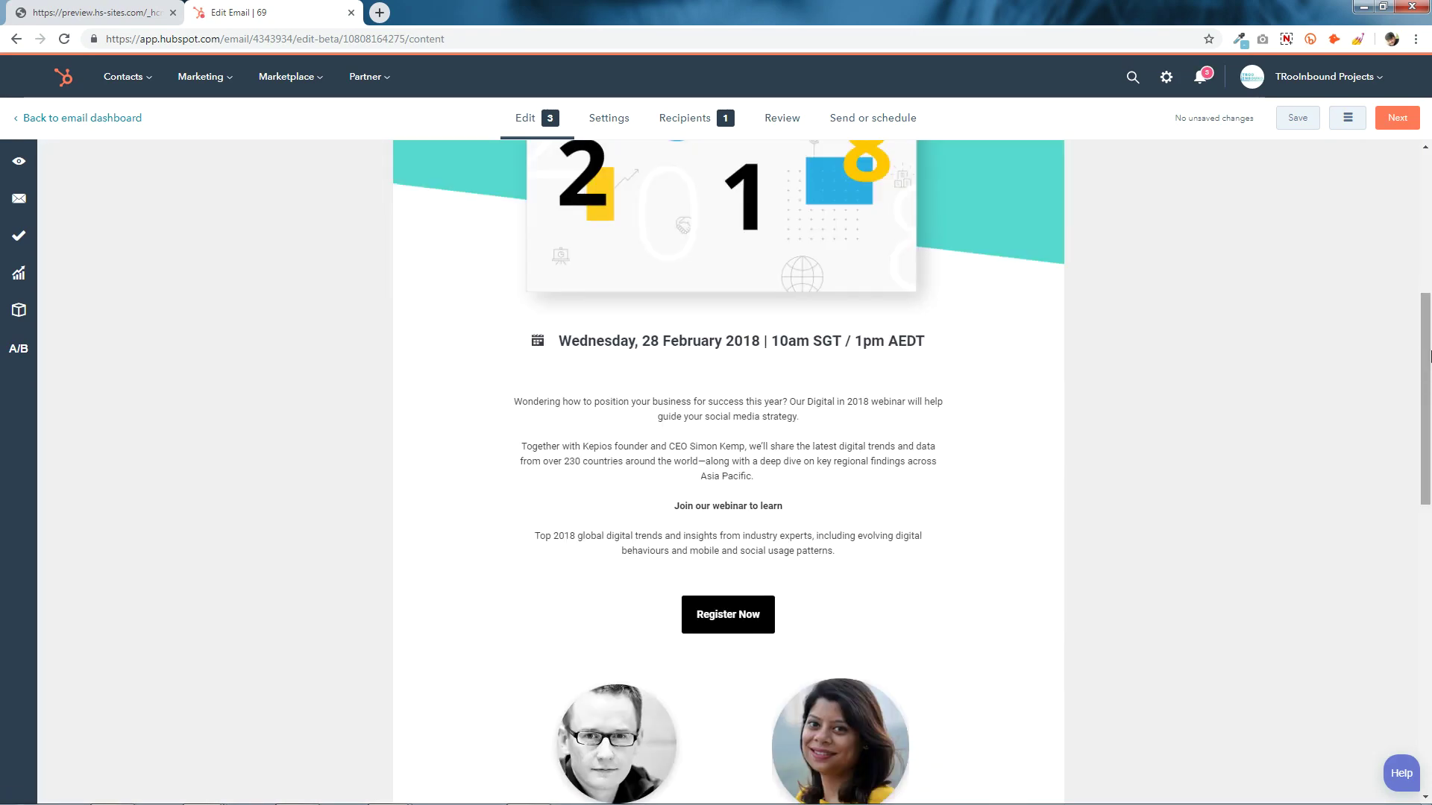
scroll(1429, 356, up, 6)
click(721, 396)
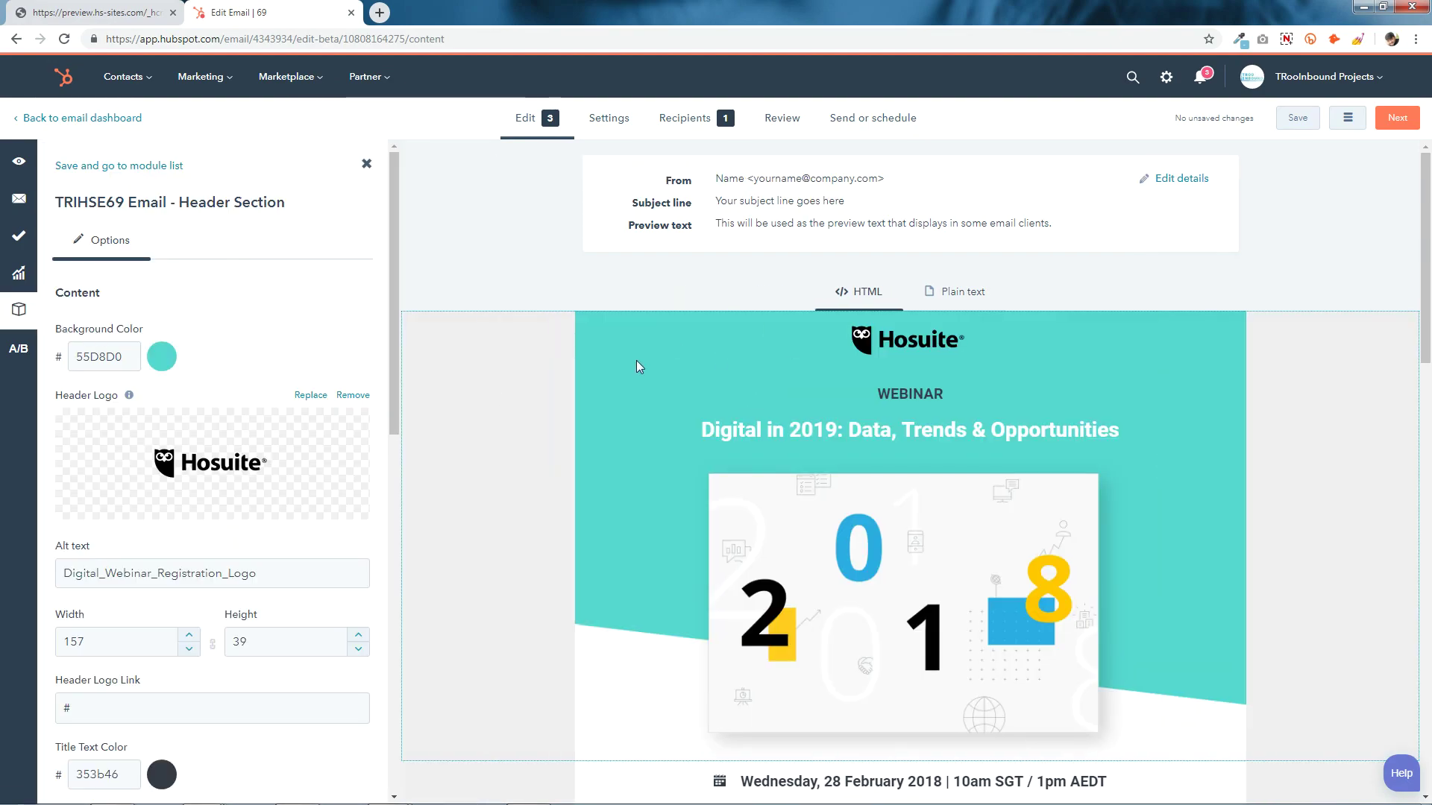
Step: Set the header section's background color to ed8e00, copied from the Notepad file E - 69.txt
click(114, 357)
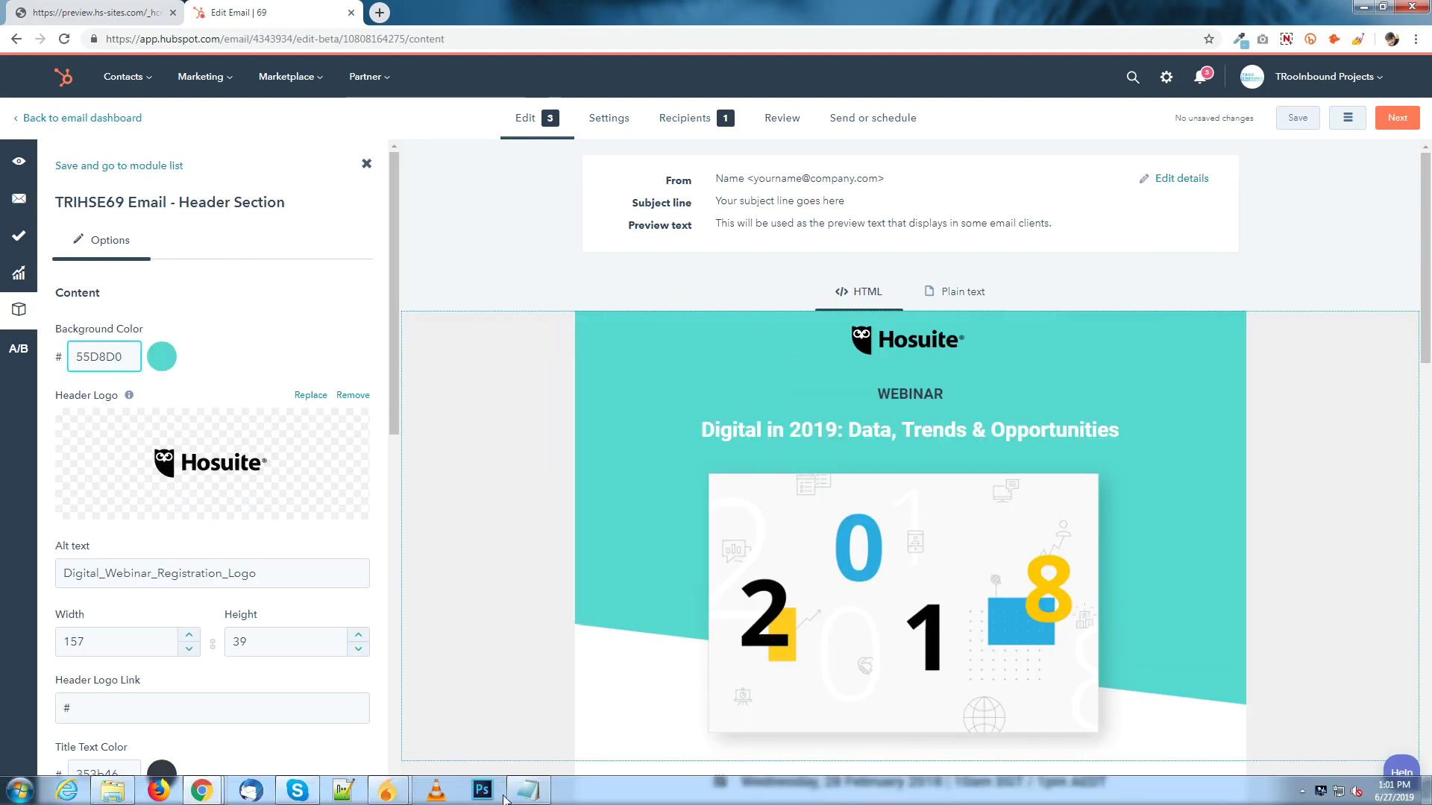
click(528, 795)
click(1229, 261)
drag(1003, 88, 1062, 88)
right_click(1058, 85)
click(1092, 132)
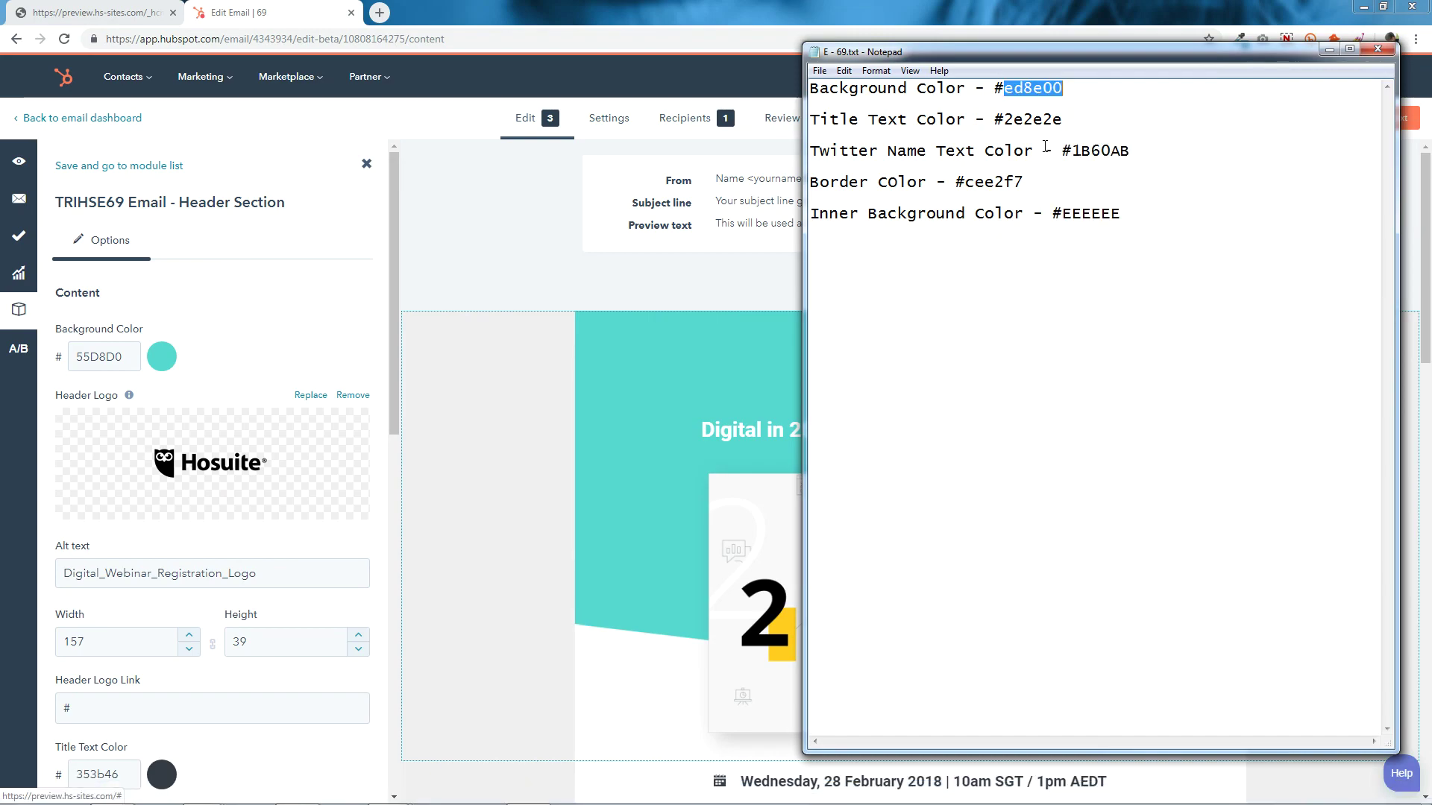
click(114, 355)
double_click(114, 355)
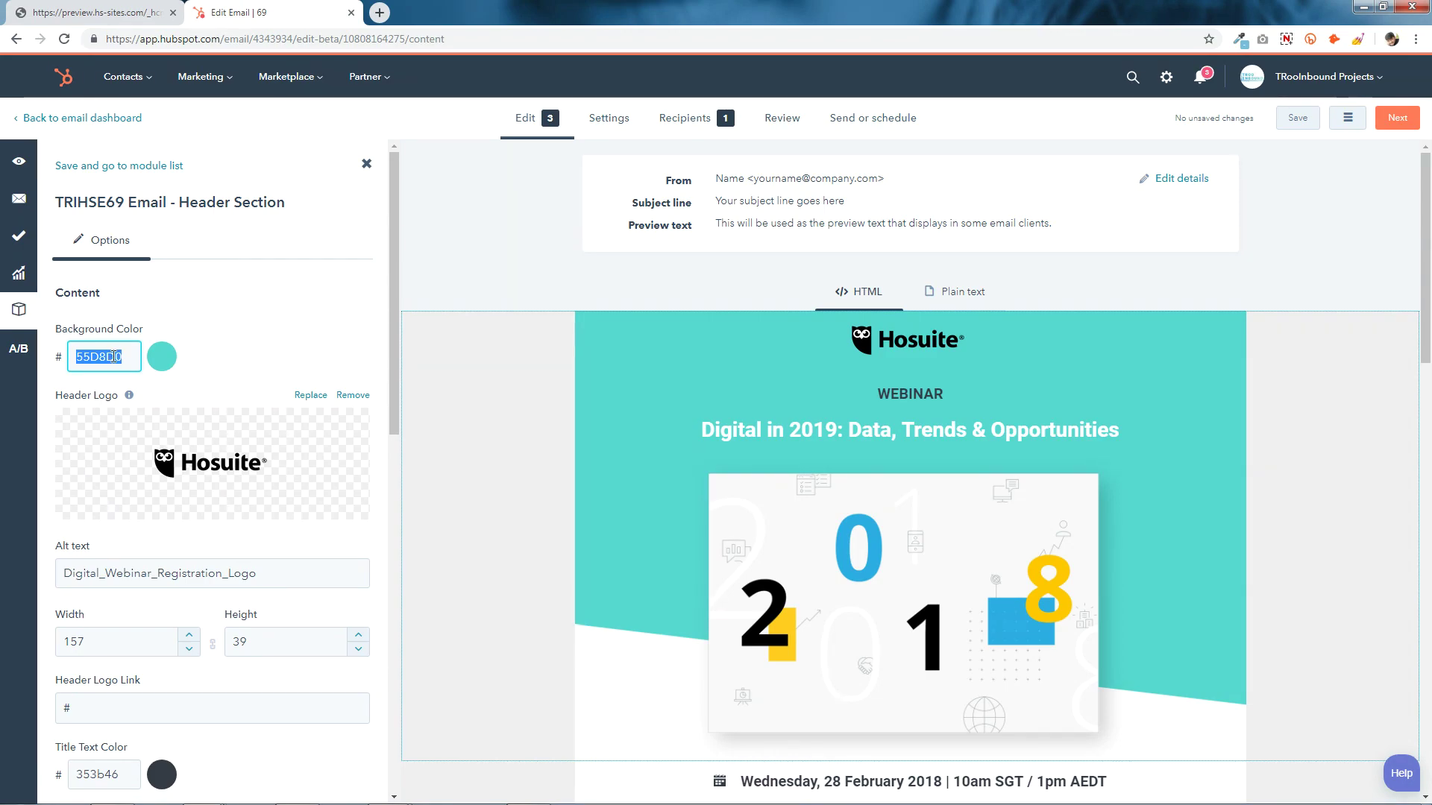
right_click(112, 359)
click(144, 407)
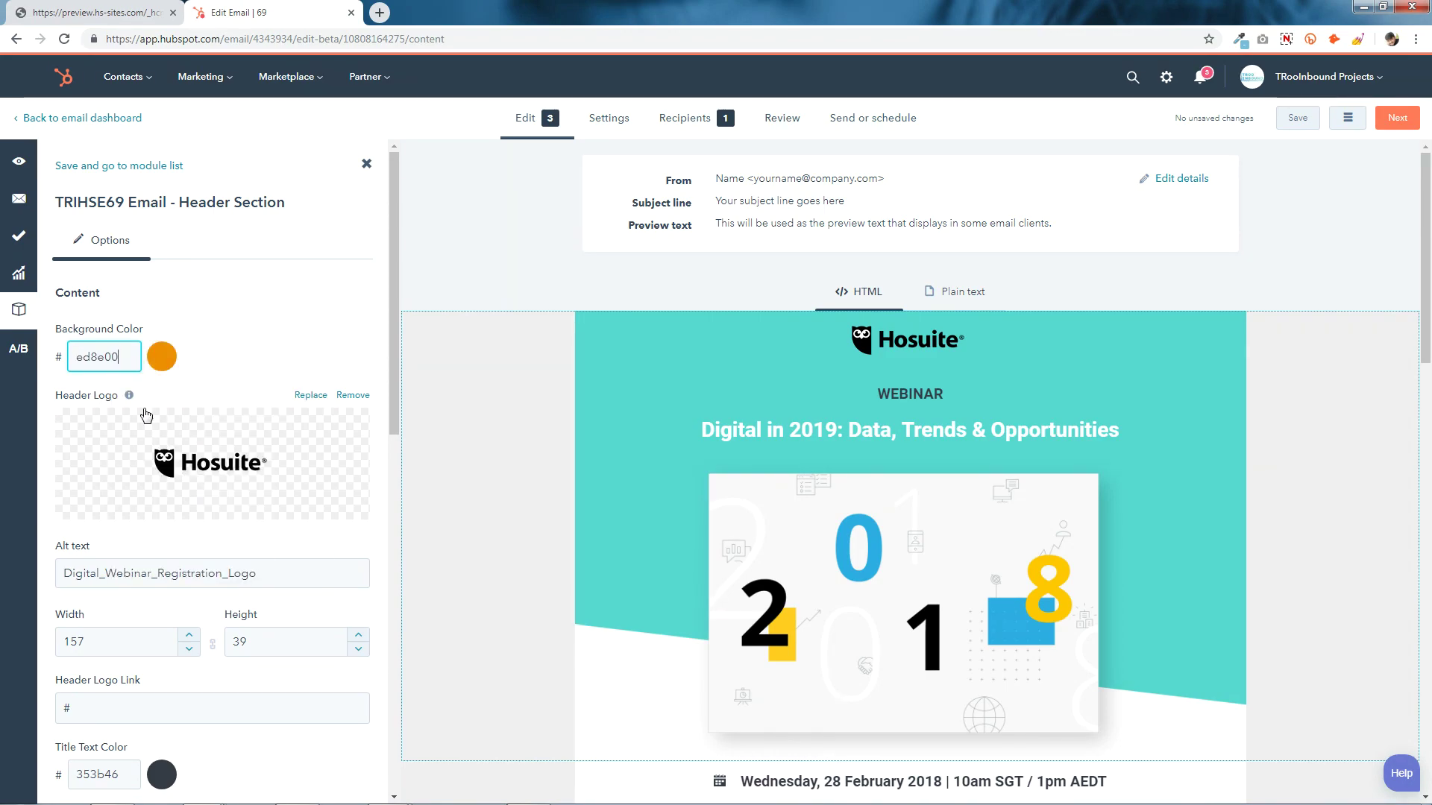
Step: Replace the header logo with the white Consensys logo from the recent images
mouse_move(222, 474)
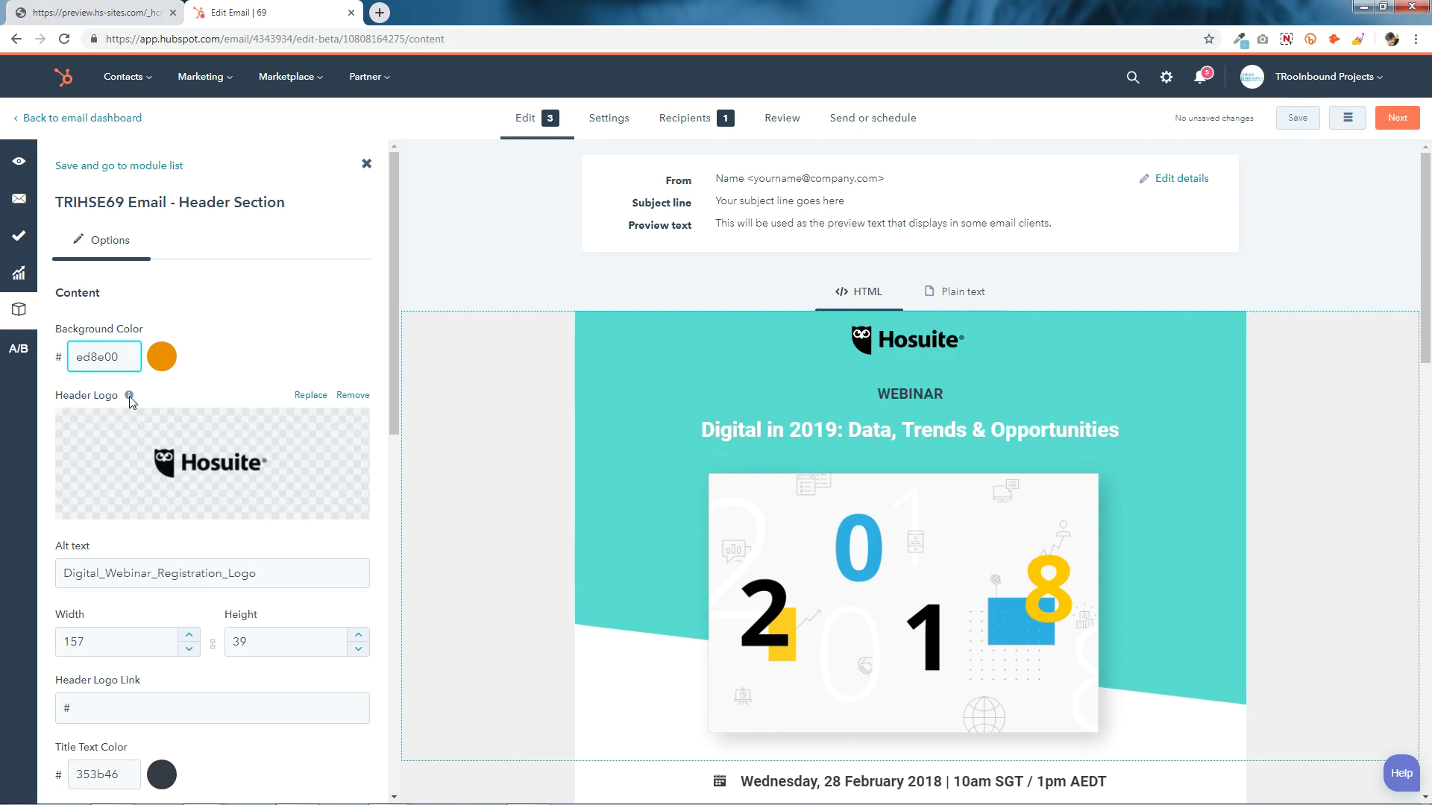
mouse_move(129, 399)
click(209, 464)
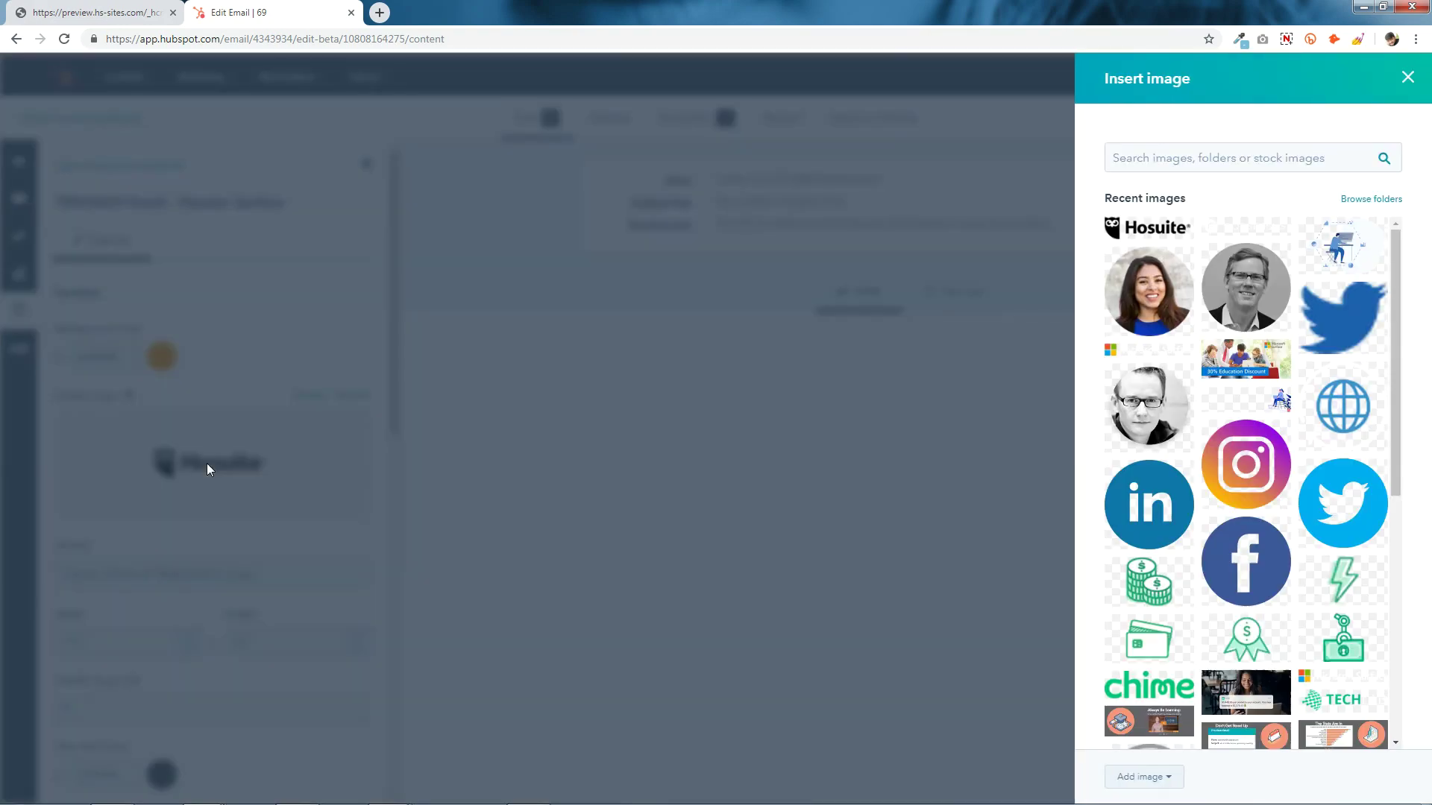
click(1267, 228)
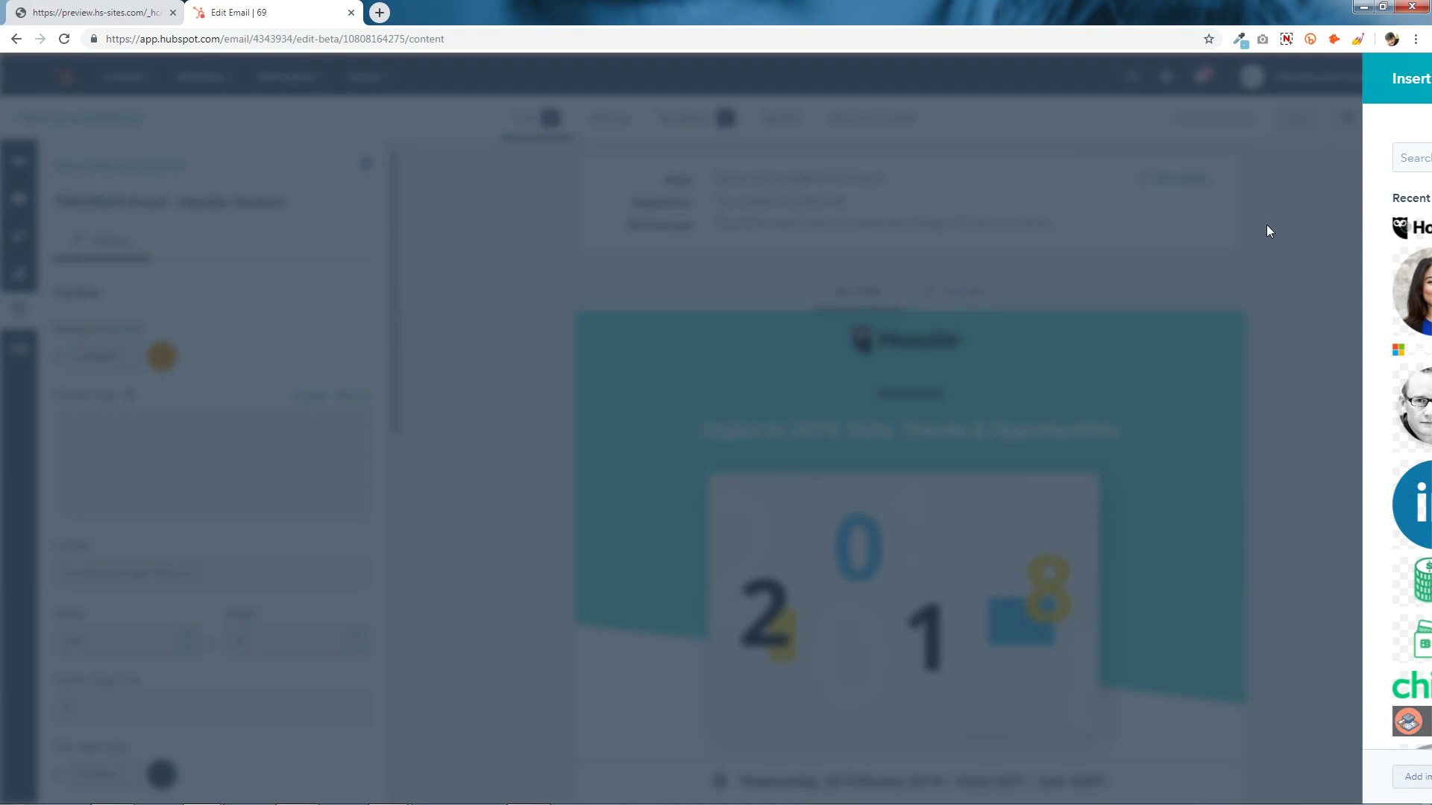
scroll(243, 479, down, 2)
click(245, 552)
Step: Set the header's title text color to 2e2e2e, copied from the Notepad file E - 69.txt
scroll(204, 572, down, 2)
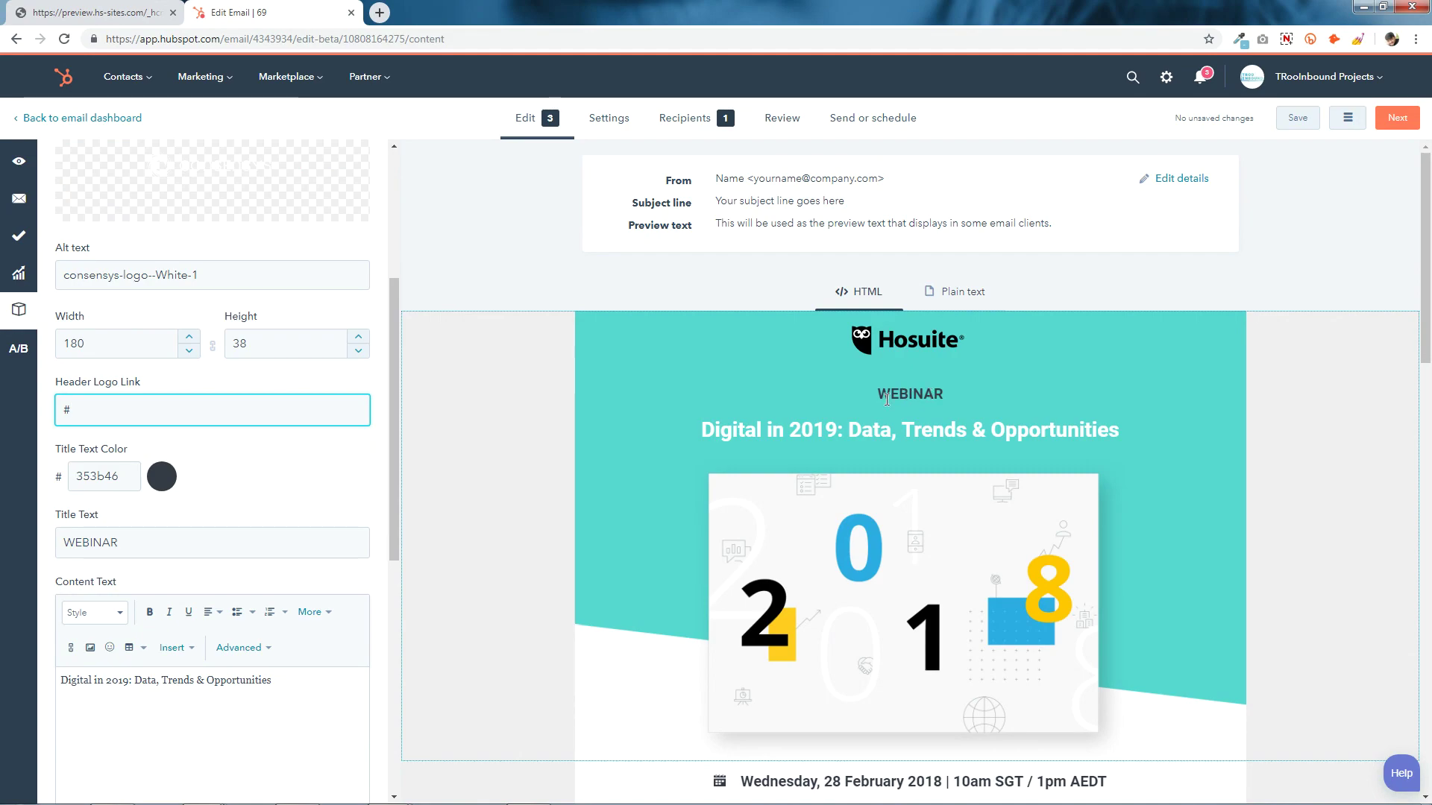
click(119, 478)
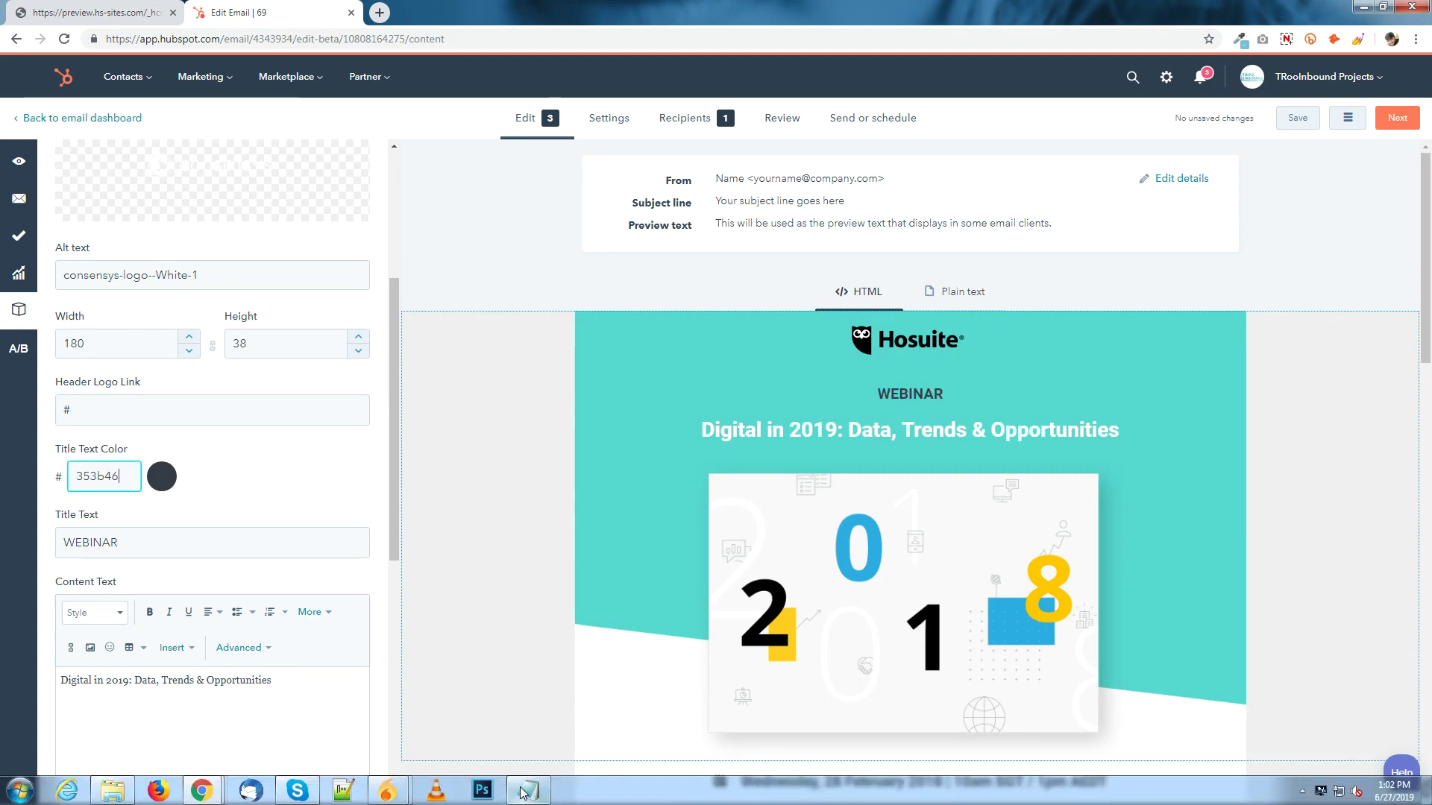
click(528, 792)
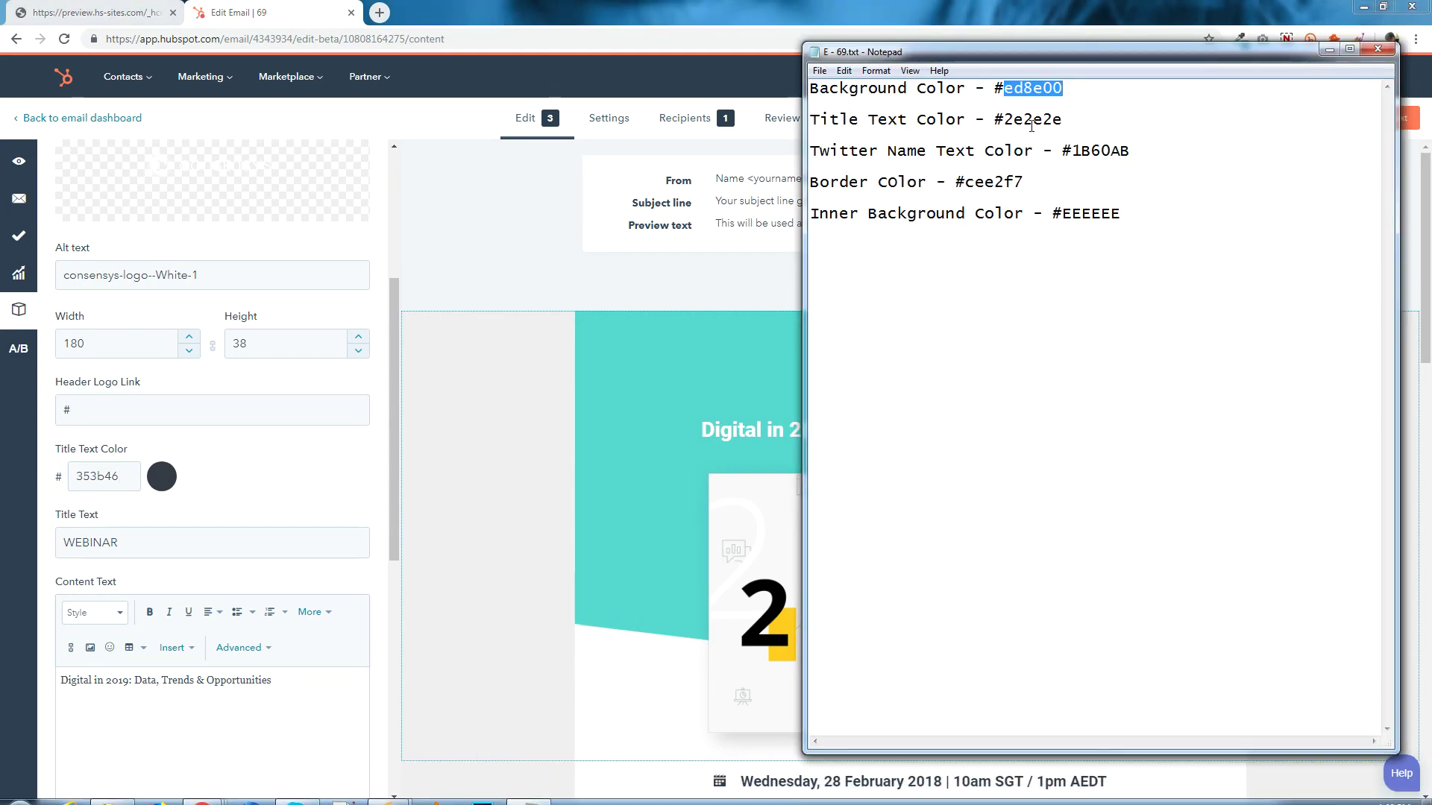
double_click(1003, 119)
right_click(1048, 123)
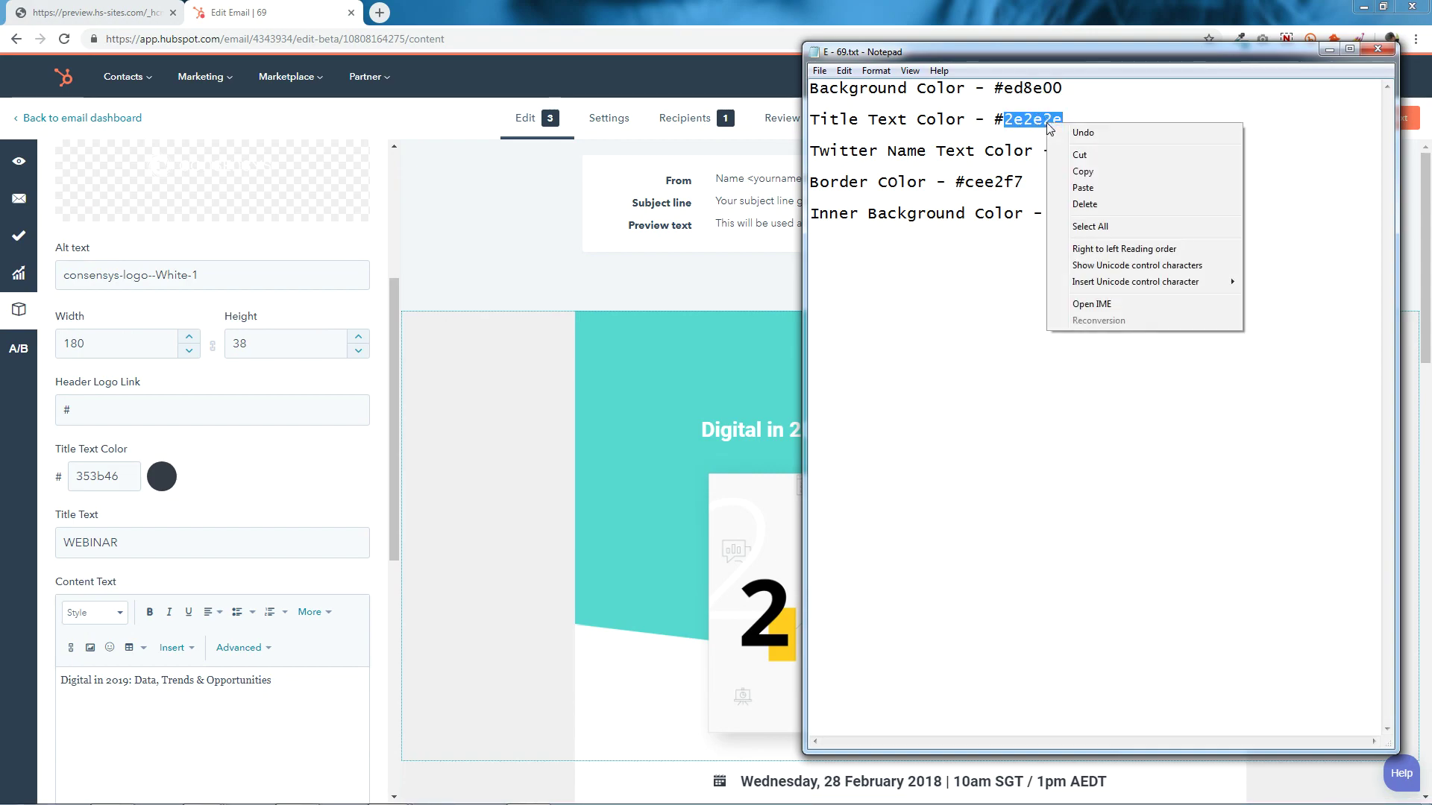
click(1082, 171)
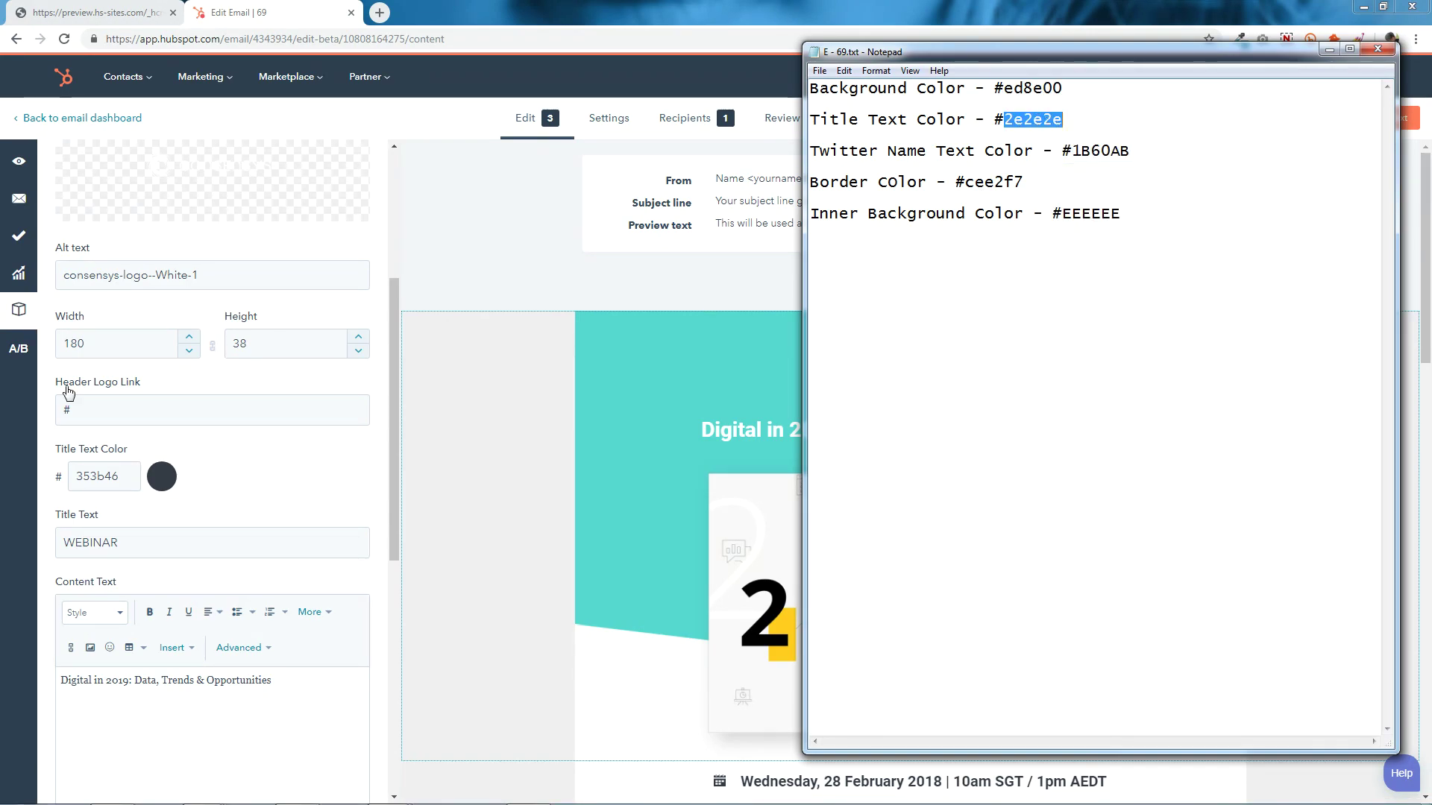
double_click(113, 478)
right_click(113, 472)
click(140, 523)
Step: Review the header's title text and content text against the email preview
scroll(147, 486, down, 2)
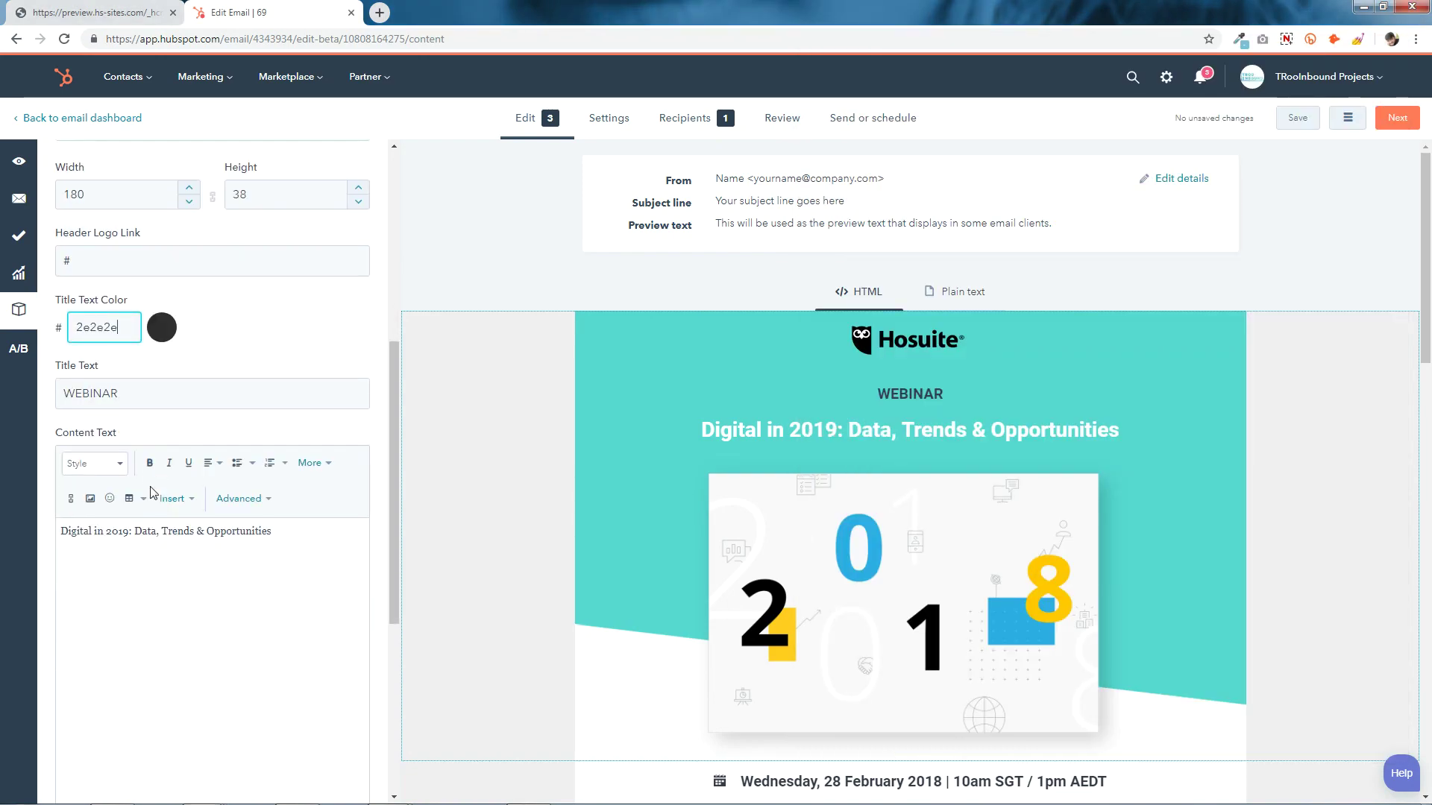
double_click(93, 381)
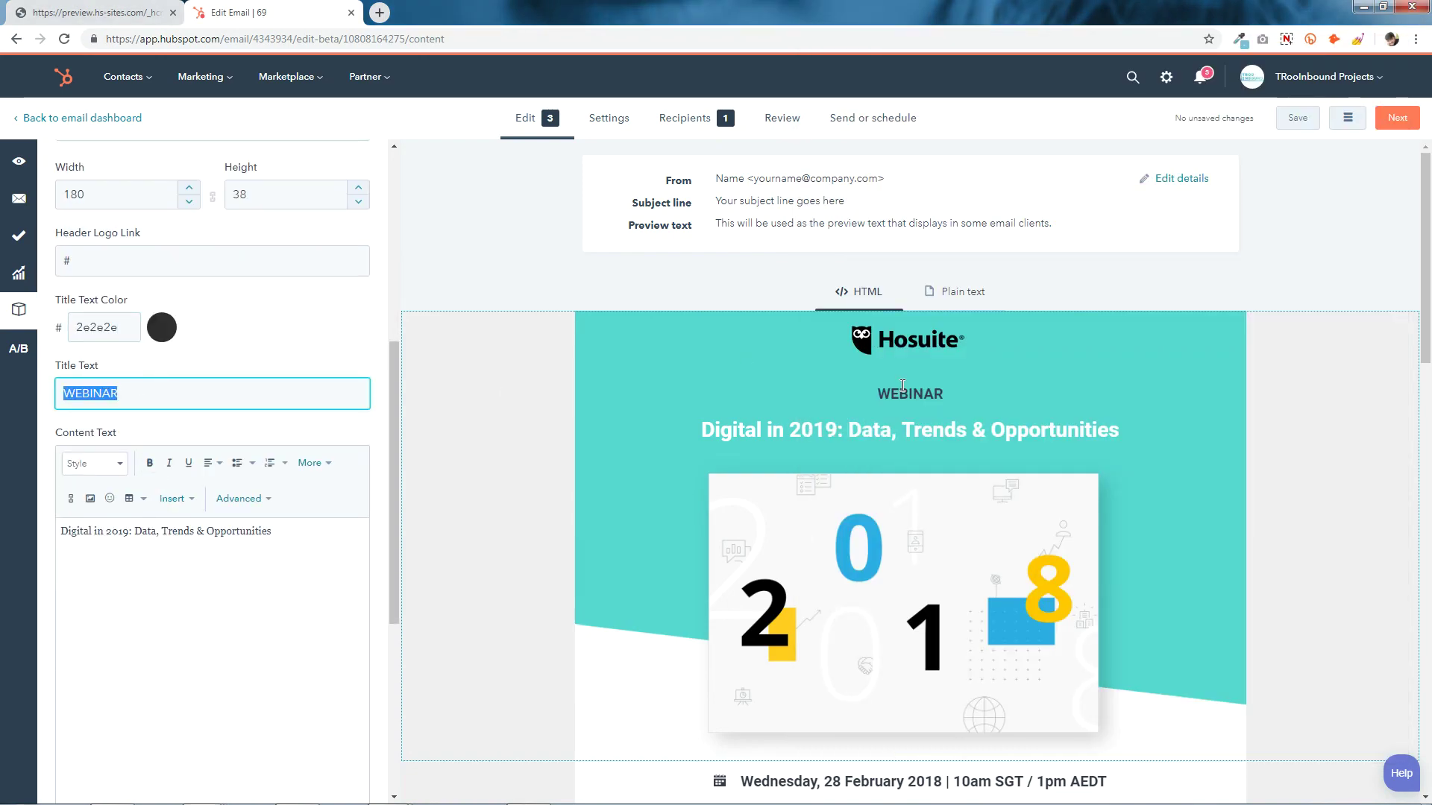
click(139, 389)
scroll(118, 362, down, 3)
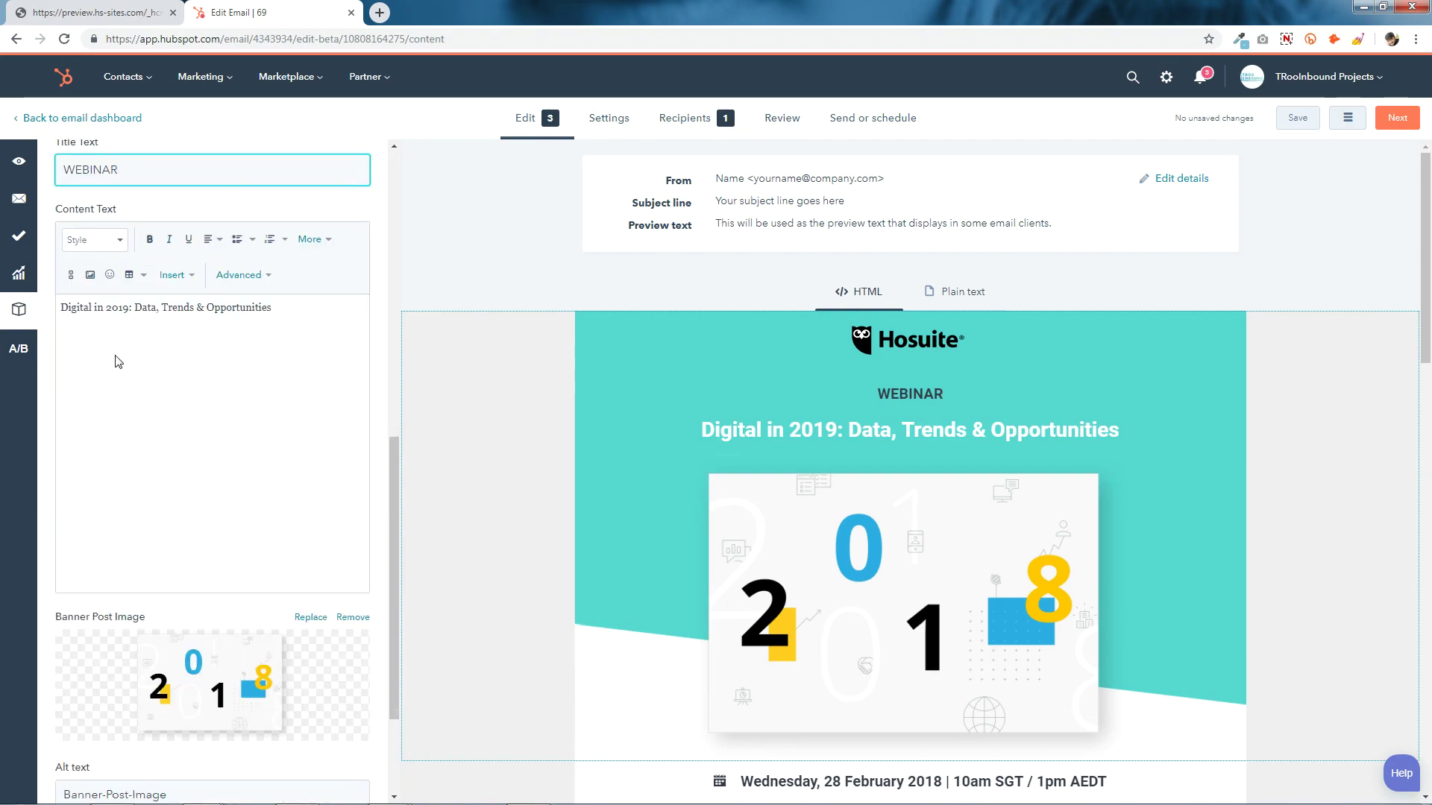
drag(305, 314, 7, 343)
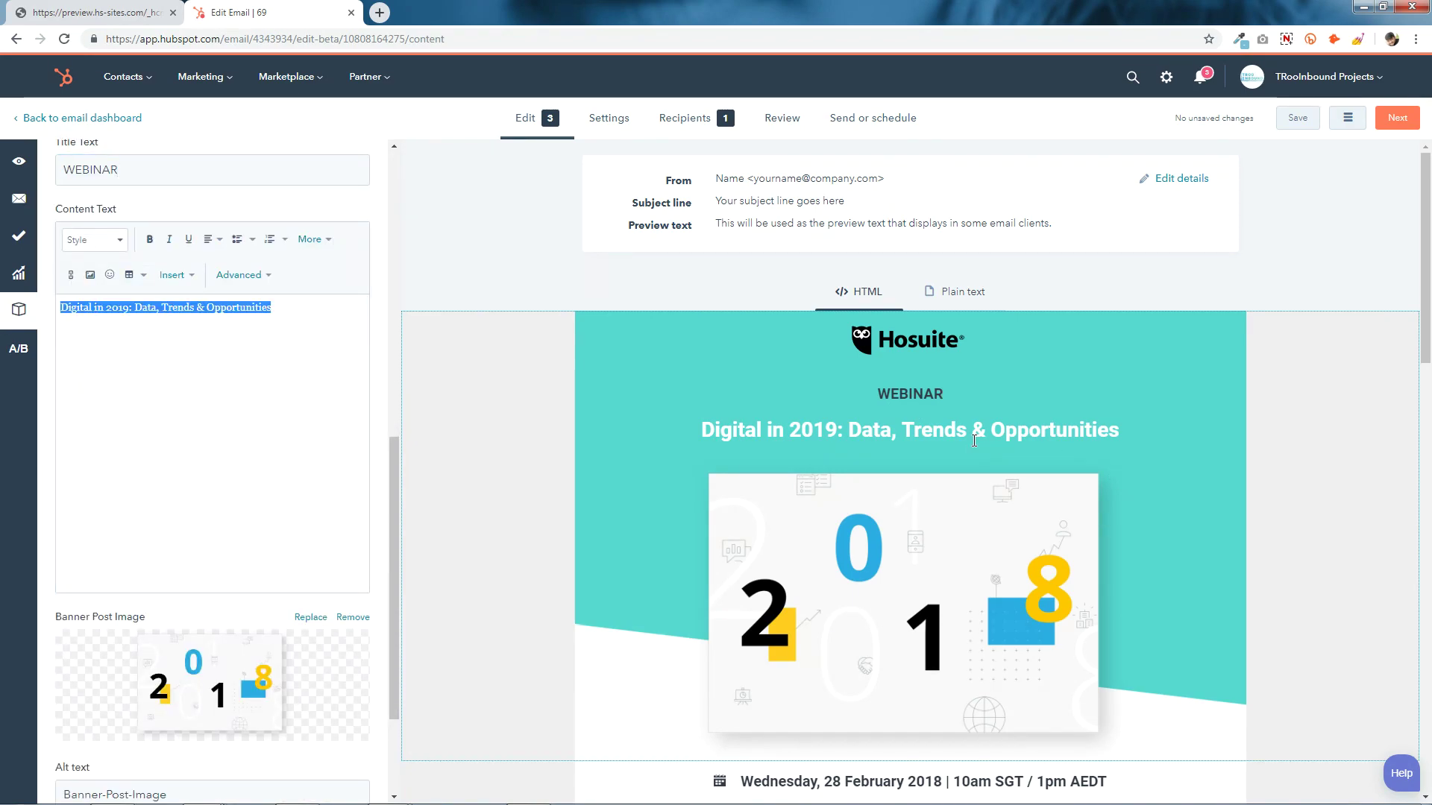
click(122, 445)
Step: Replace the banner post image with the illustration of a man at a desk and save the header section, returning to the module list
scroll(122, 445, down, 2)
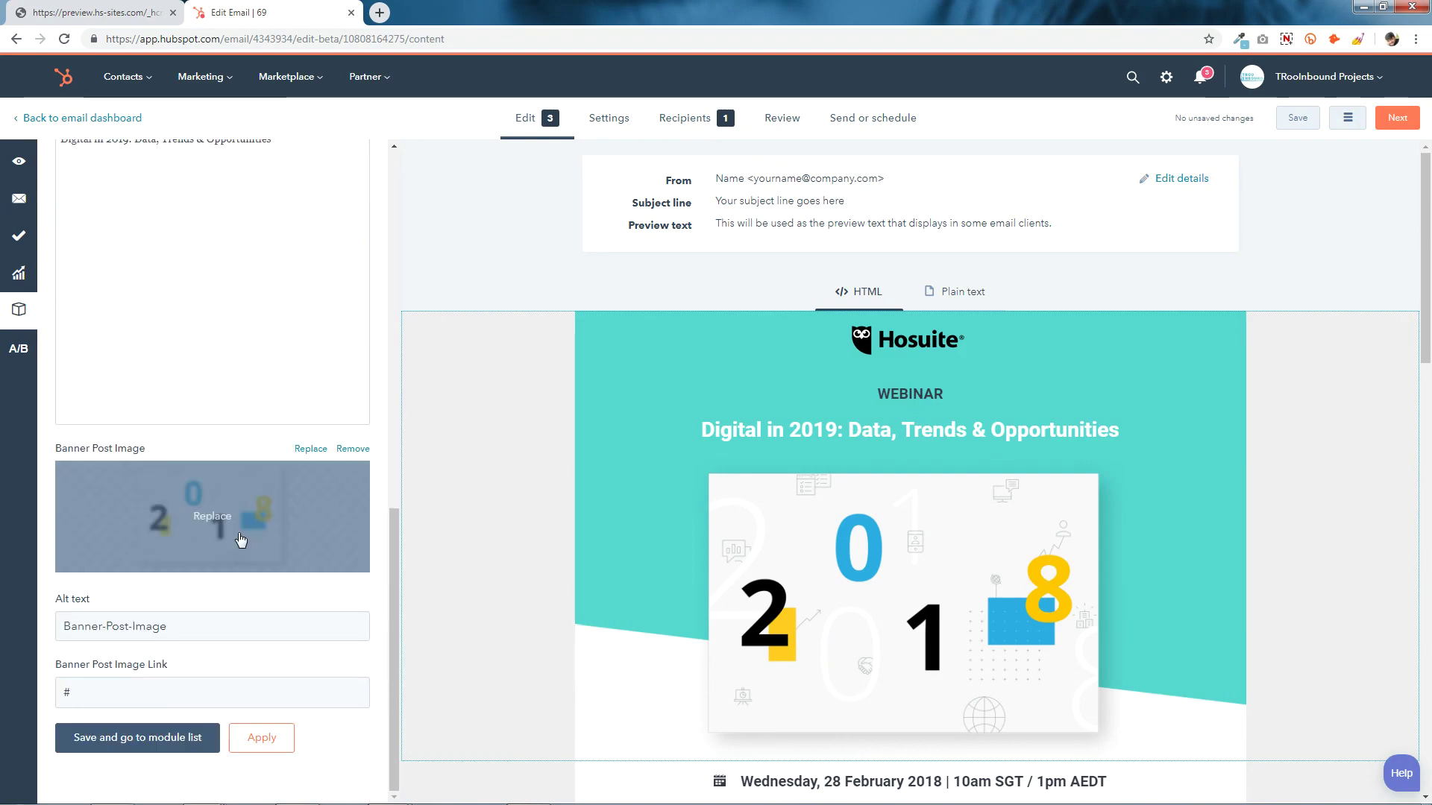
scroll(949, 660, down, 2)
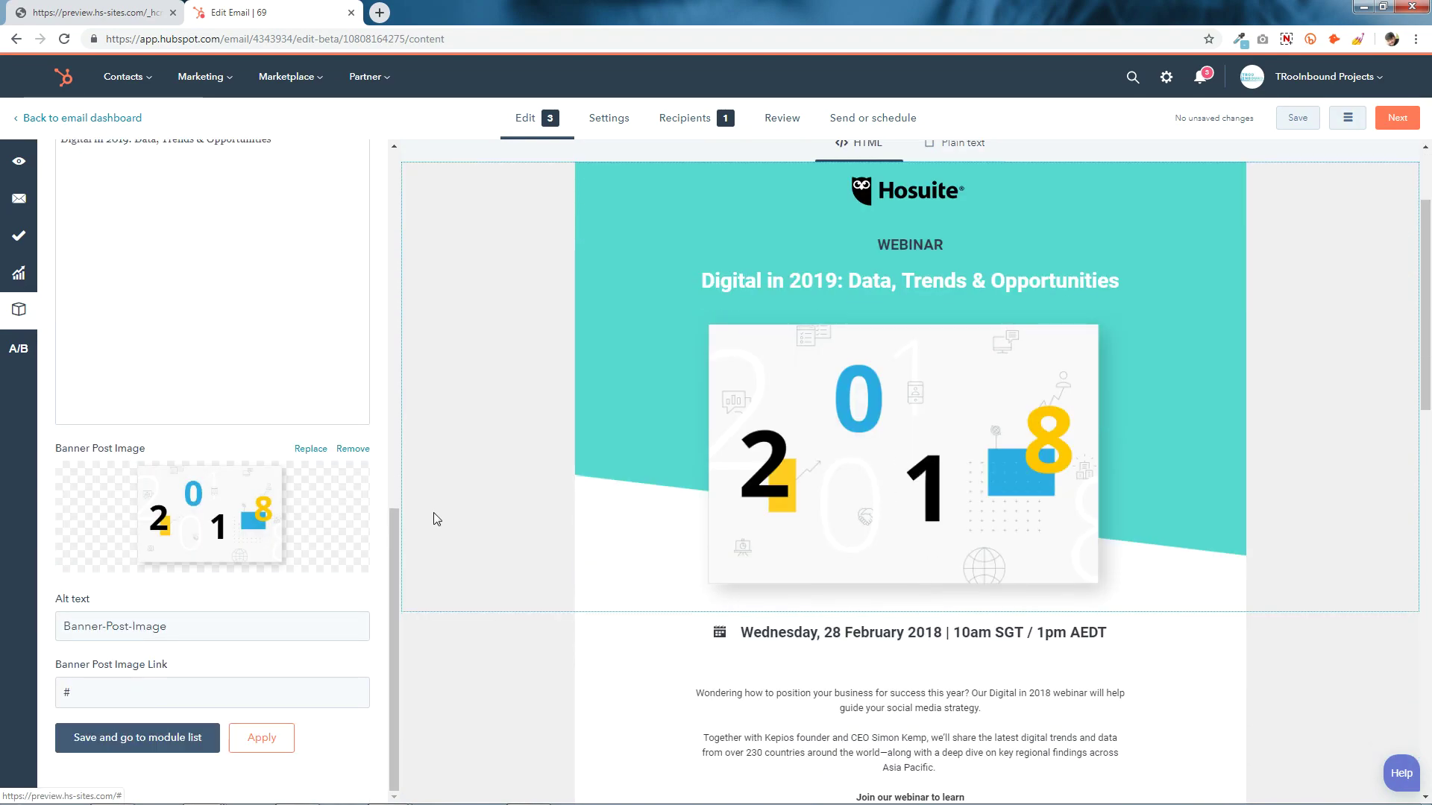
click(210, 518)
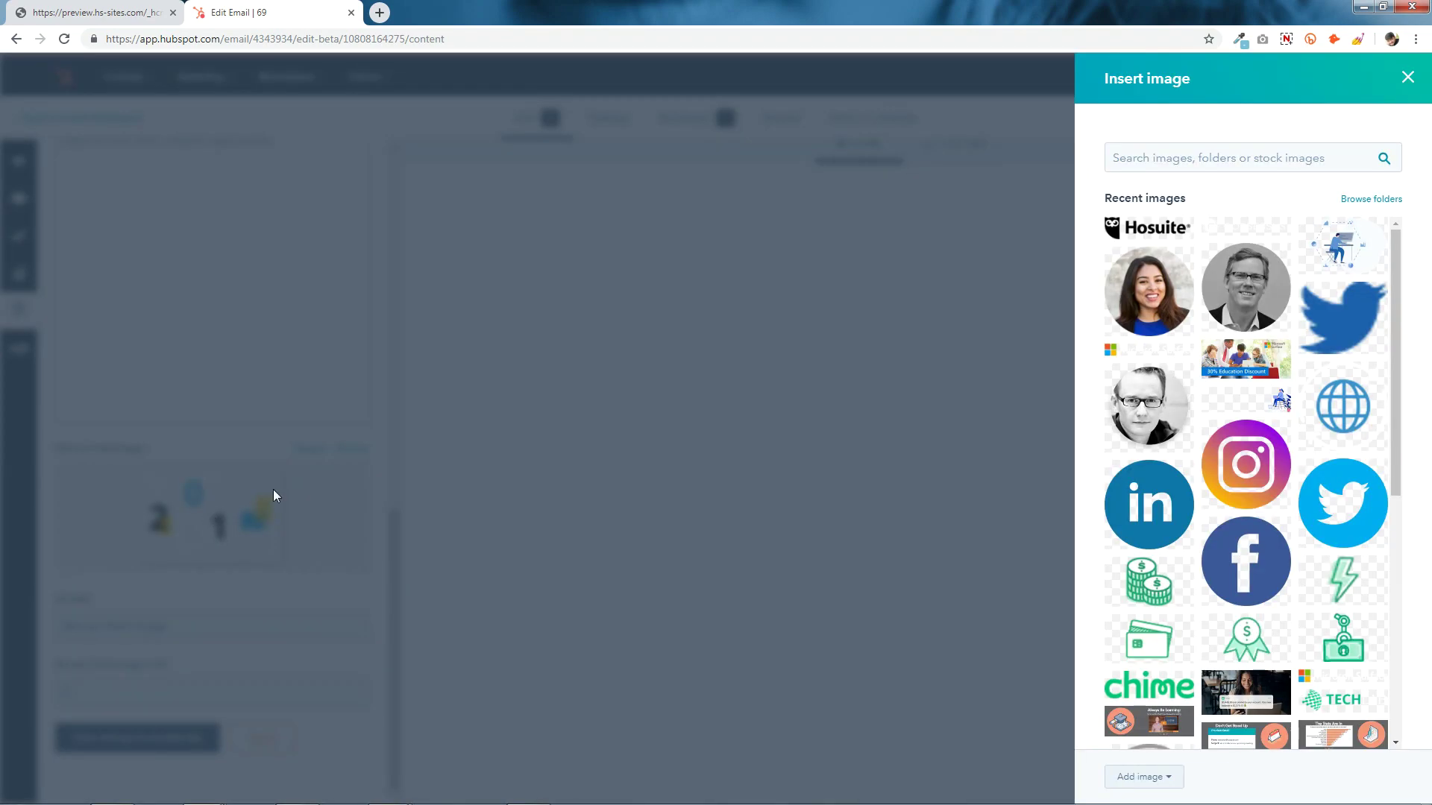
click(1347, 242)
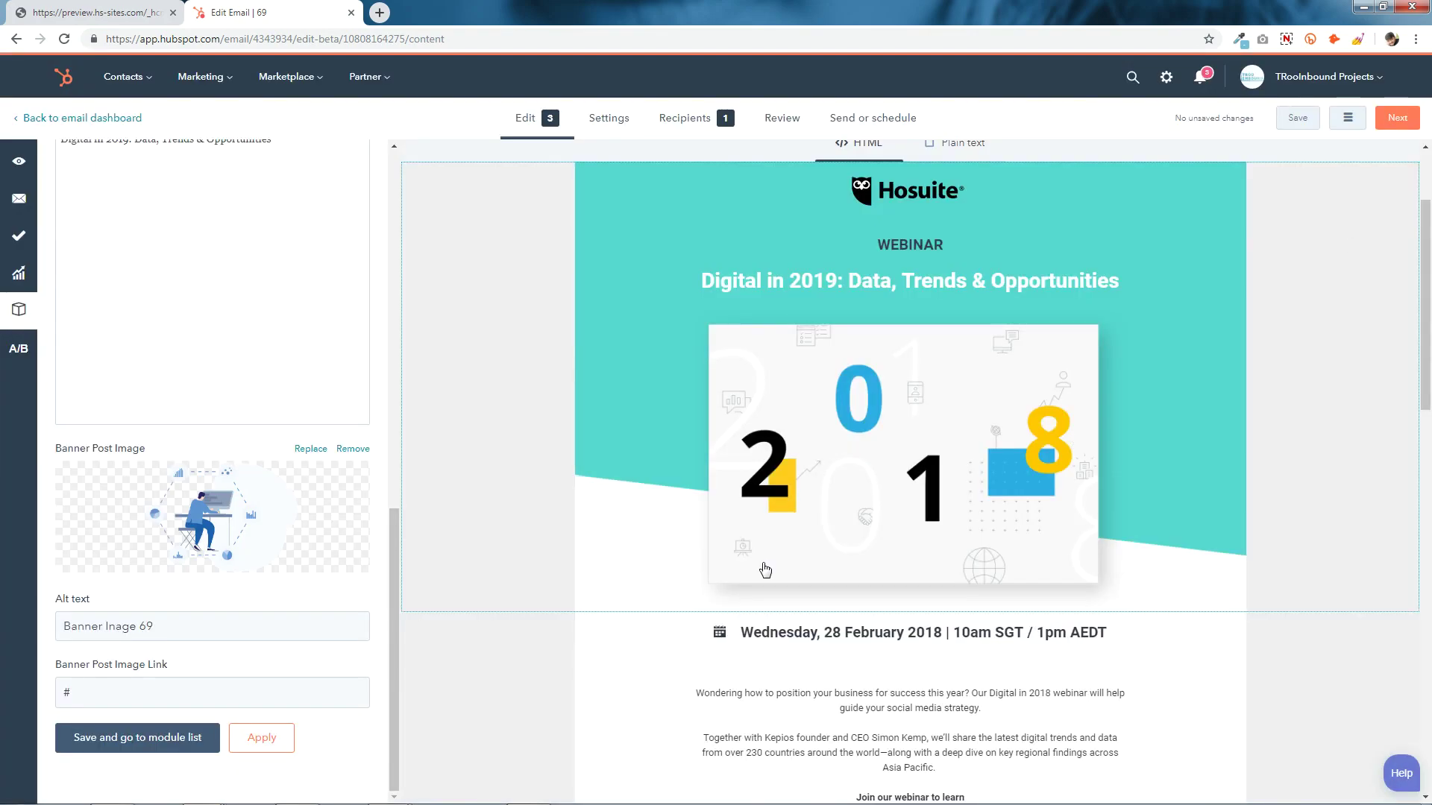
click(173, 686)
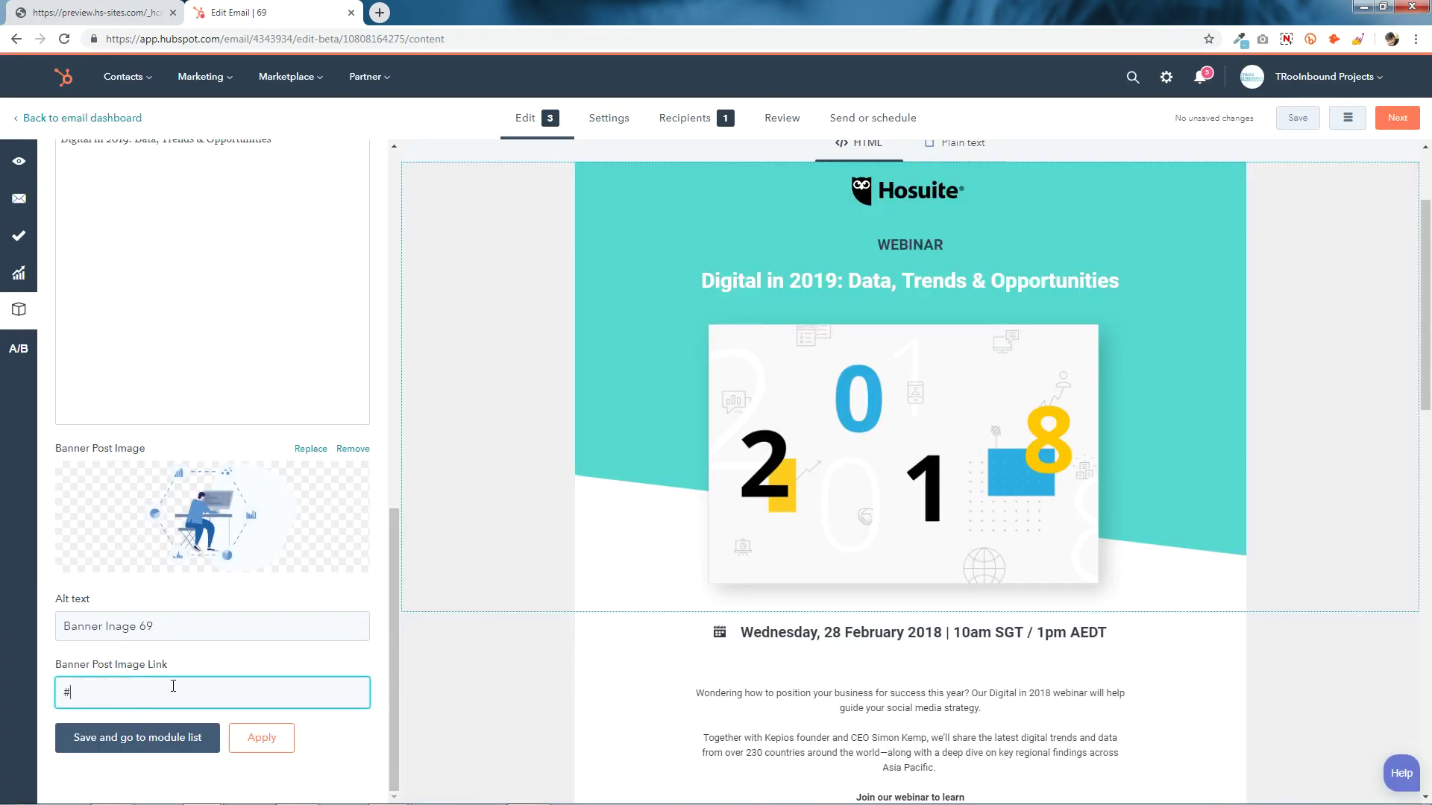
click(153, 738)
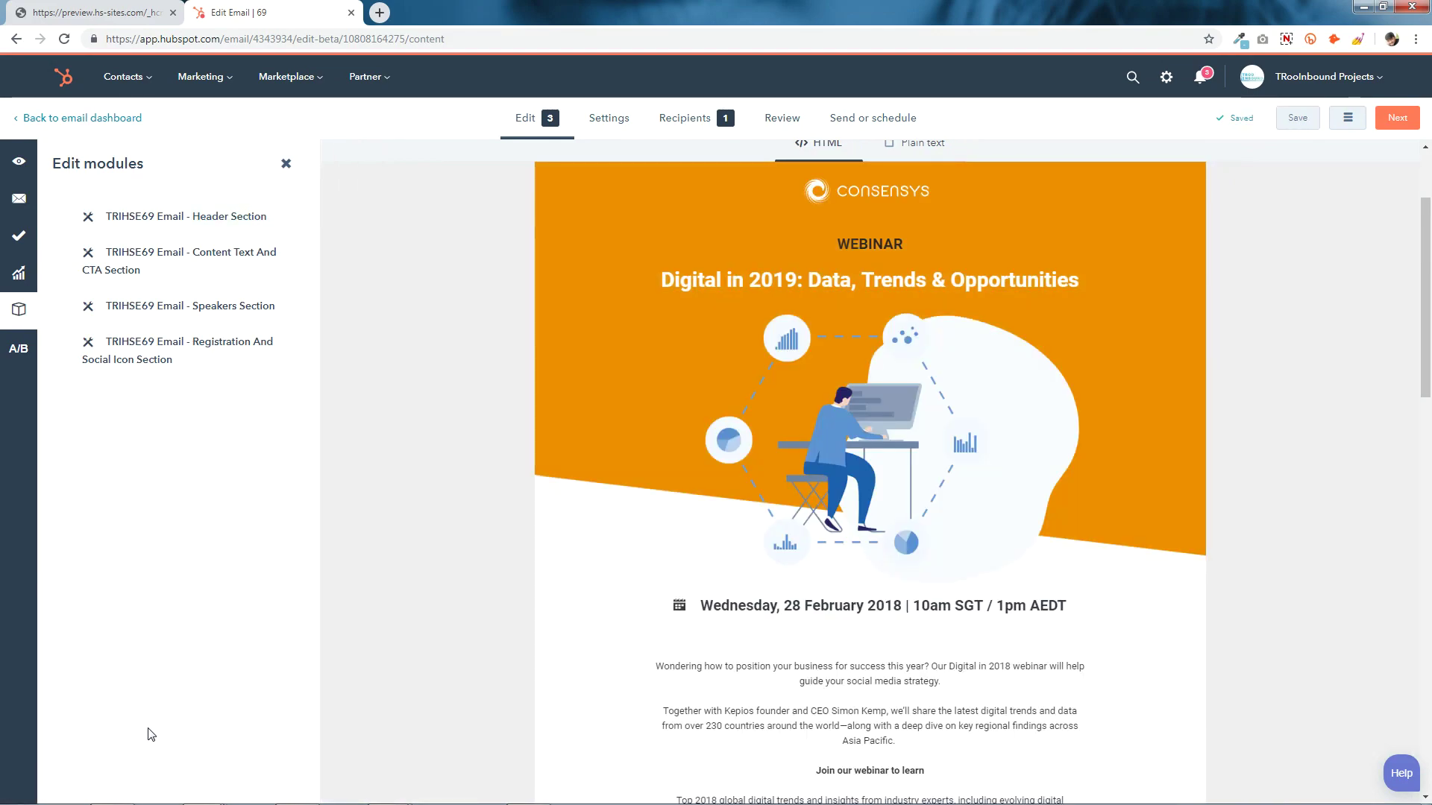
scroll(927, 329, down, 5)
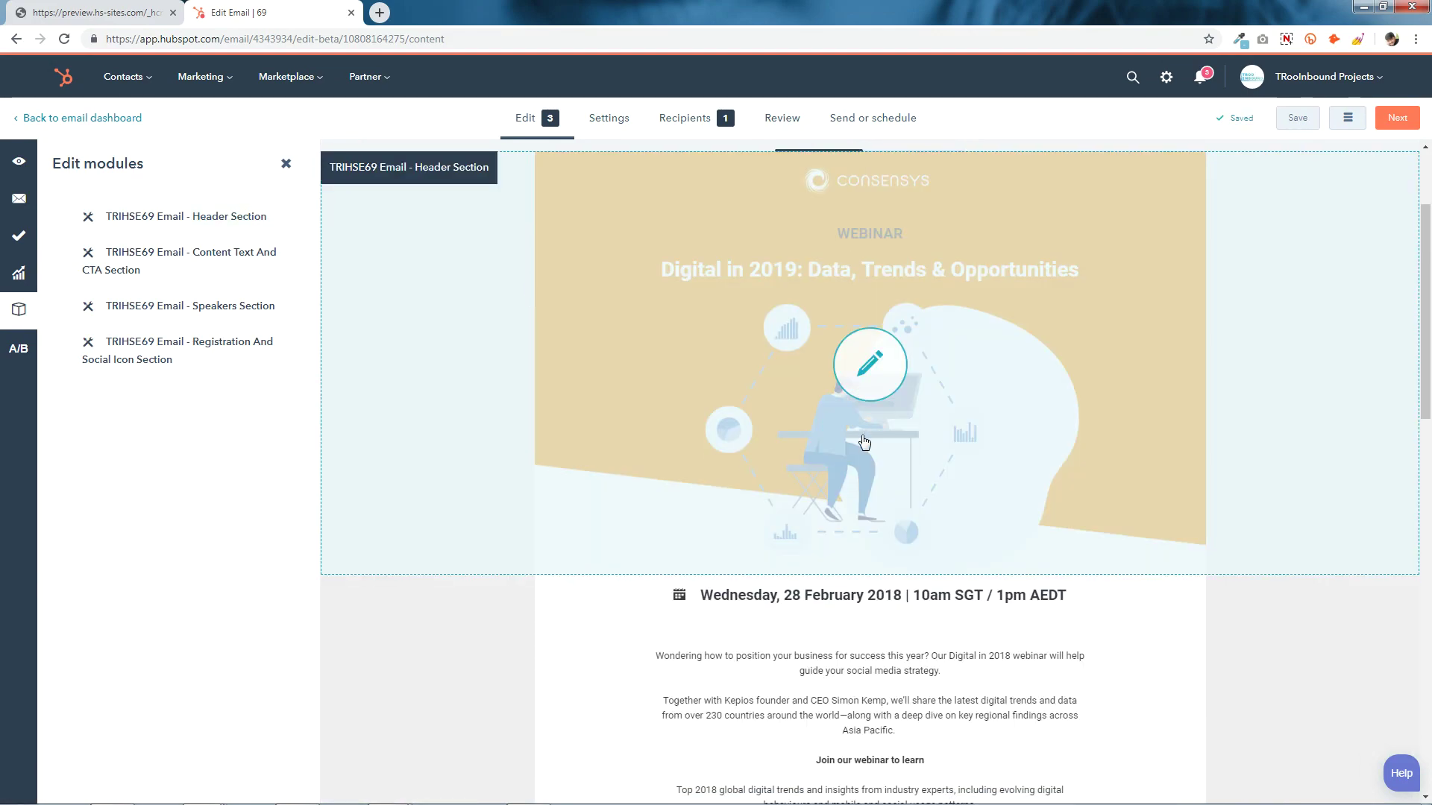
click(877, 414)
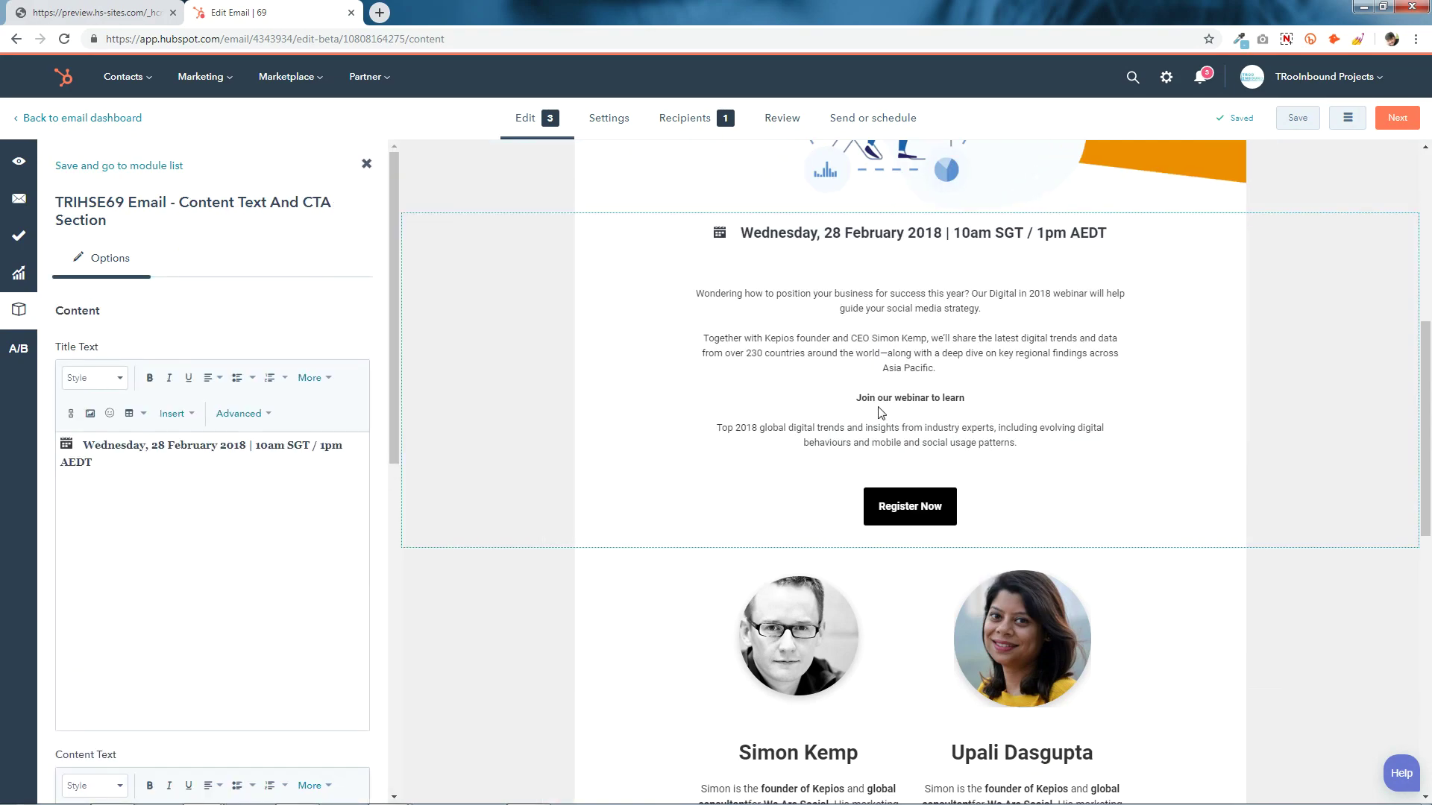
scroll(880, 395, up, 5)
click(881, 384)
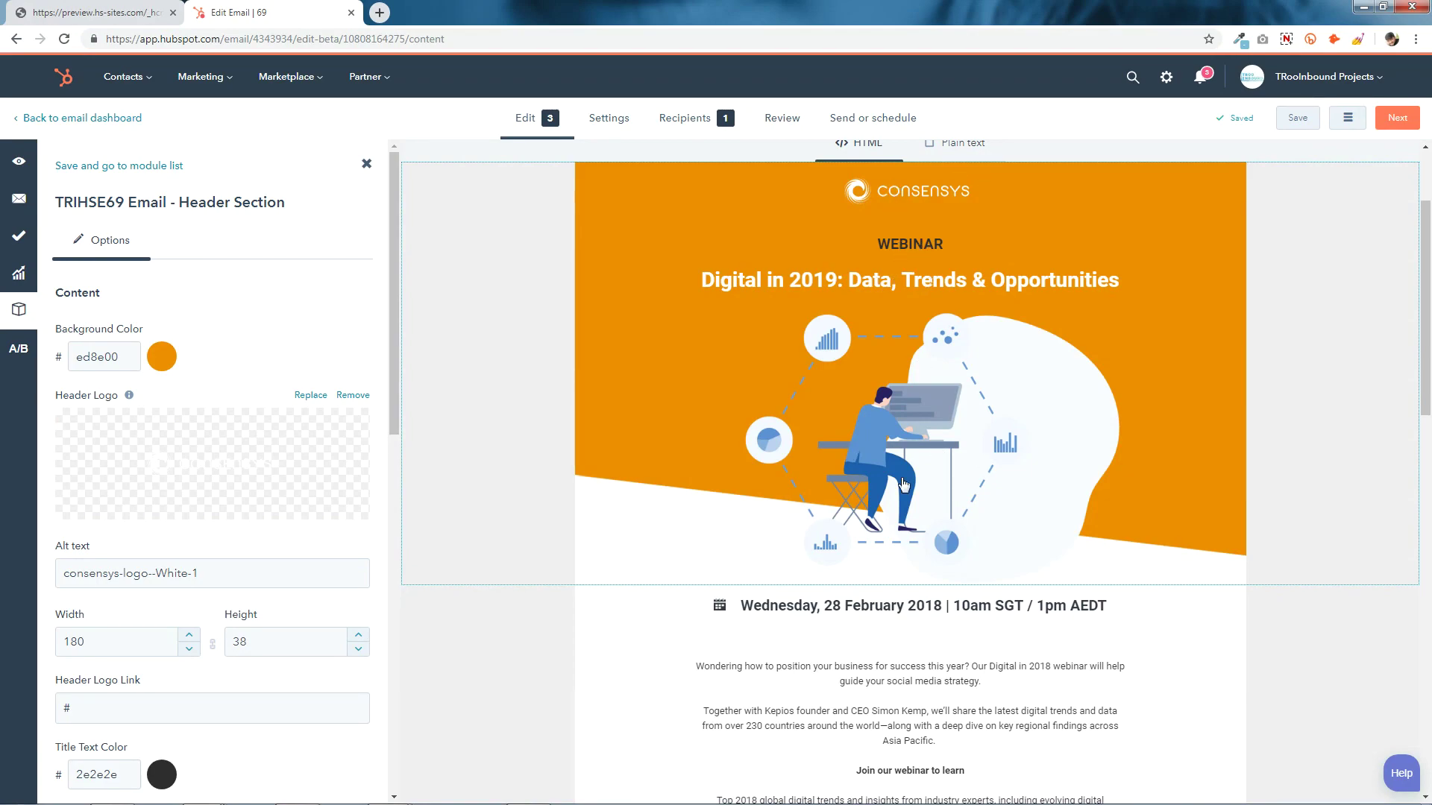
Step: Open the Content Text And CTA Section module and examine the webinar date and time in its title text
scroll(970, 447, down, 5)
click(906, 379)
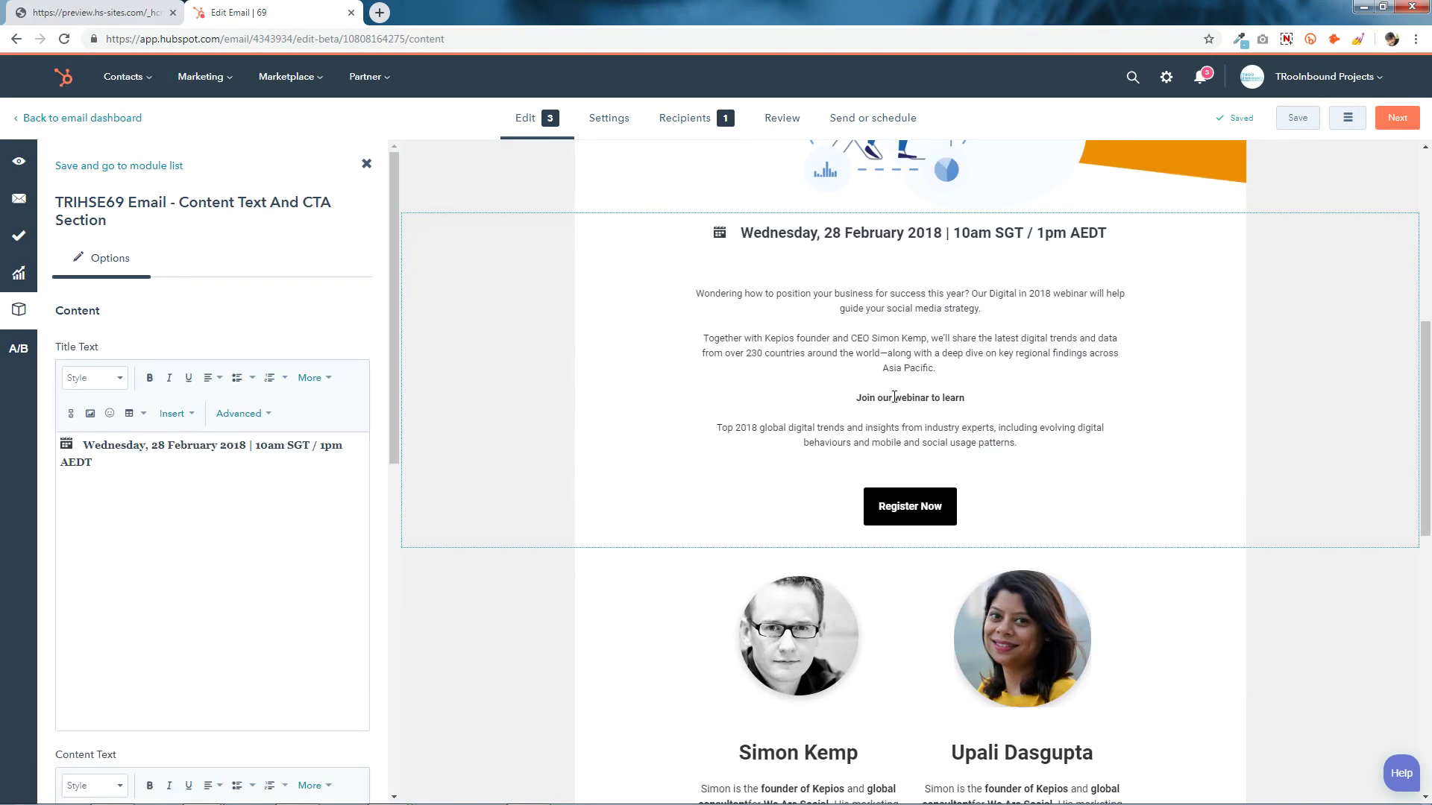
scroll(312, 537, down, 3)
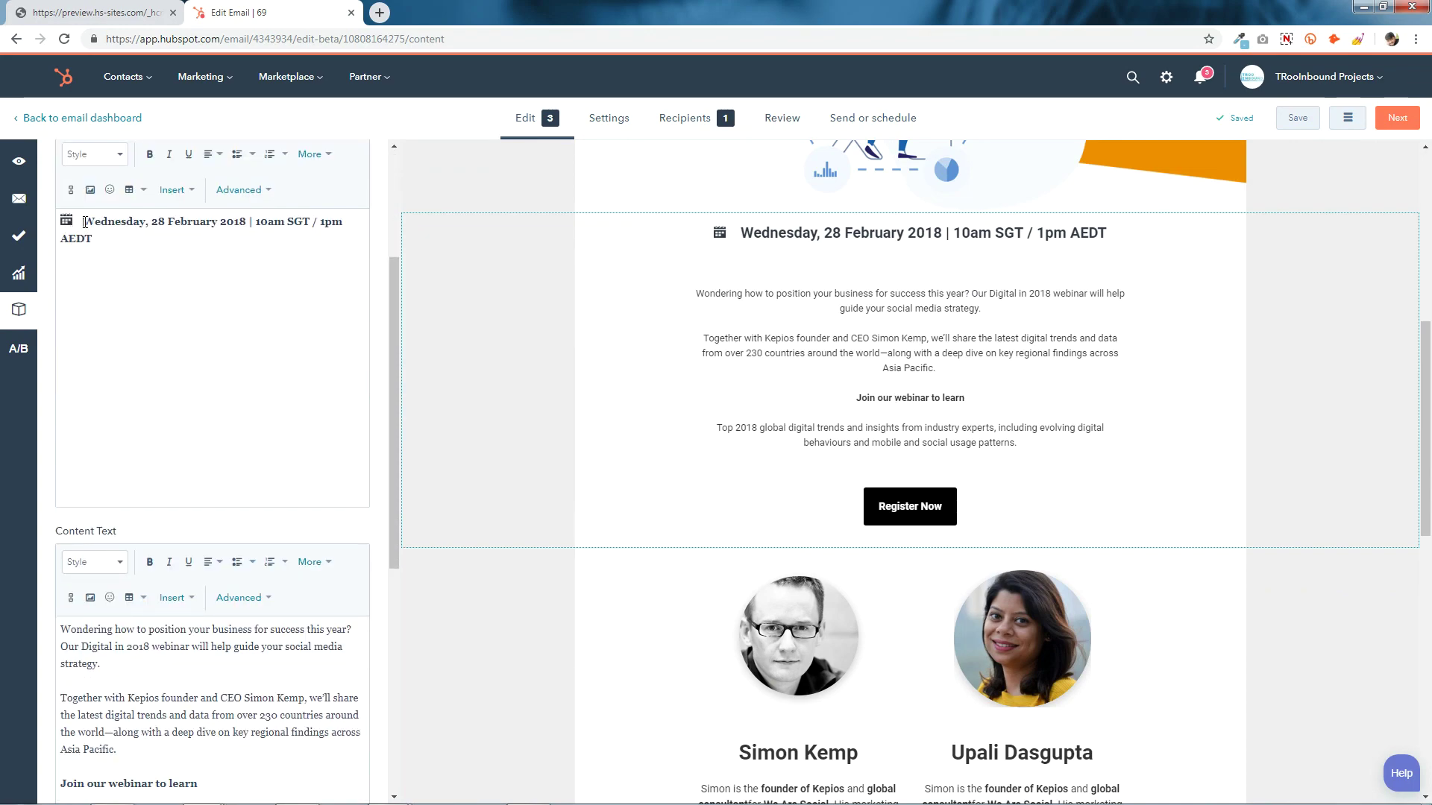
drag(84, 222, 124, 276)
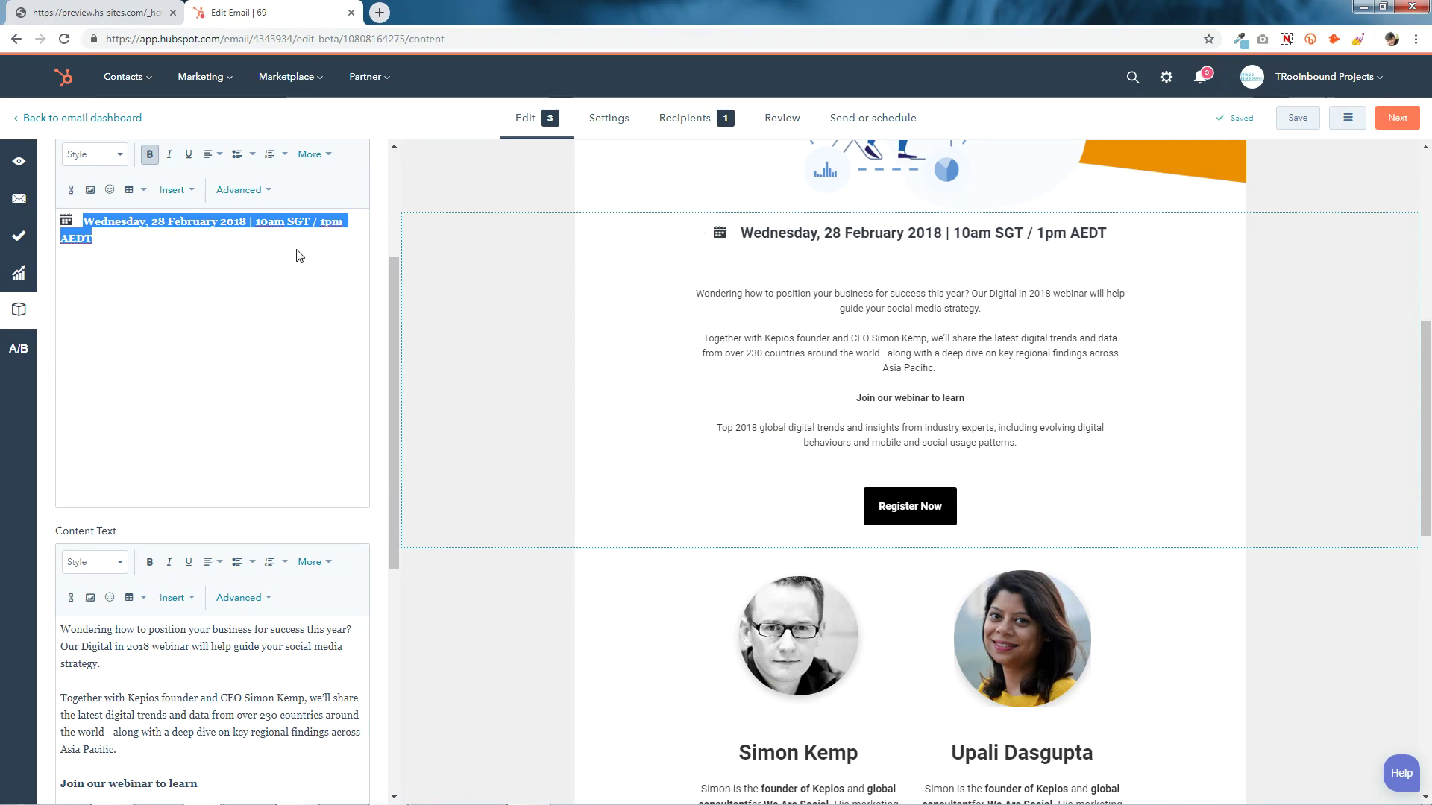
click(127, 284)
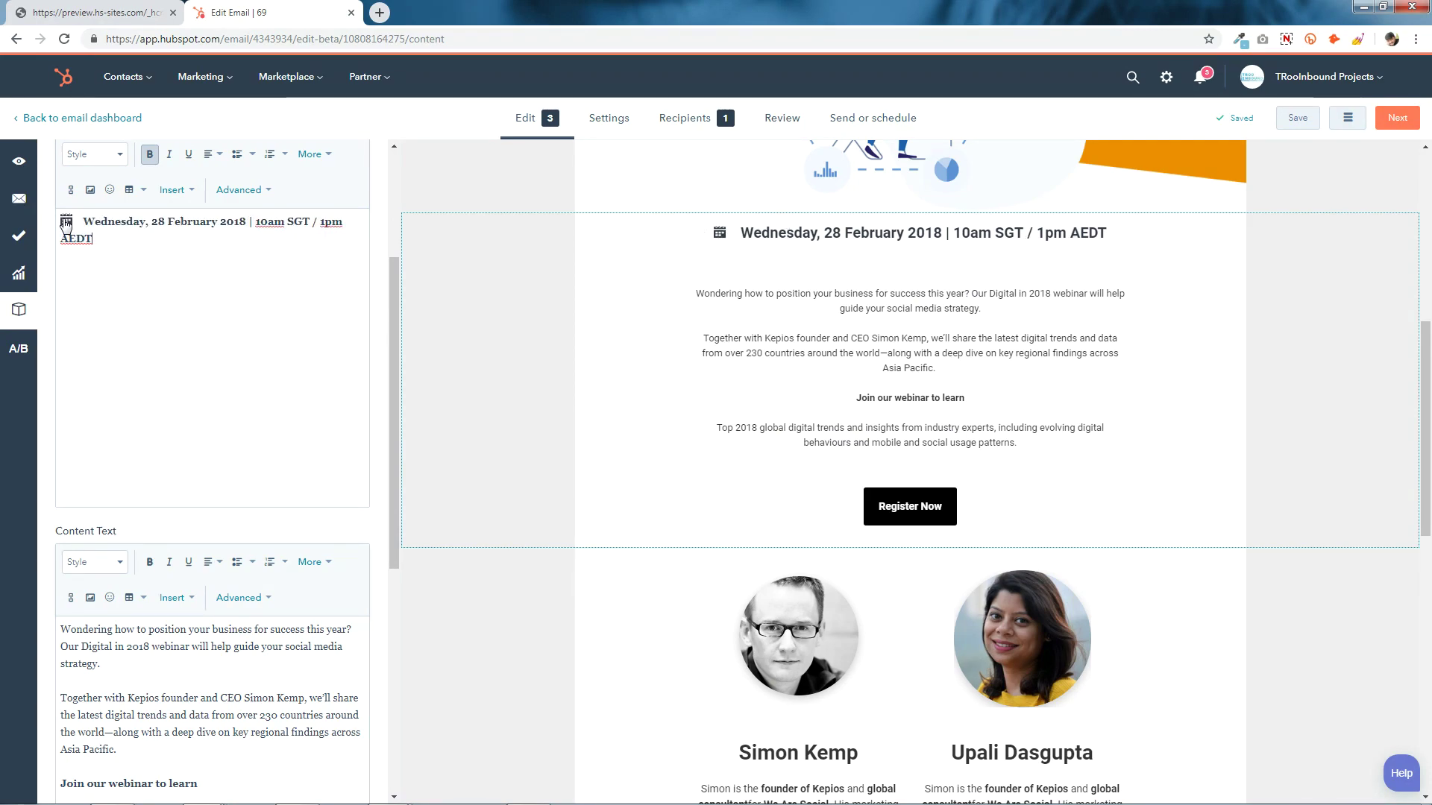
Step: Examine the image options of the calendar icon beside the webinar date, including its alt text
click(66, 224)
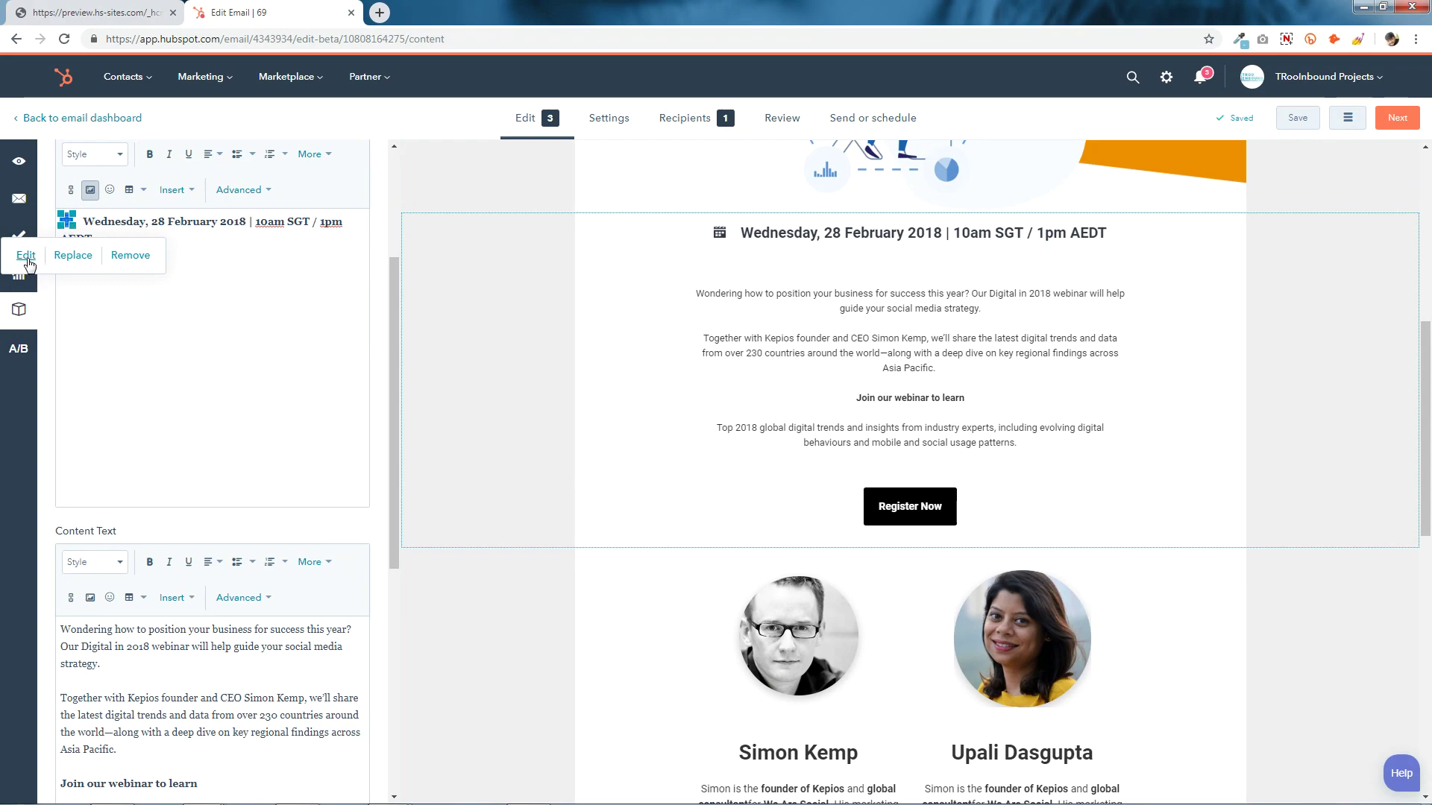
click(26, 255)
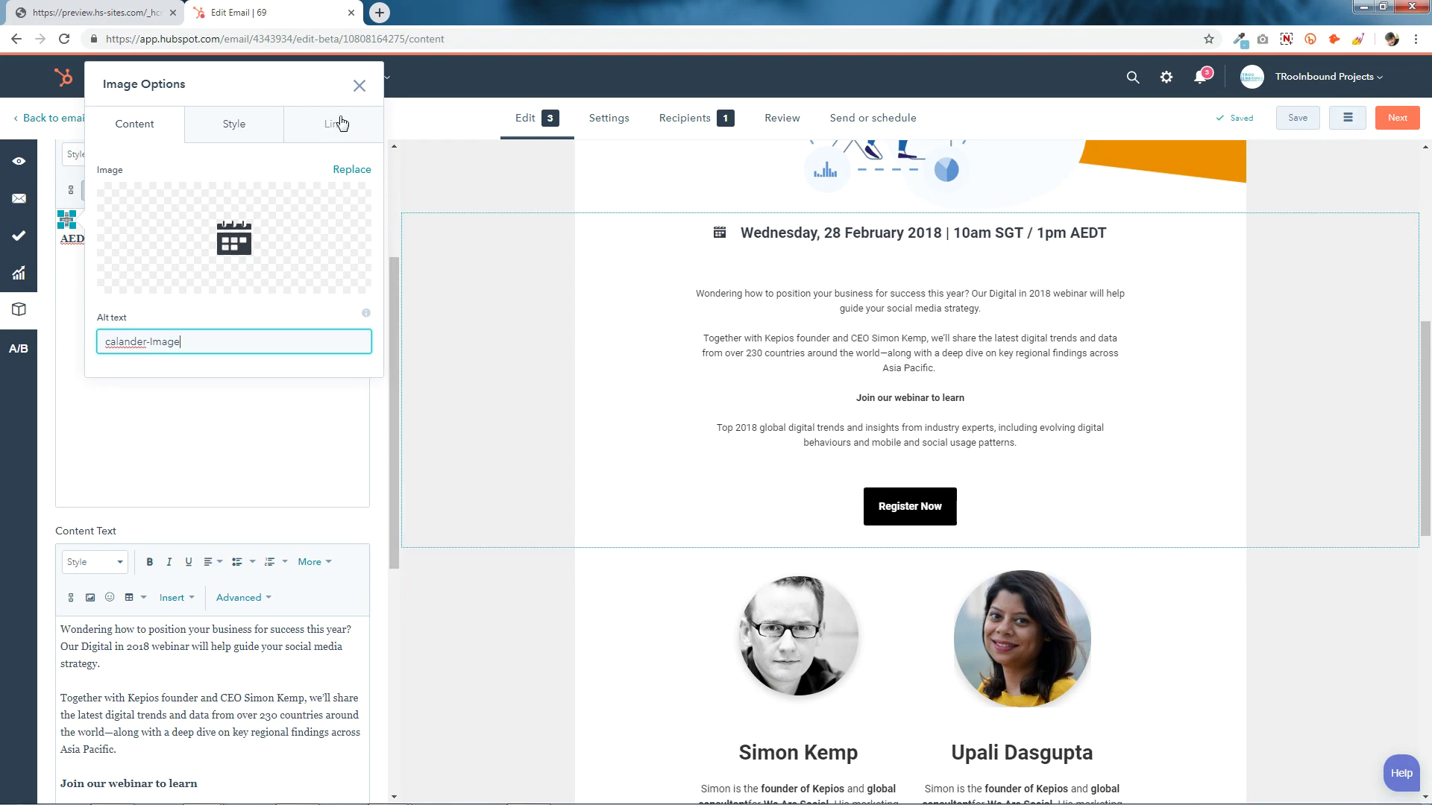
click(358, 86)
click(192, 358)
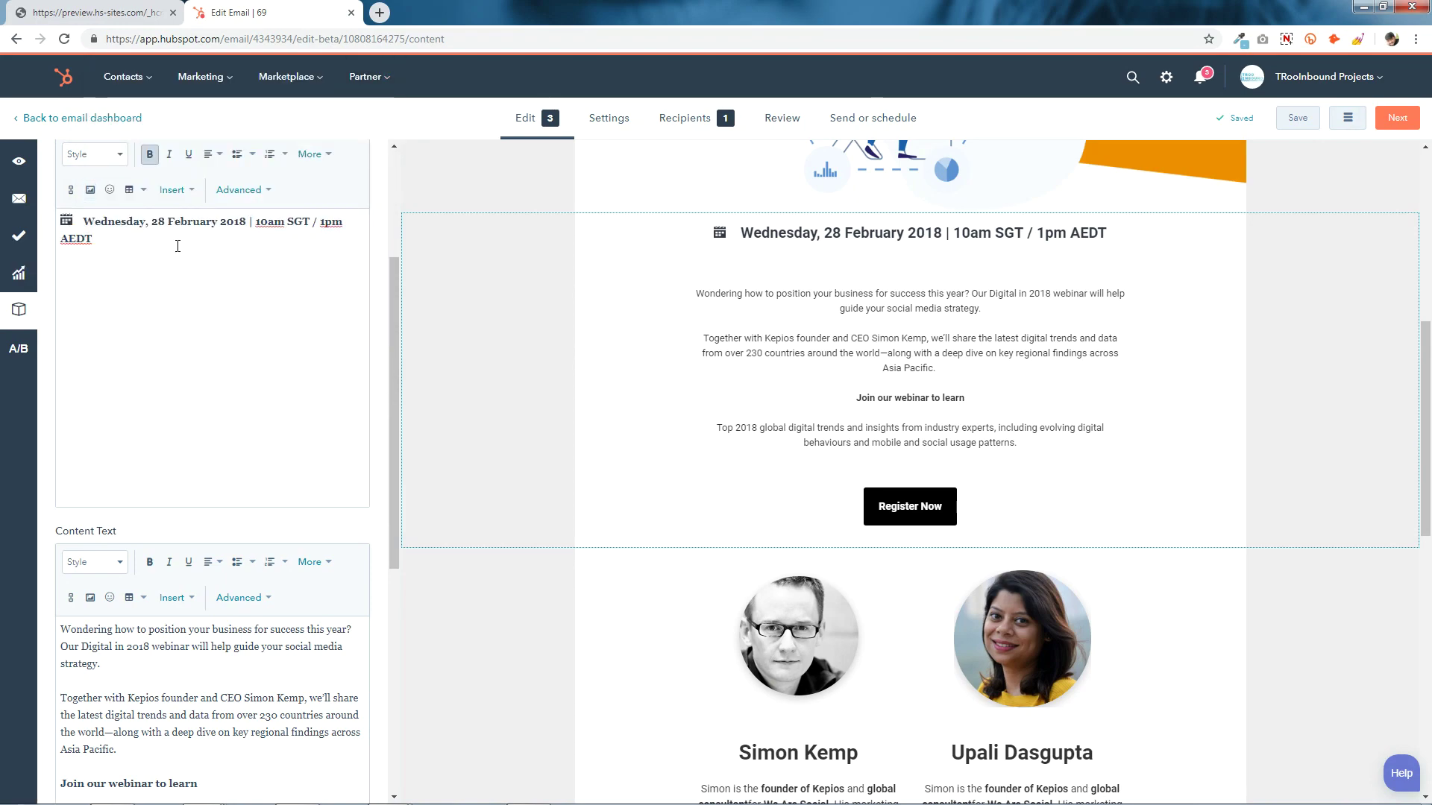
Step: Examine the webinar description in the Content Text And CTA Section's content text against the email preview
scroll(225, 420, down, 4)
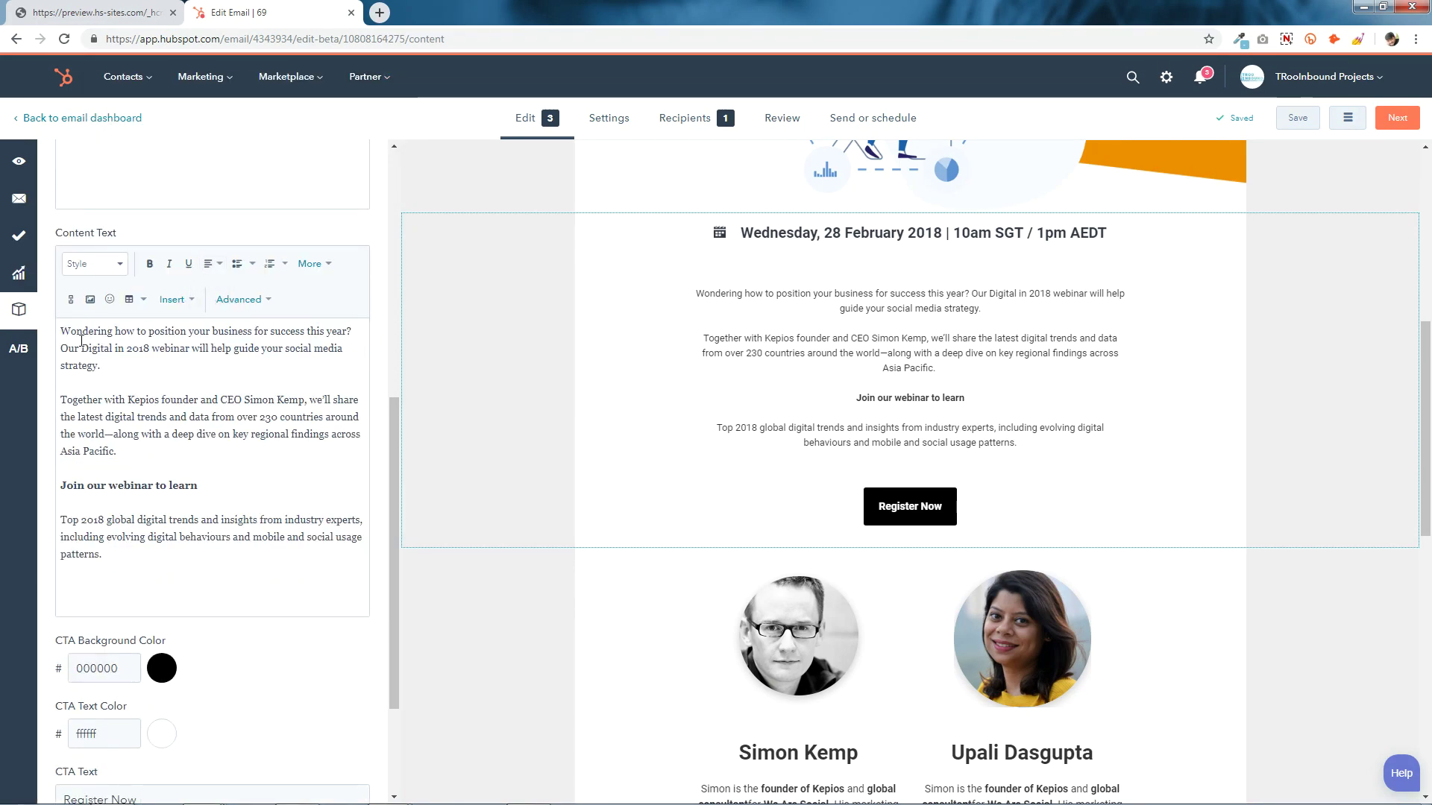
drag(65, 329, 306, 622)
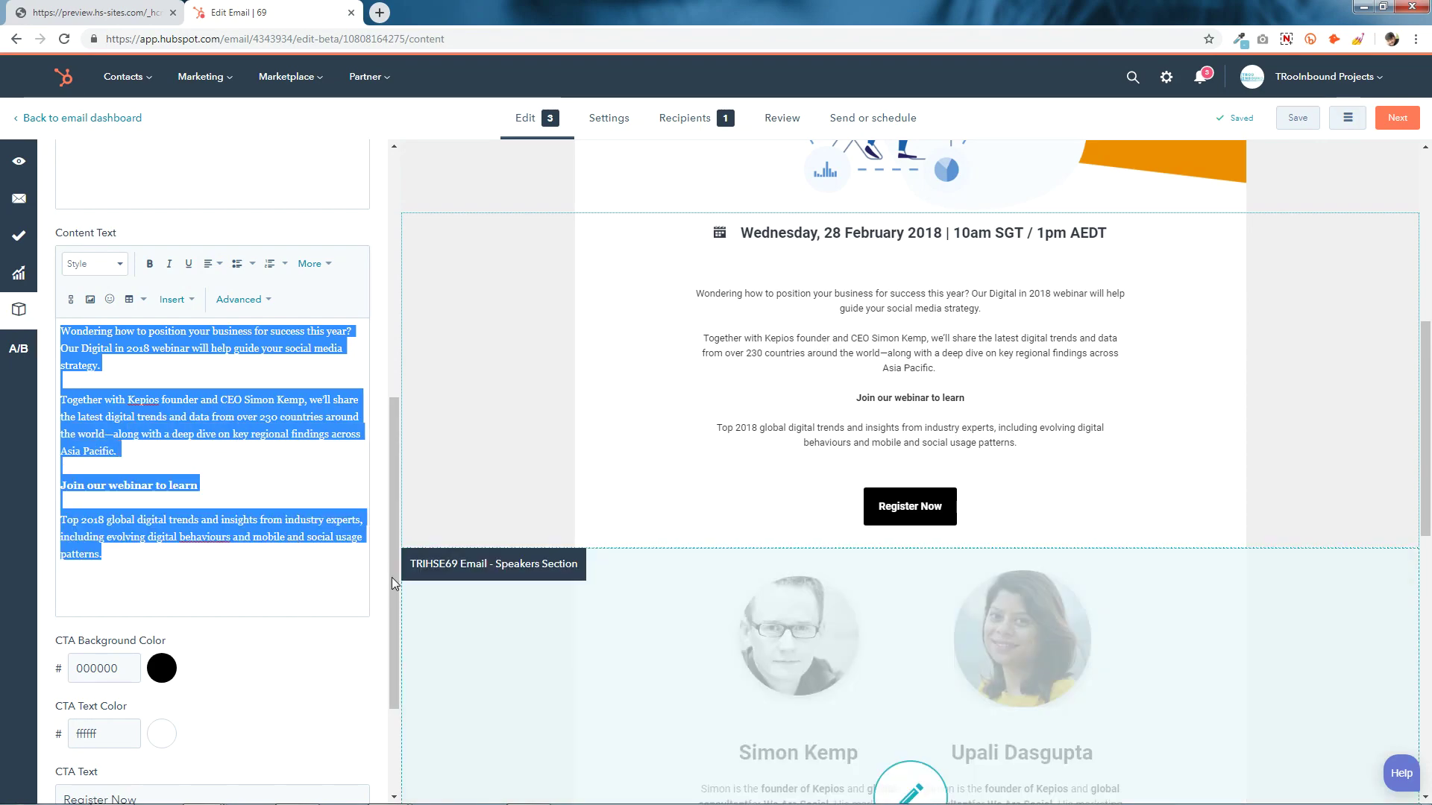
click(261, 583)
scroll(270, 554, down, 3)
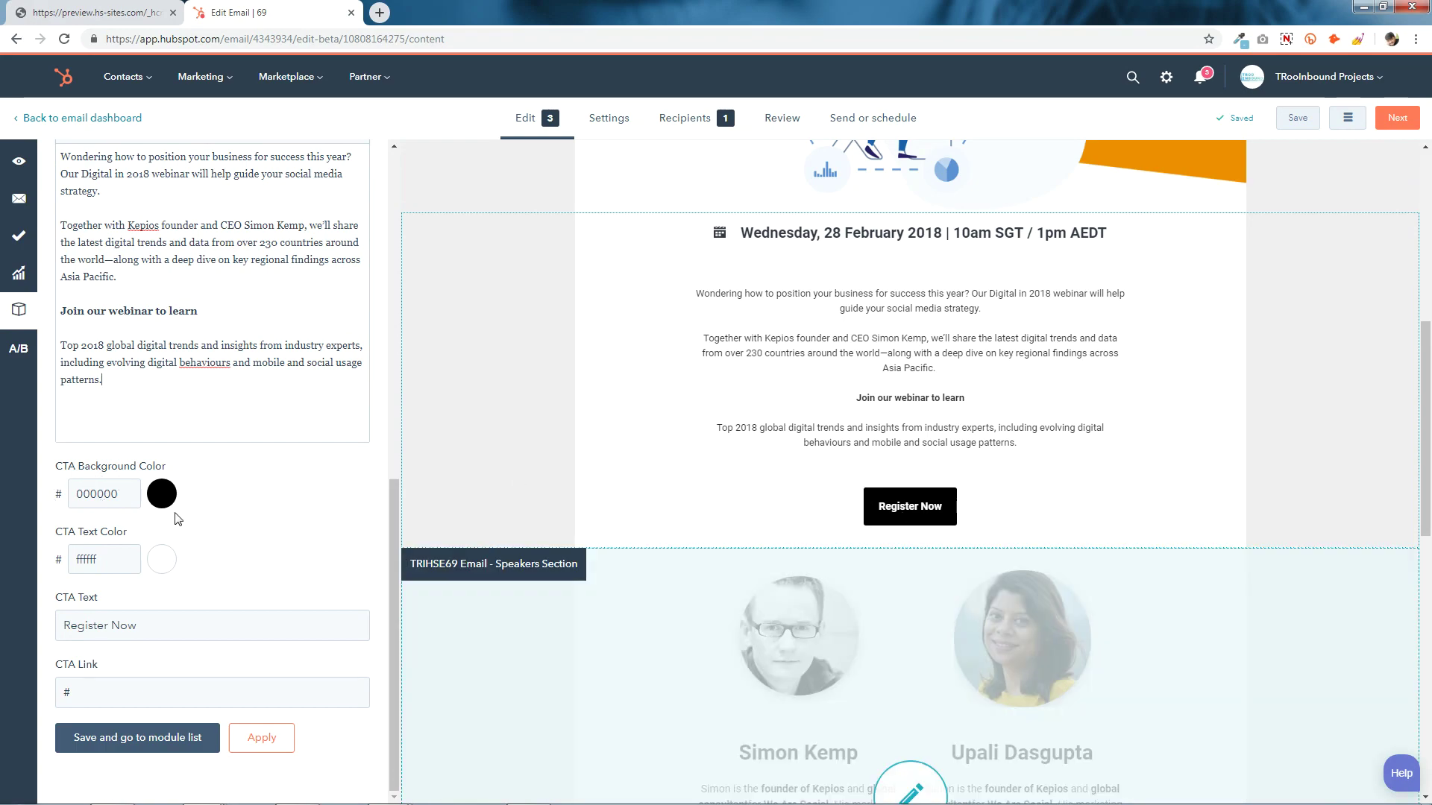
Step: Review the CTA's background color, text color, text and link options, and save the section, returning to the module list
click(125, 498)
click(171, 505)
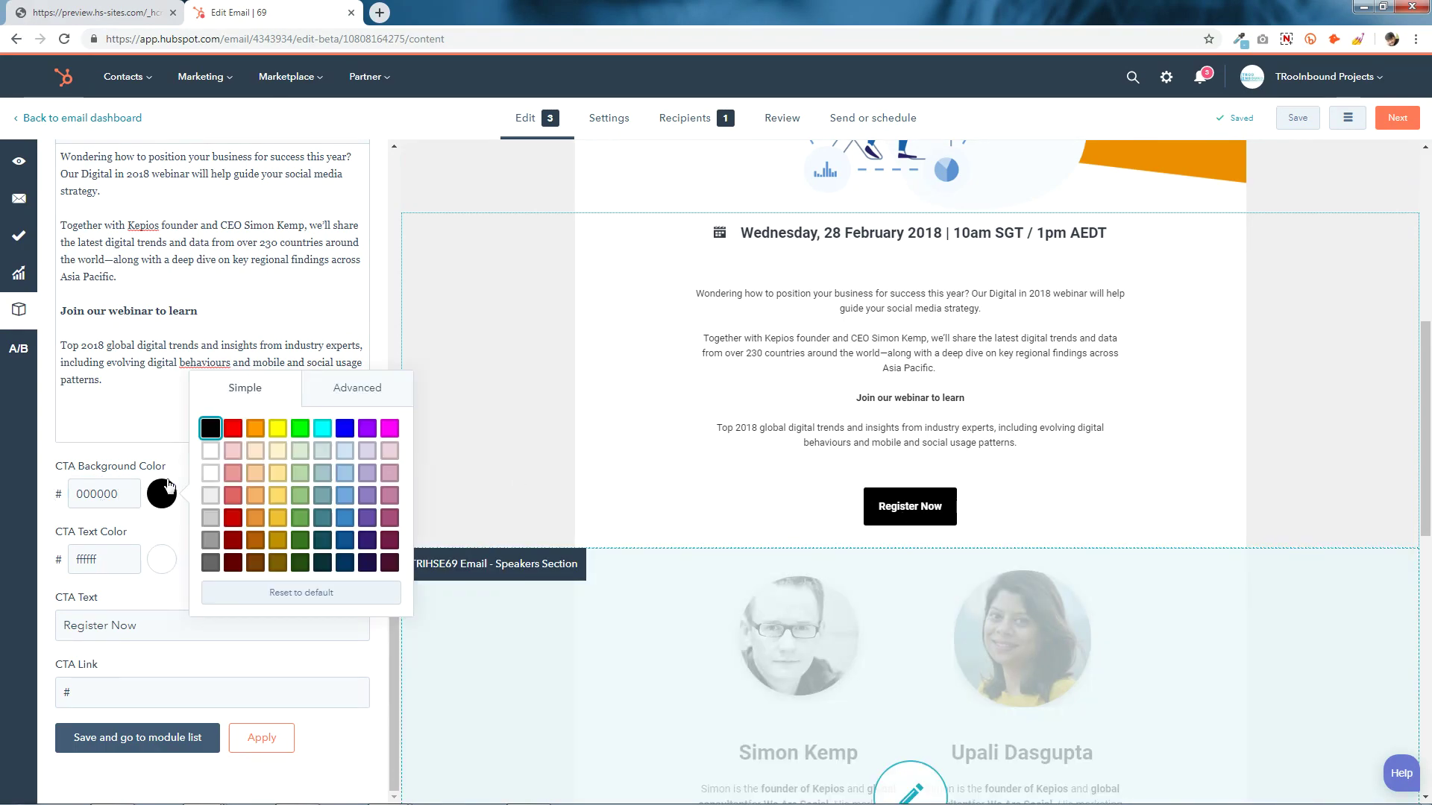
click(158, 498)
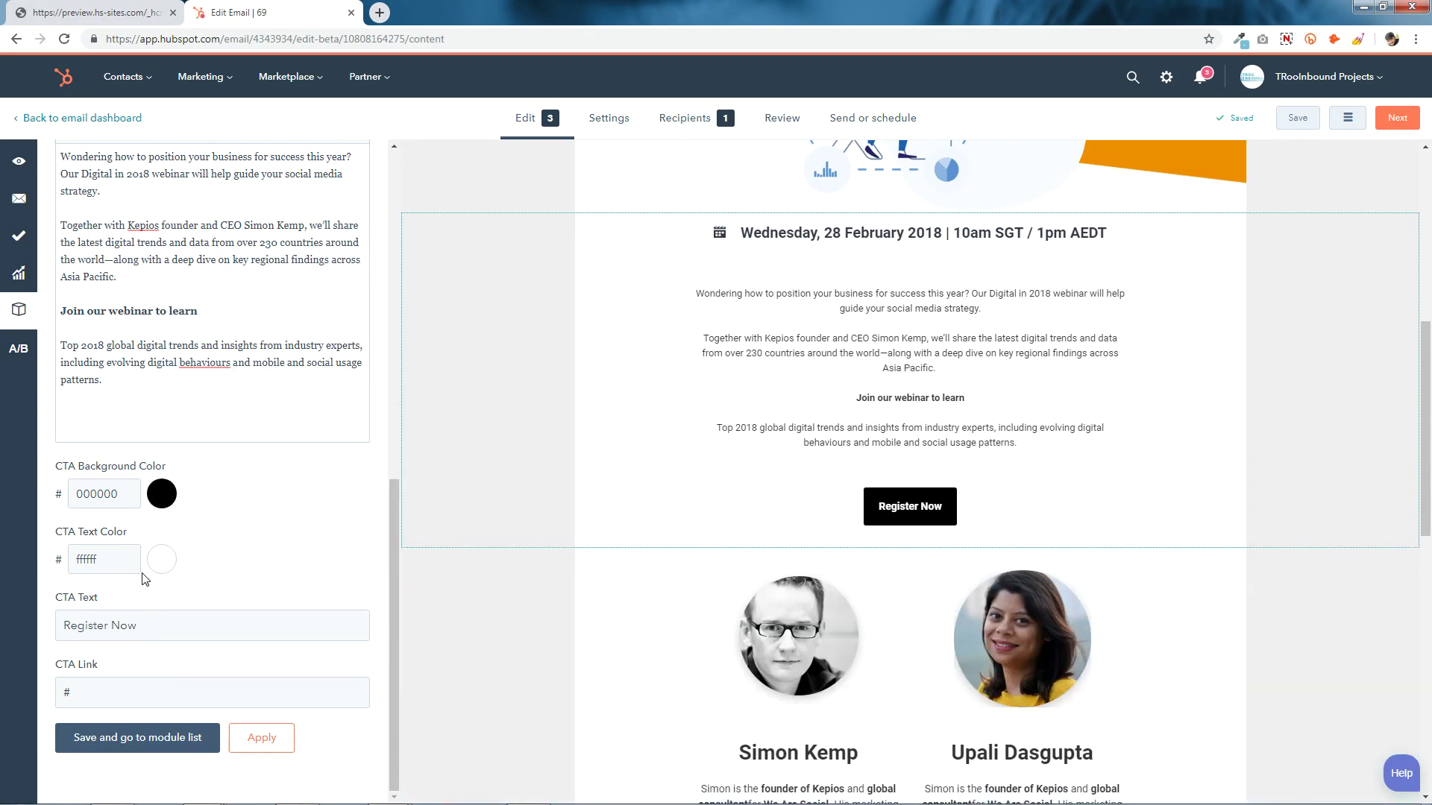
click(160, 563)
click(185, 634)
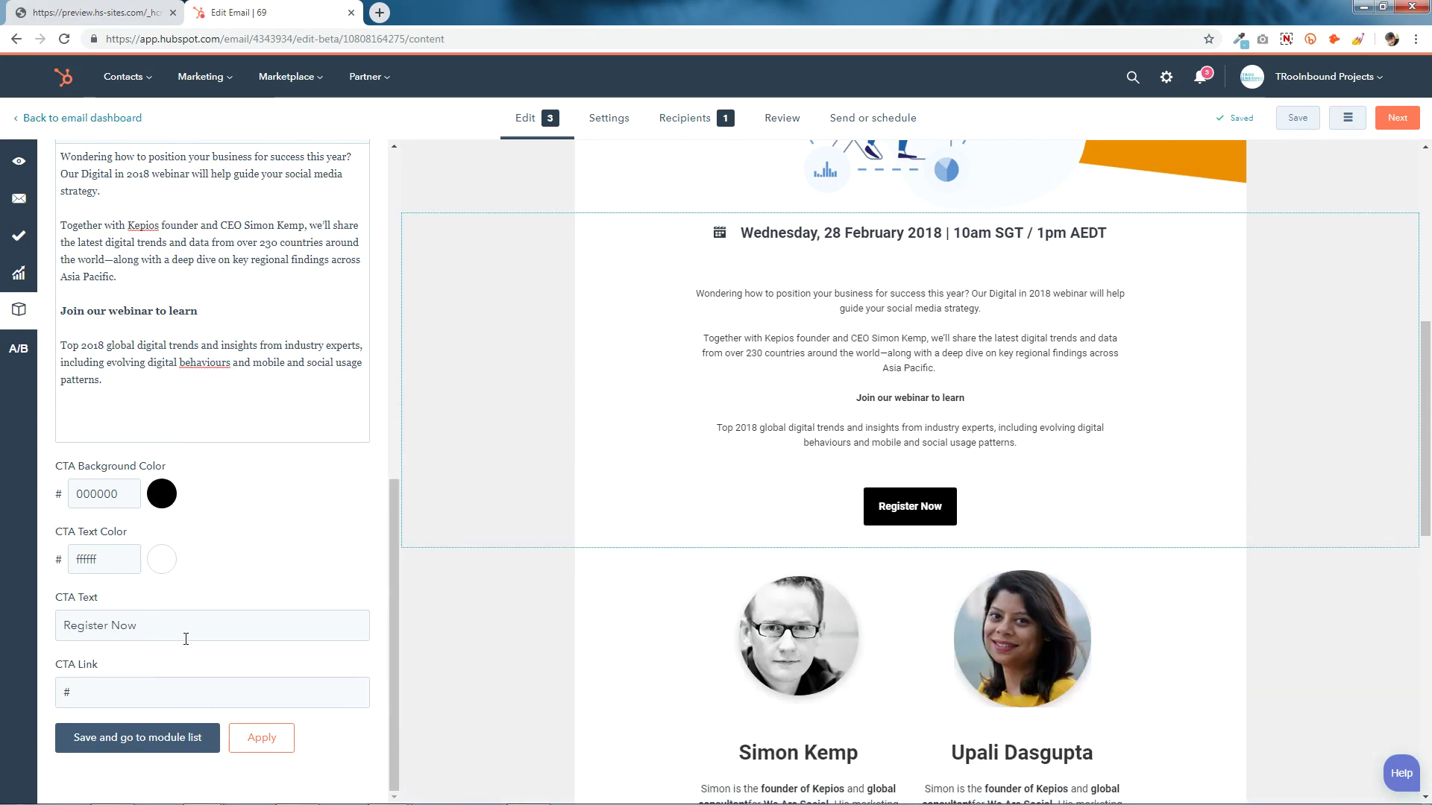
triple_click(162, 625)
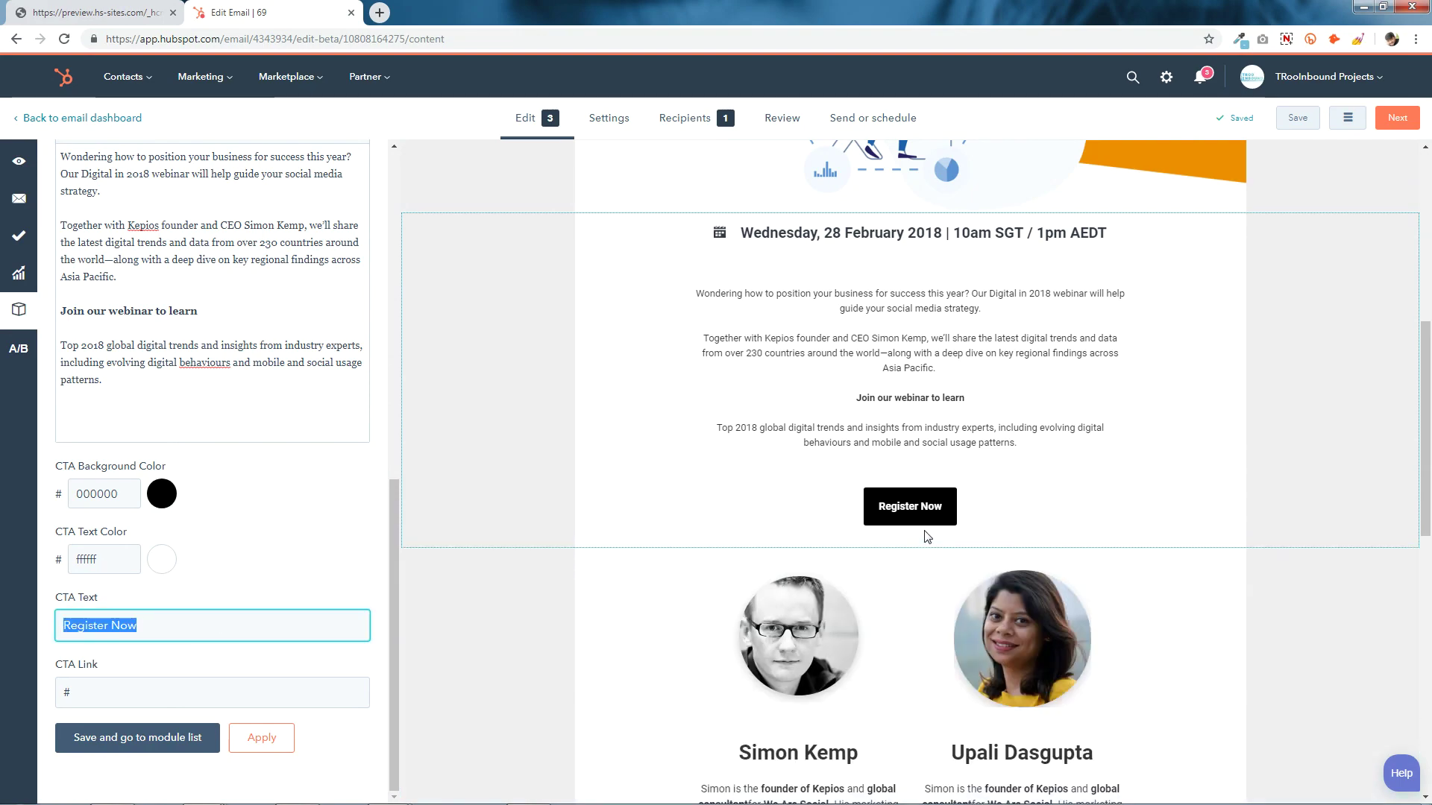
click(186, 631)
click(100, 694)
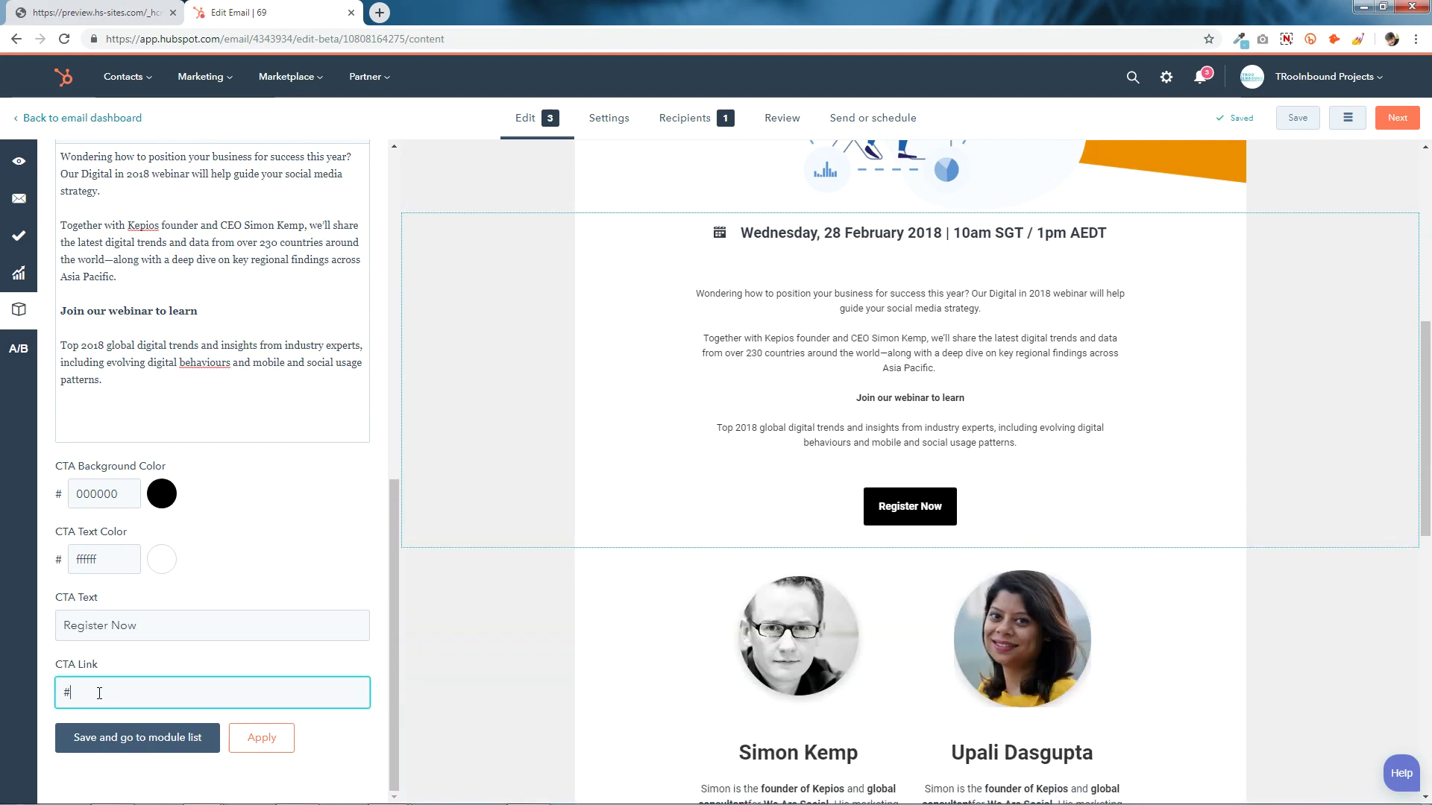
click(190, 741)
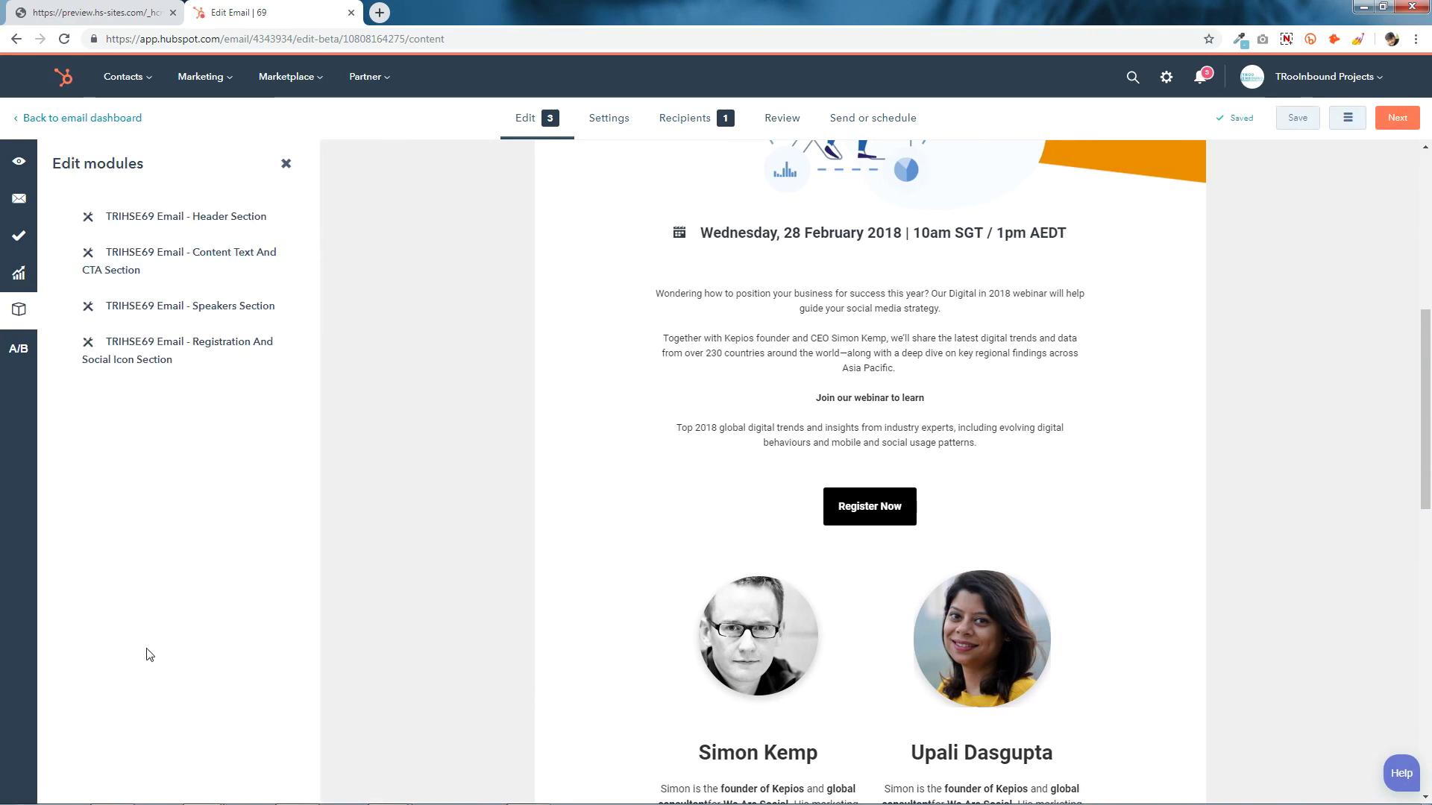
Step: Open the Speakers Section module and examine the color choices for the speaker name text
scroll(935, 463, down, 4)
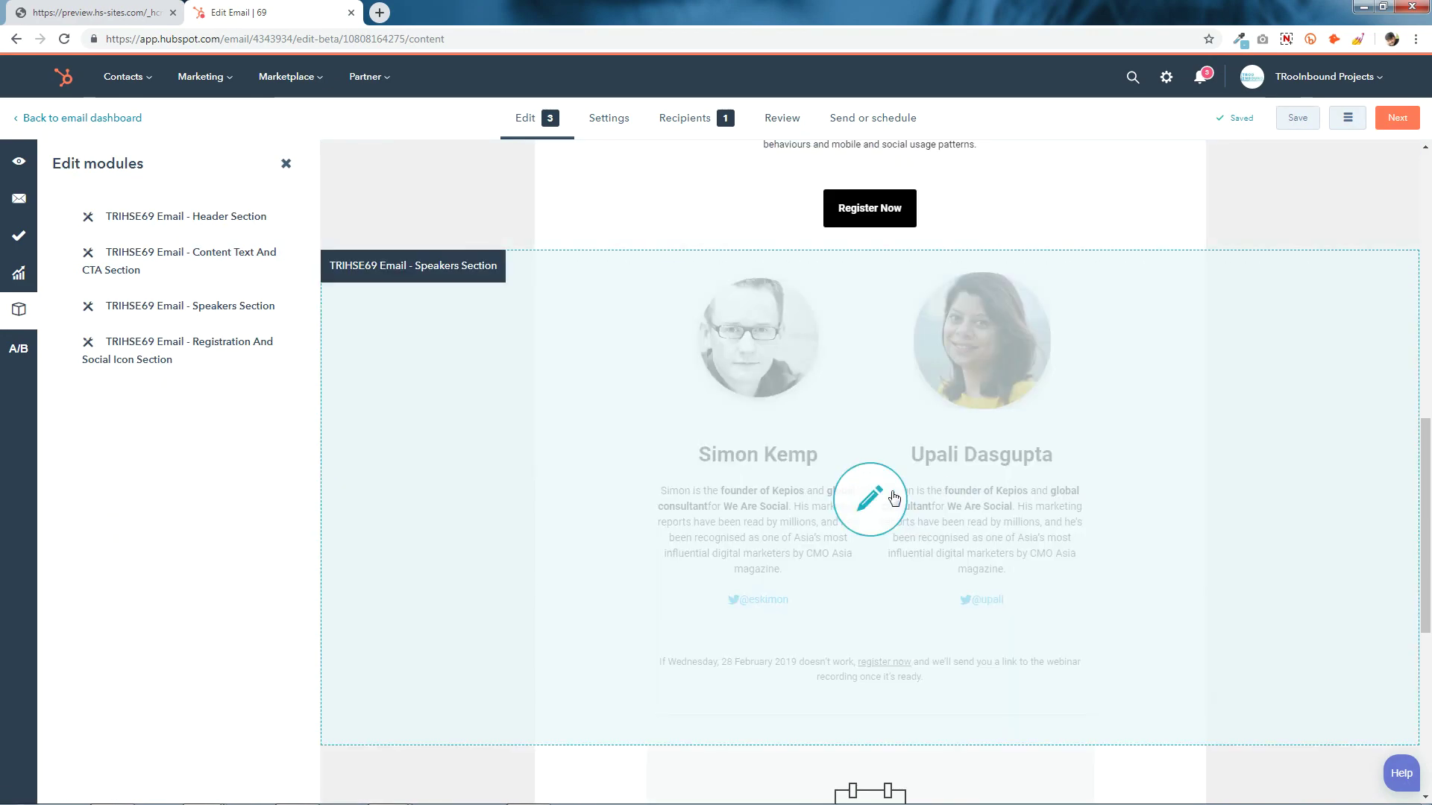
click(894, 498)
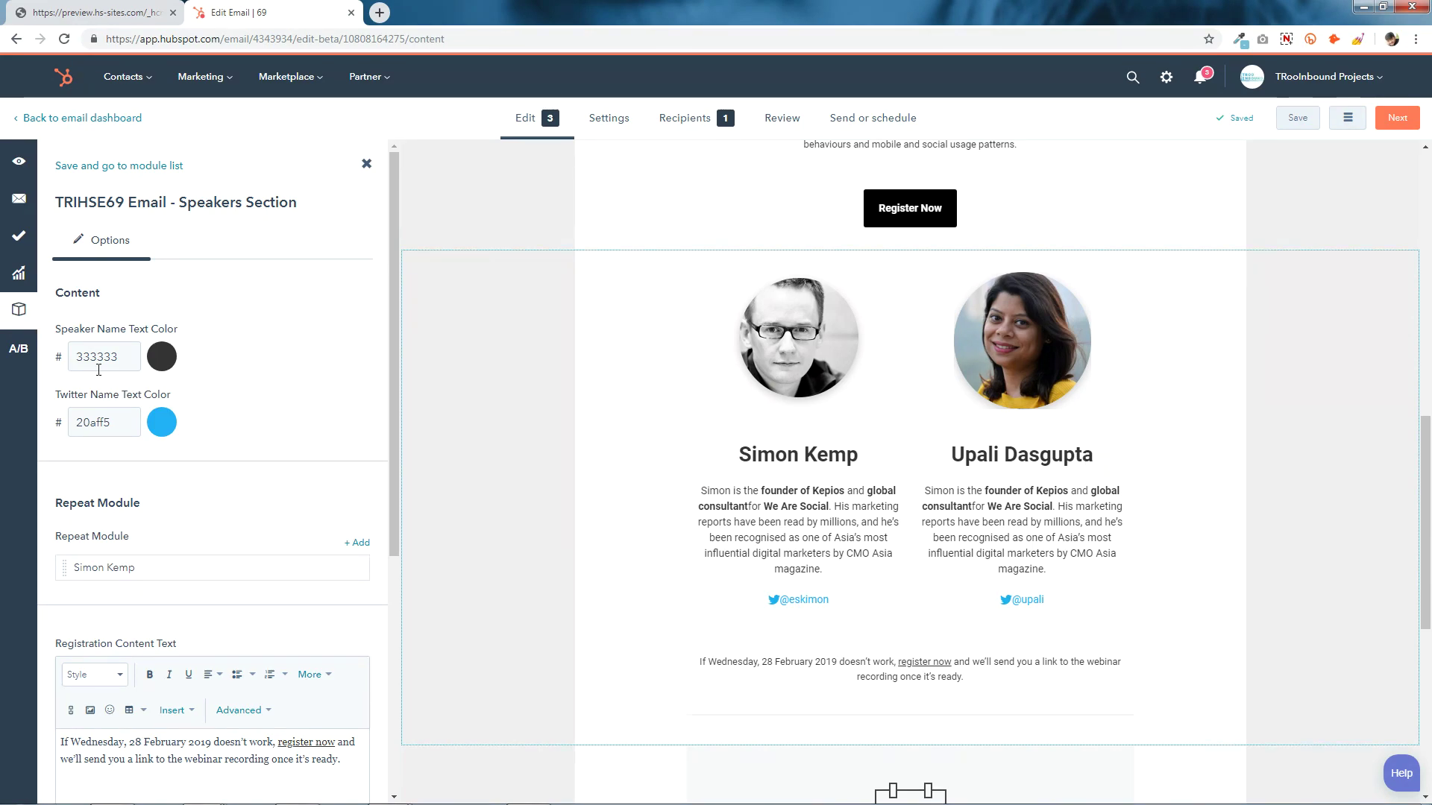
click(162, 358)
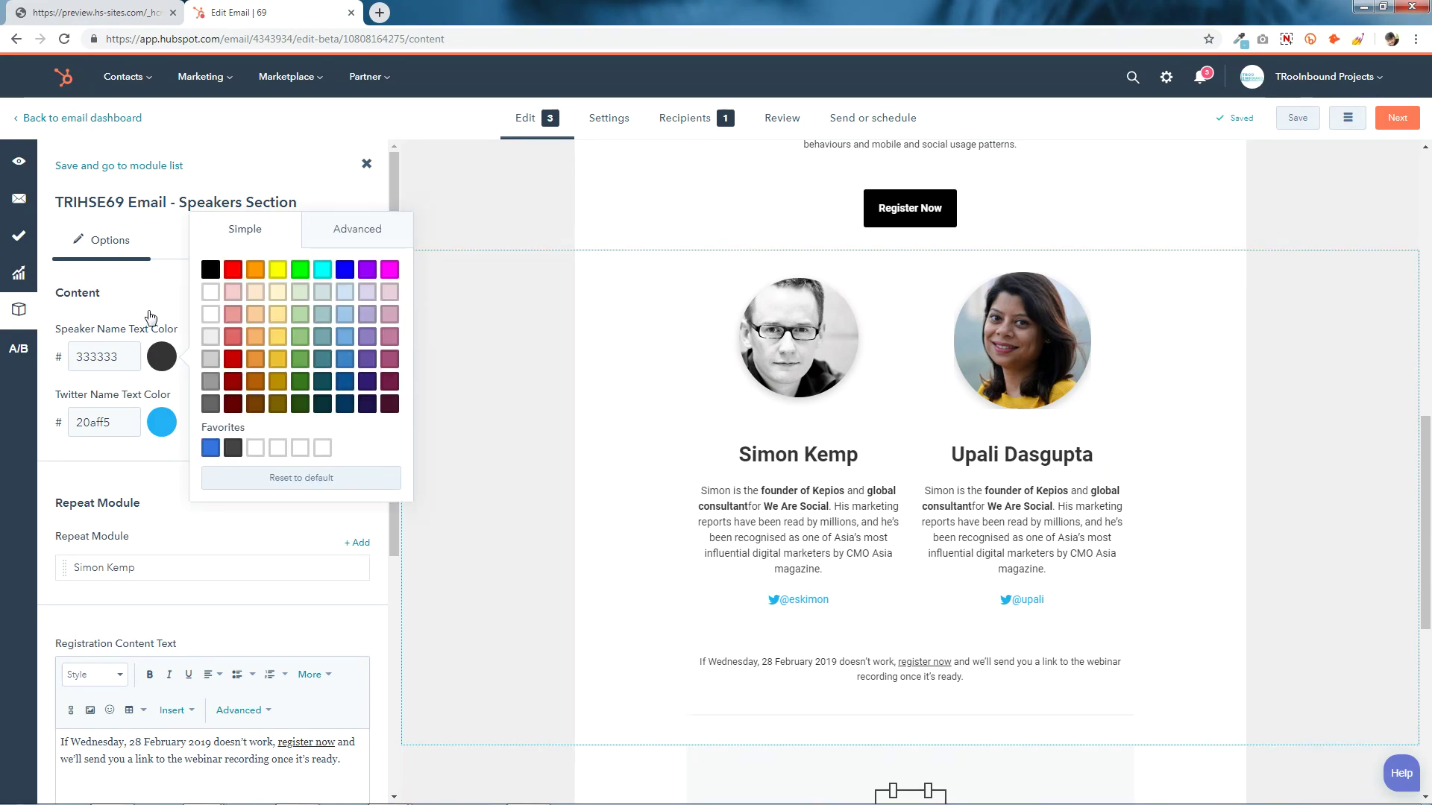
click(163, 362)
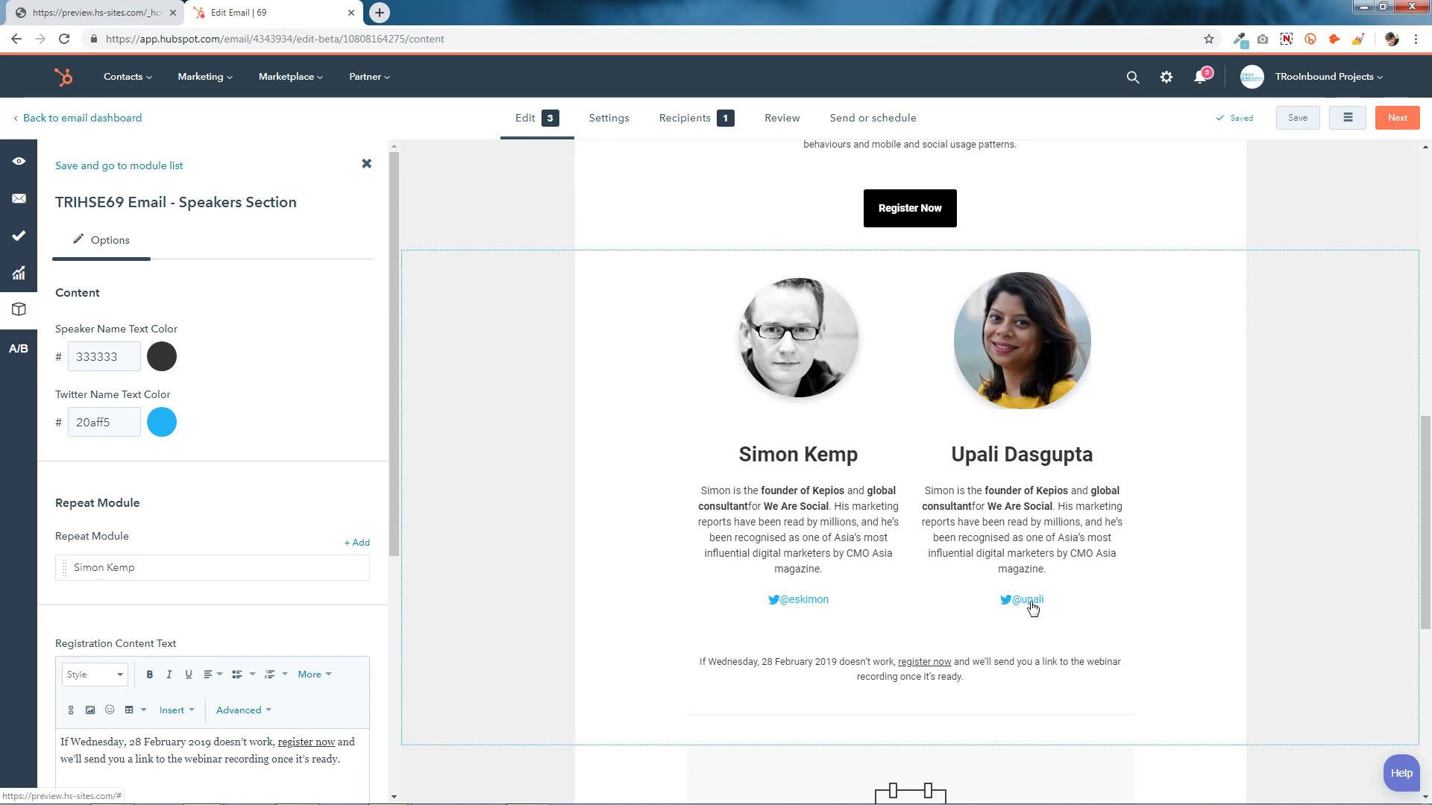
Step: Set the Twitter name text color to 1B60AB, copied from the color notes in the E - 69.txt Notepad file
click(123, 425)
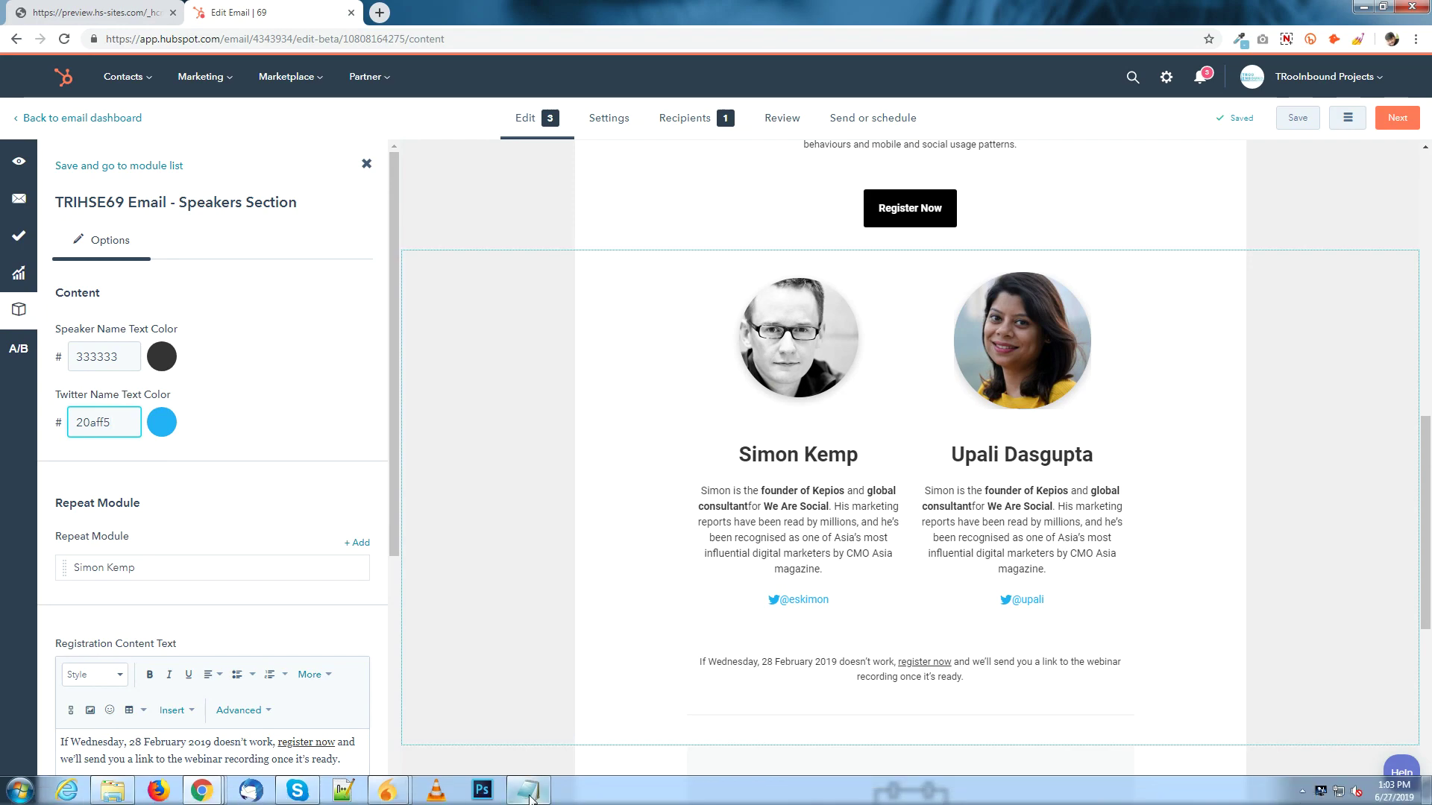
click(529, 796)
double_click(1077, 150)
right_click(1116, 153)
click(1152, 197)
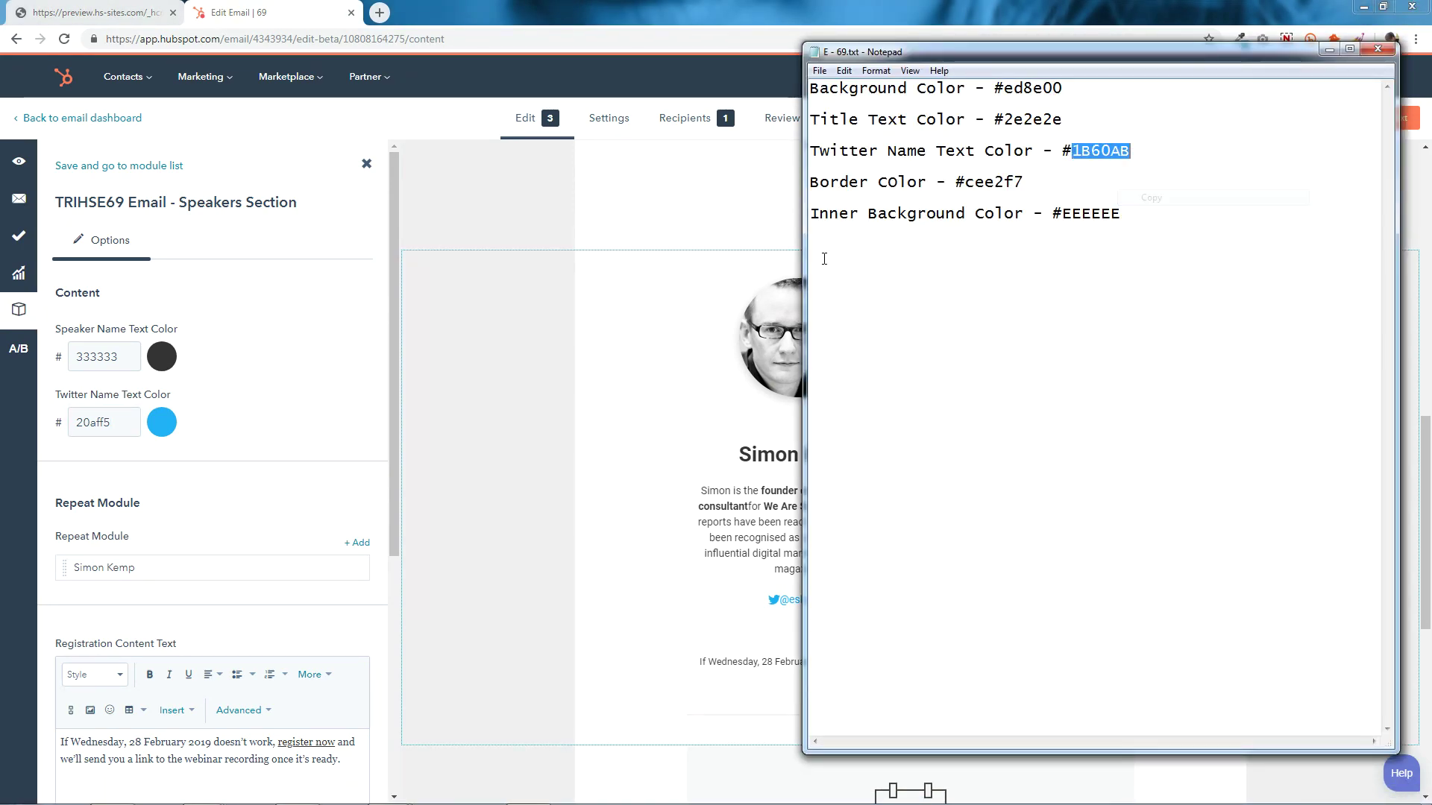
double_click(100, 423)
right_click(97, 423)
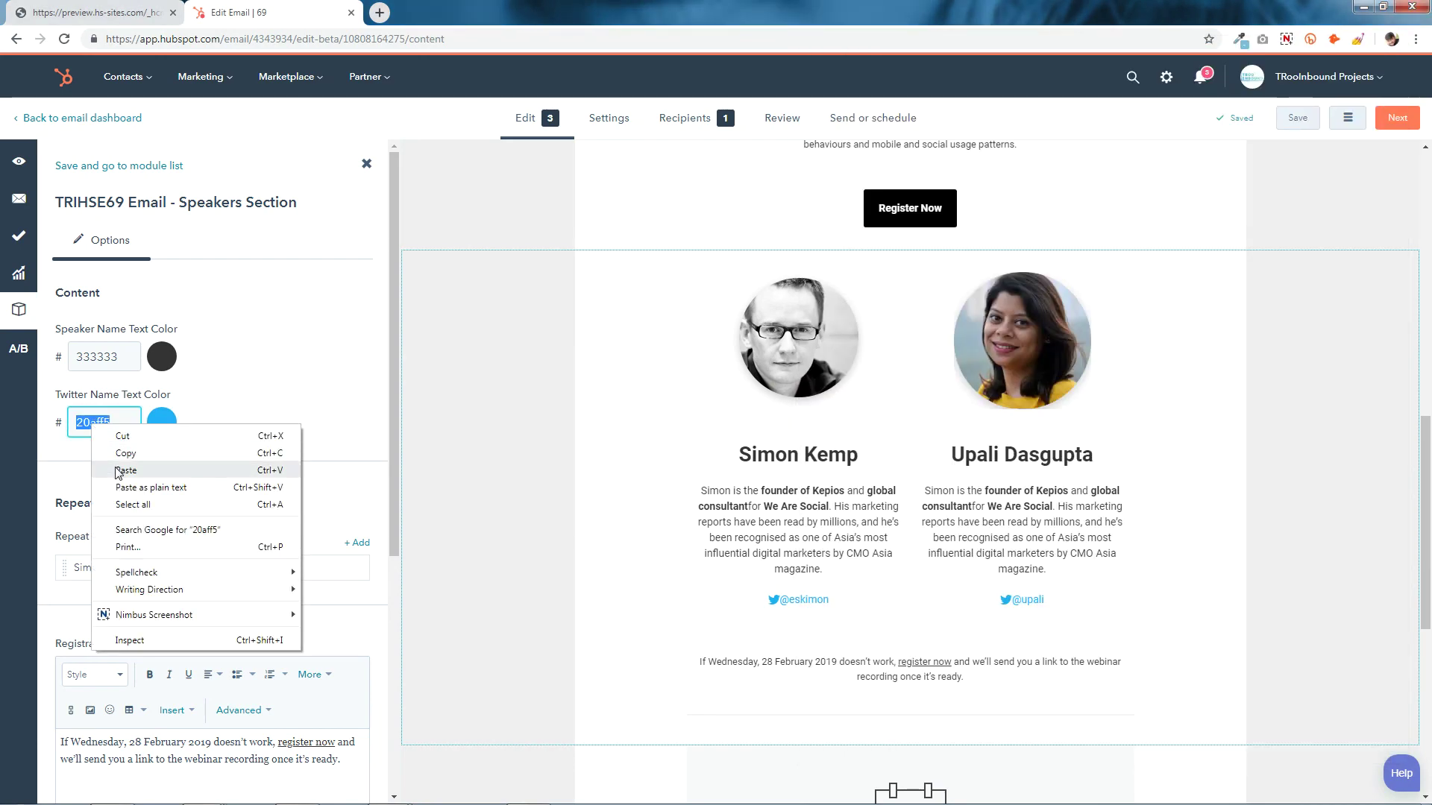
click(113, 470)
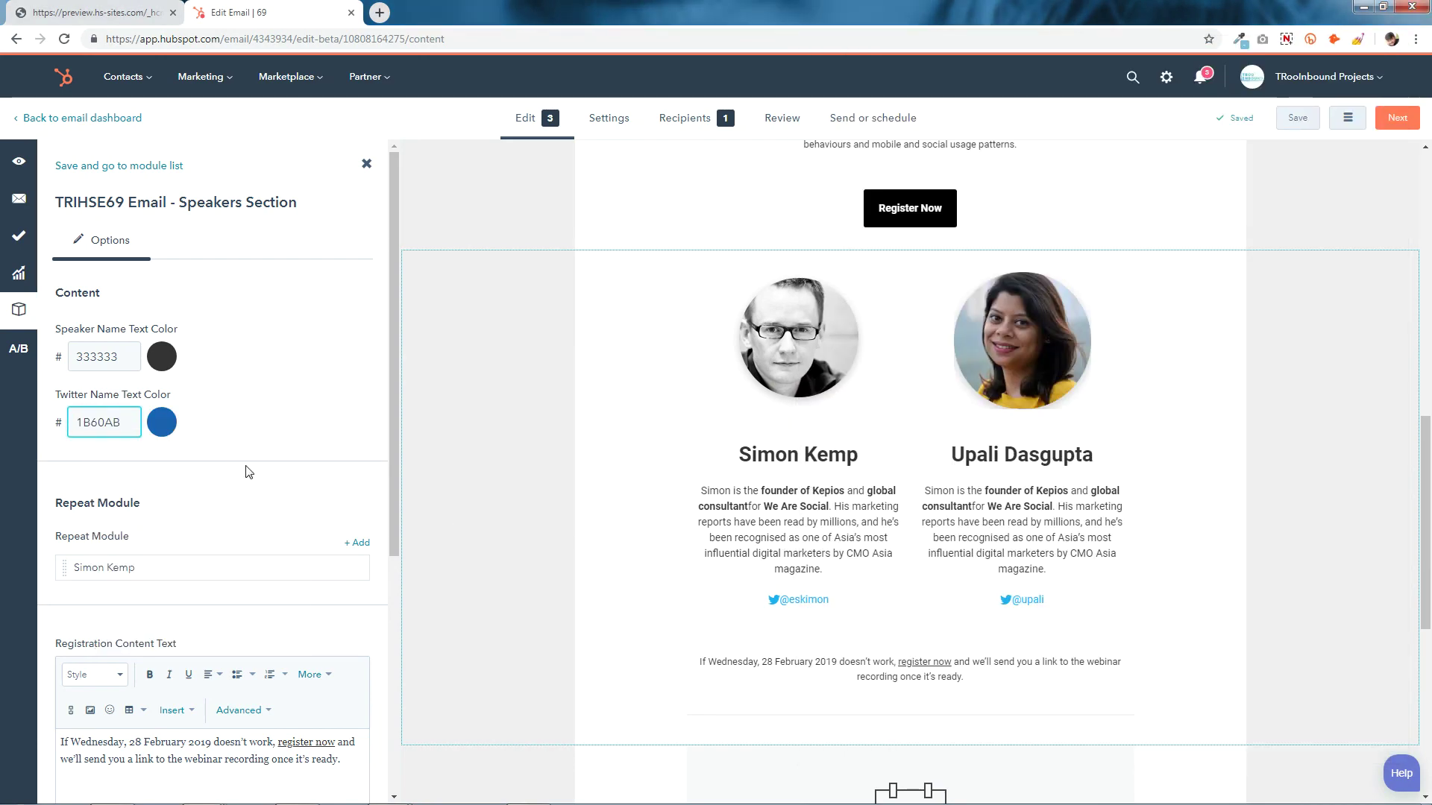
Step: Add a second entry to the Speakers Section's repeat module and save the section, returning to the module list
scroll(248, 472, down, 2)
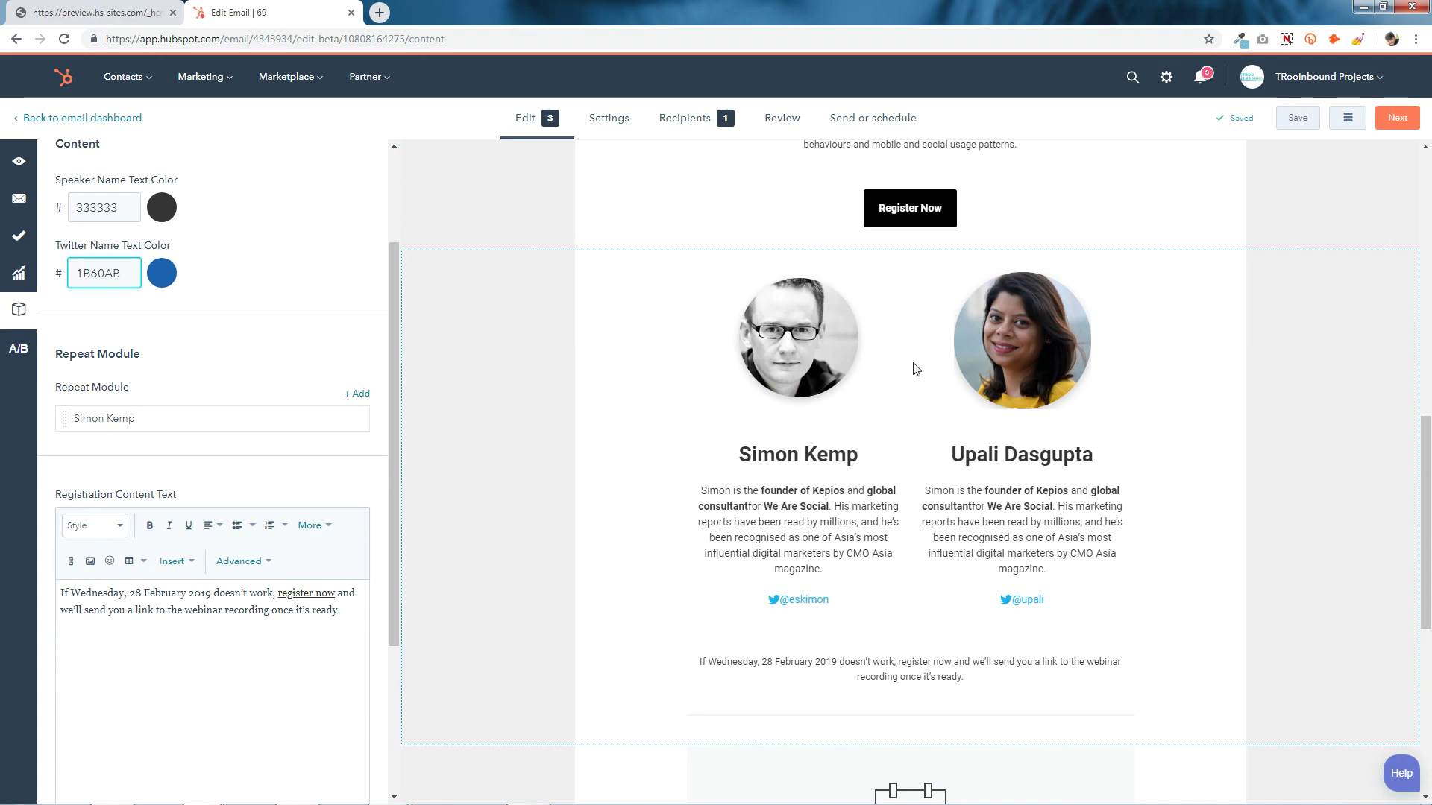
click(356, 394)
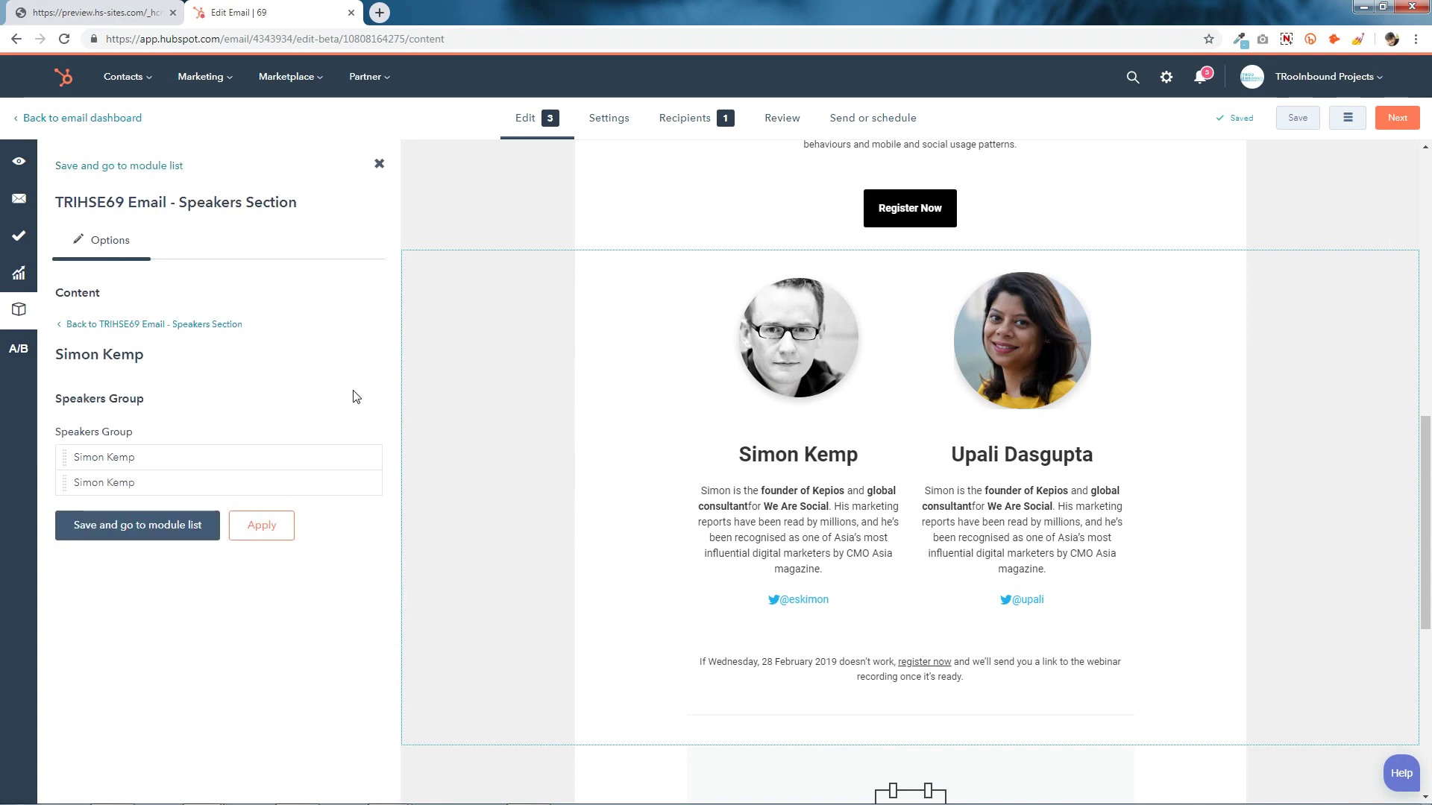
click(103, 328)
scroll(224, 358, down, 5)
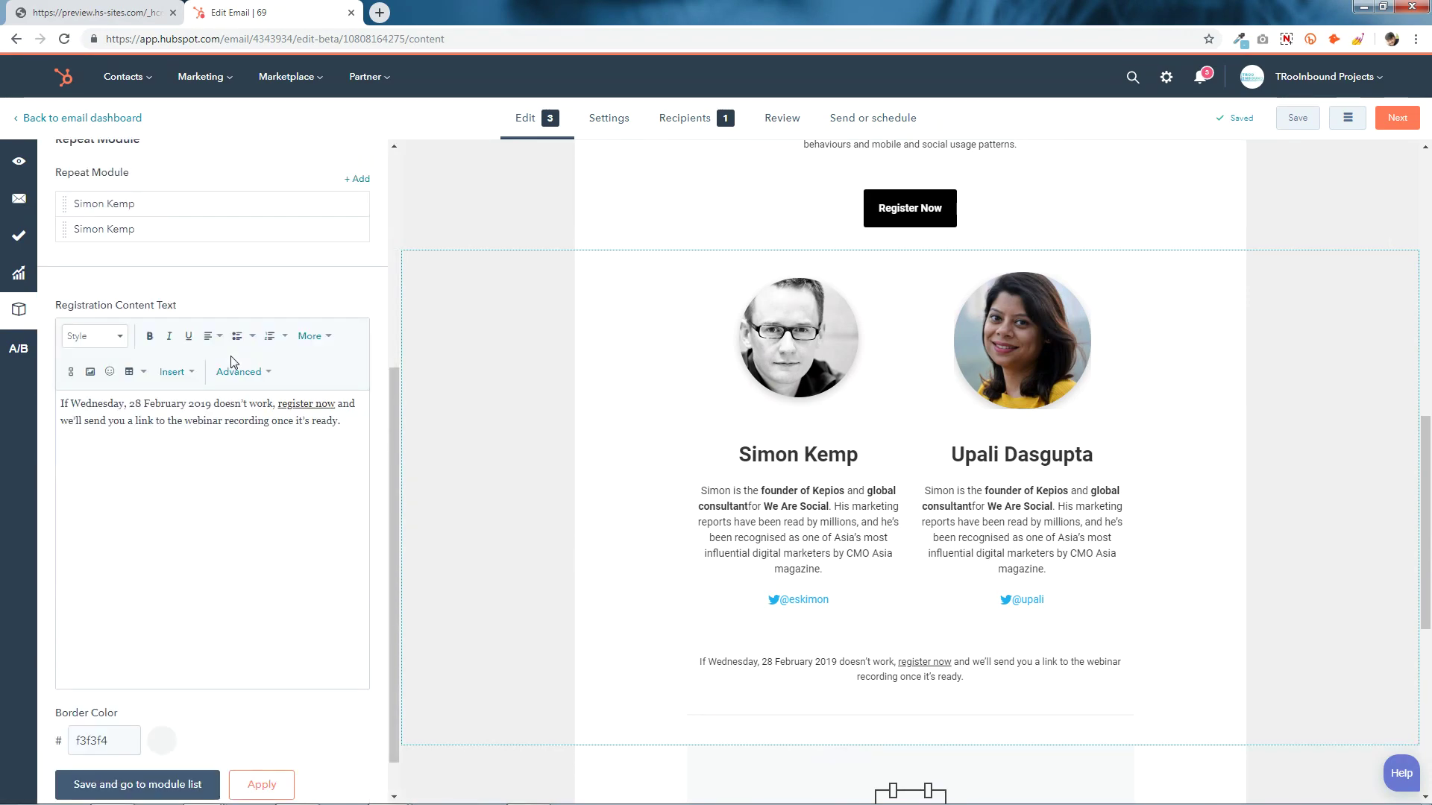
click(193, 740)
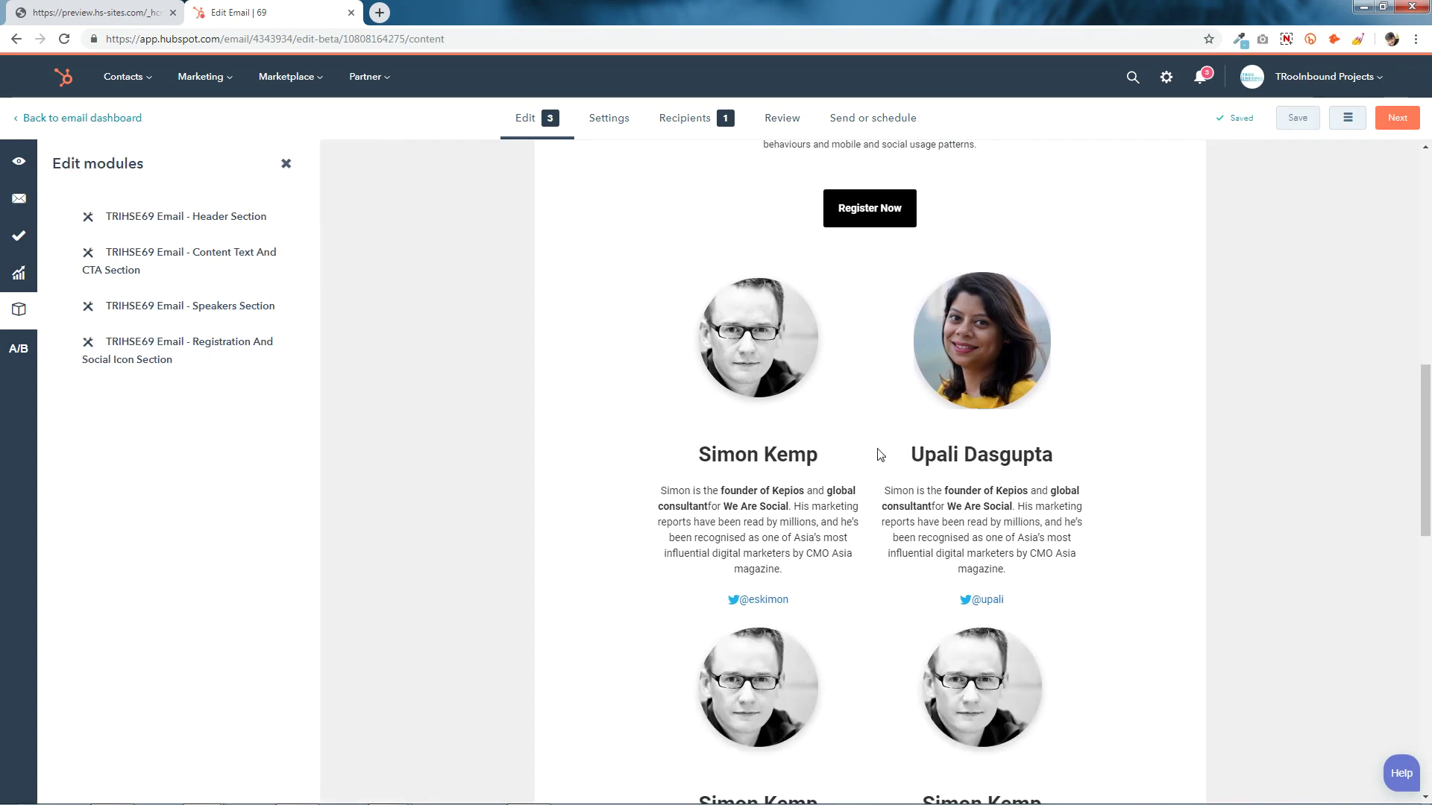
Step: Reopen the Speakers Section, delete the second repeat module entry and save the section, returning to the module list
scroll(843, 460, down, 4)
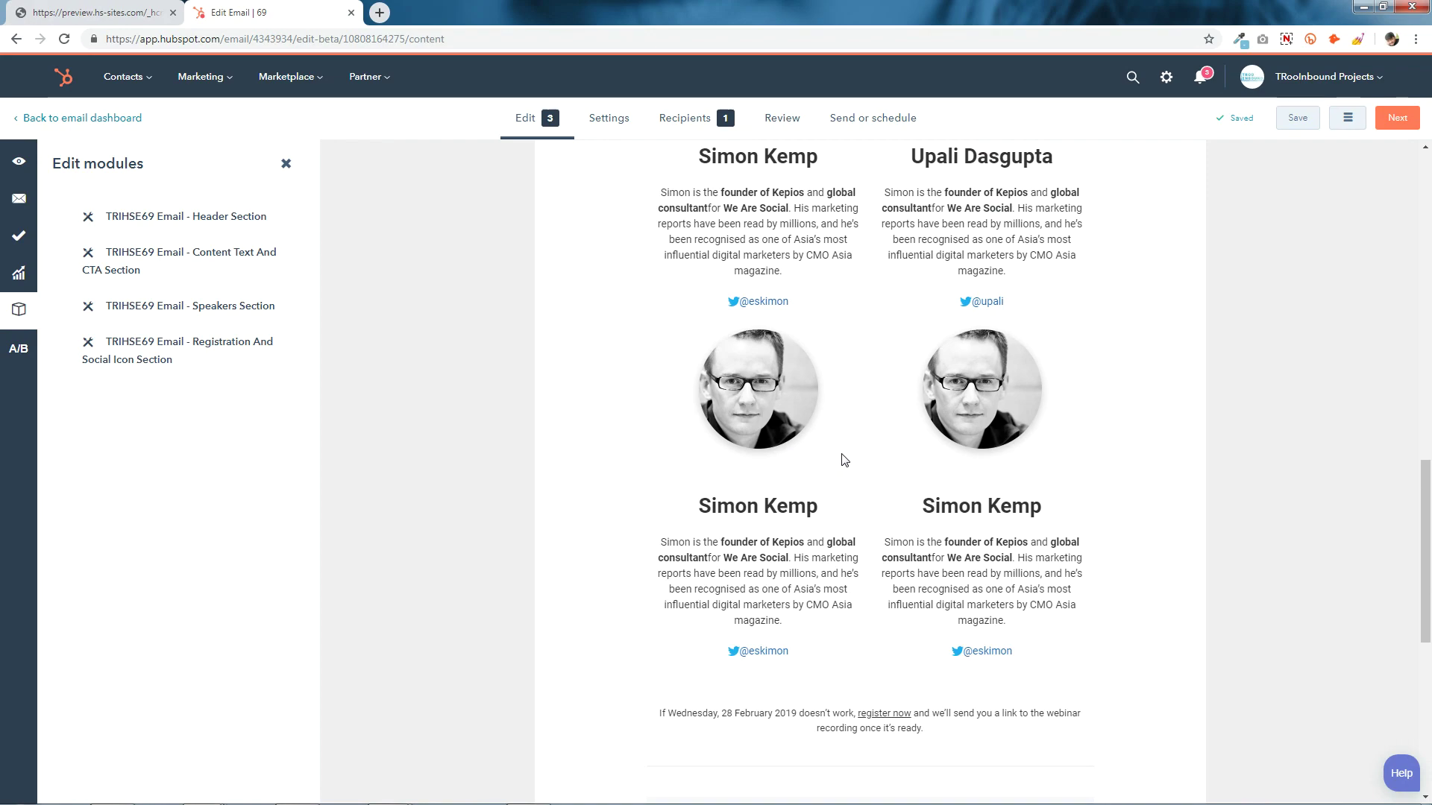
click(842, 460)
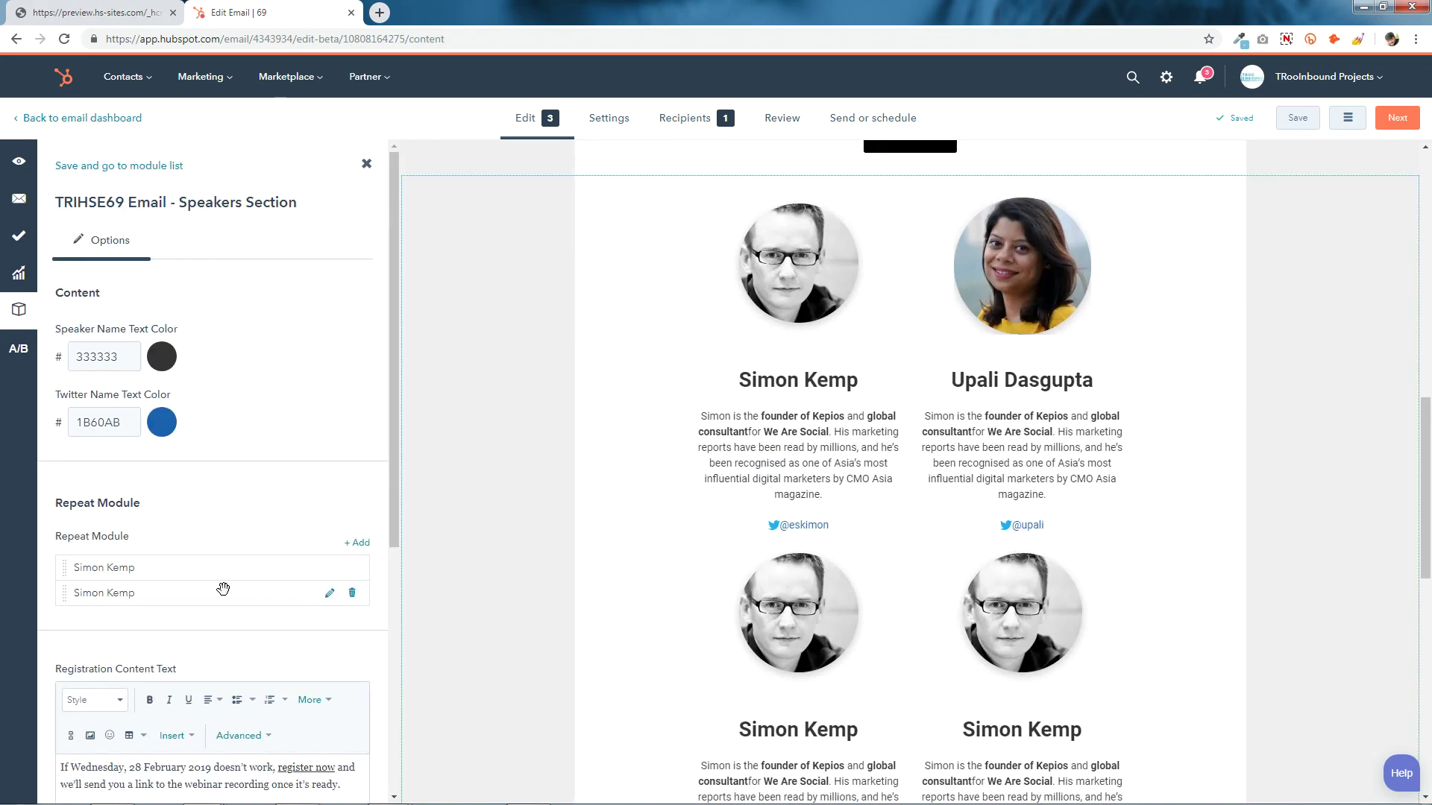
scroll(223, 589, down, 2)
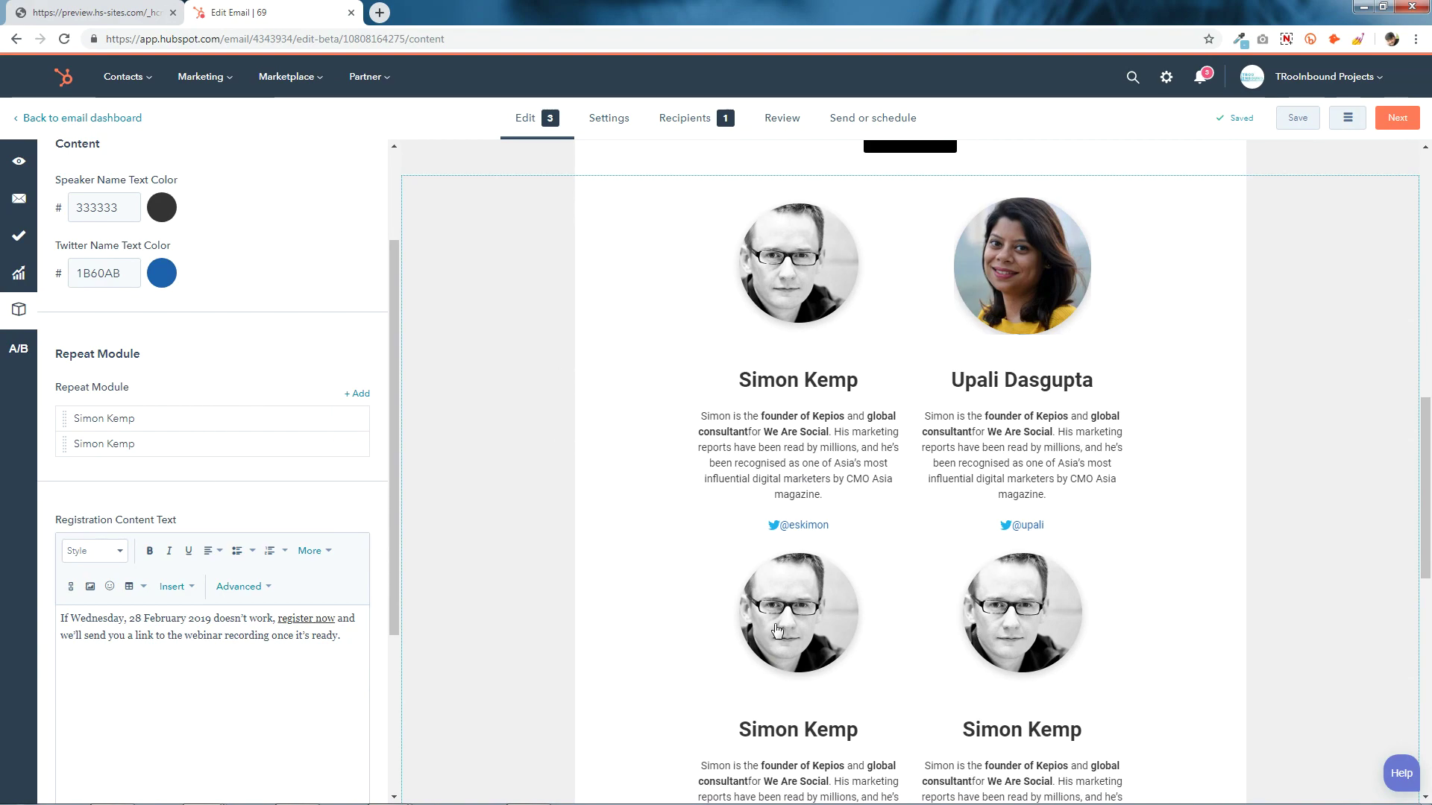
scroll(278, 521, down, 2)
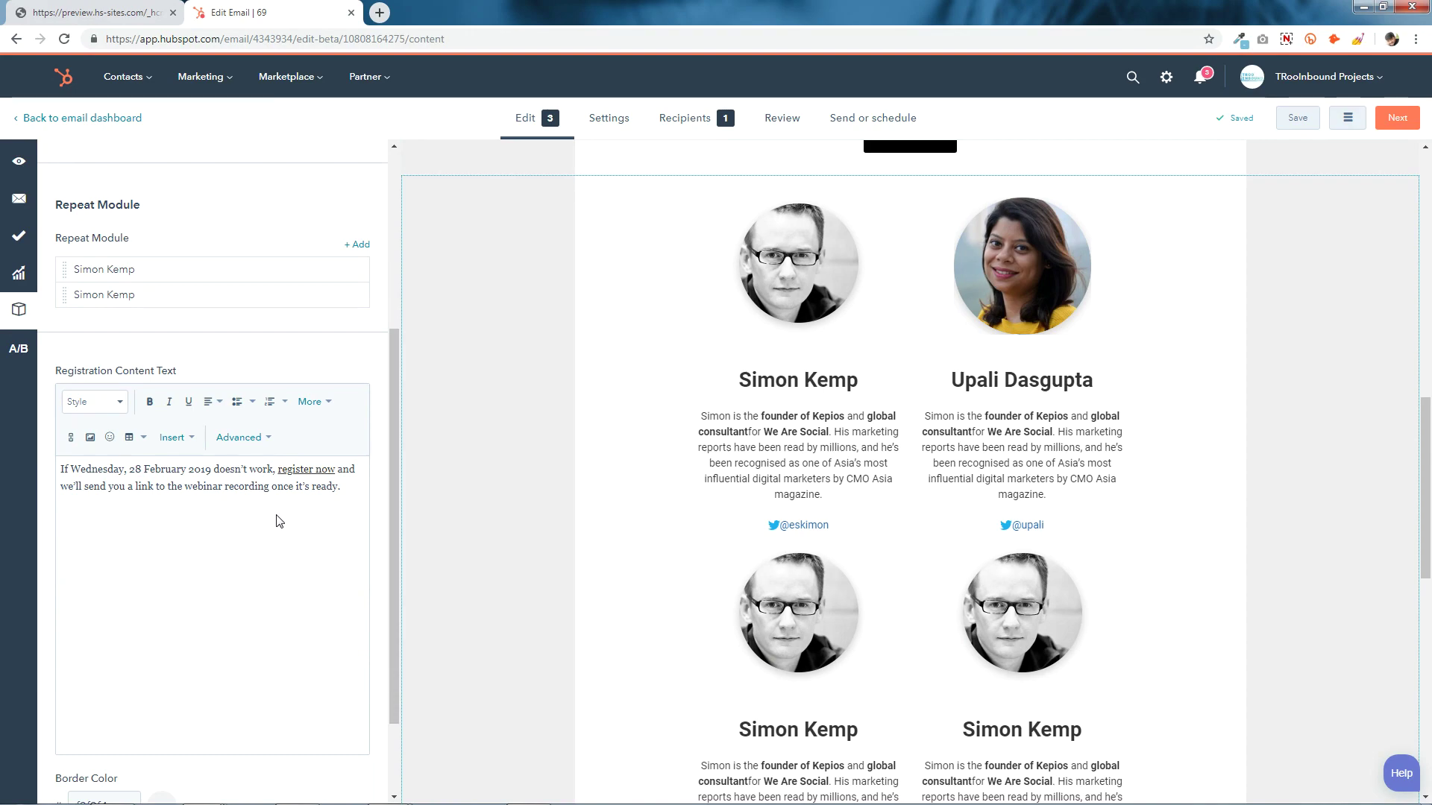
scroll(307, 488, up, 2)
mouse_move(351, 437)
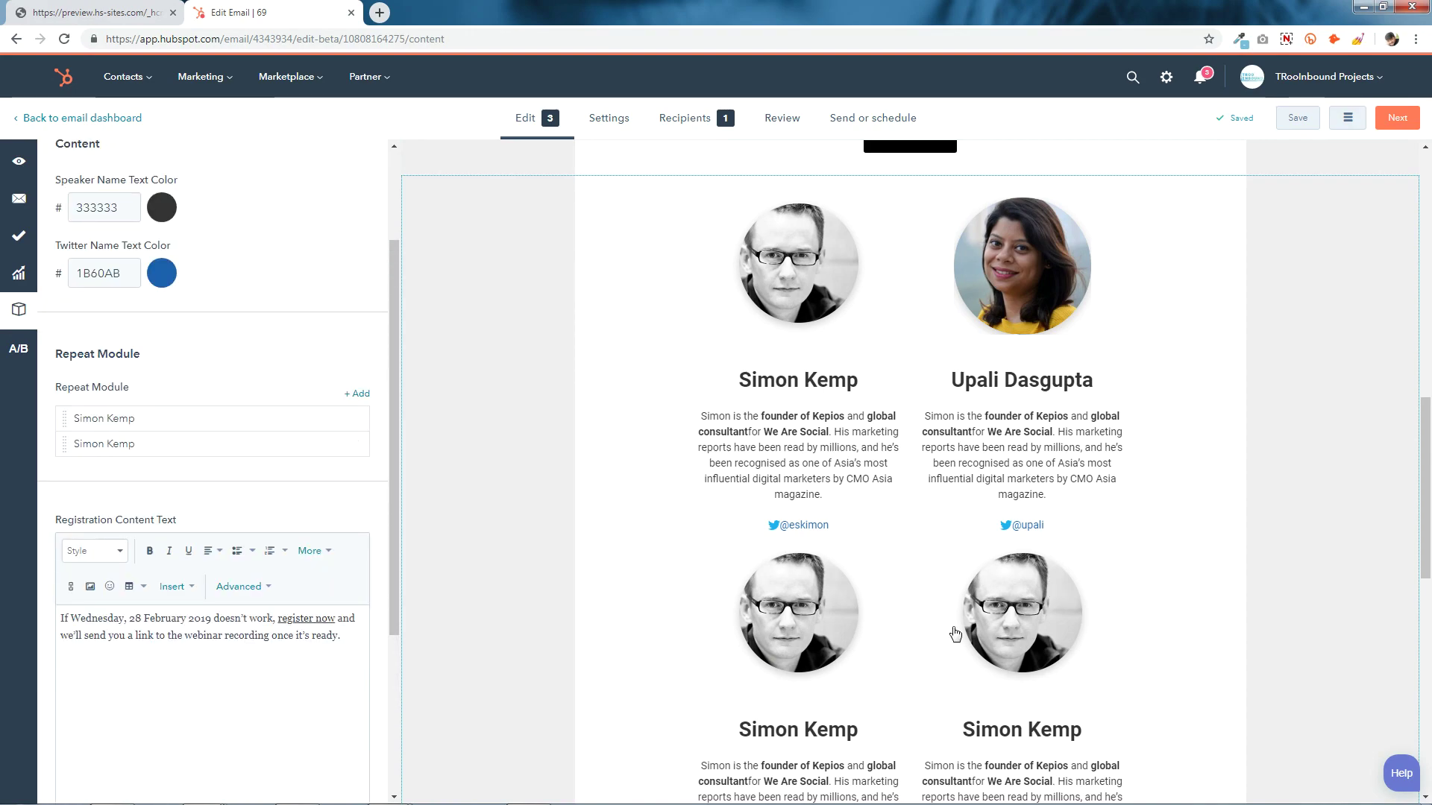
scroll(490, 568, down, 1)
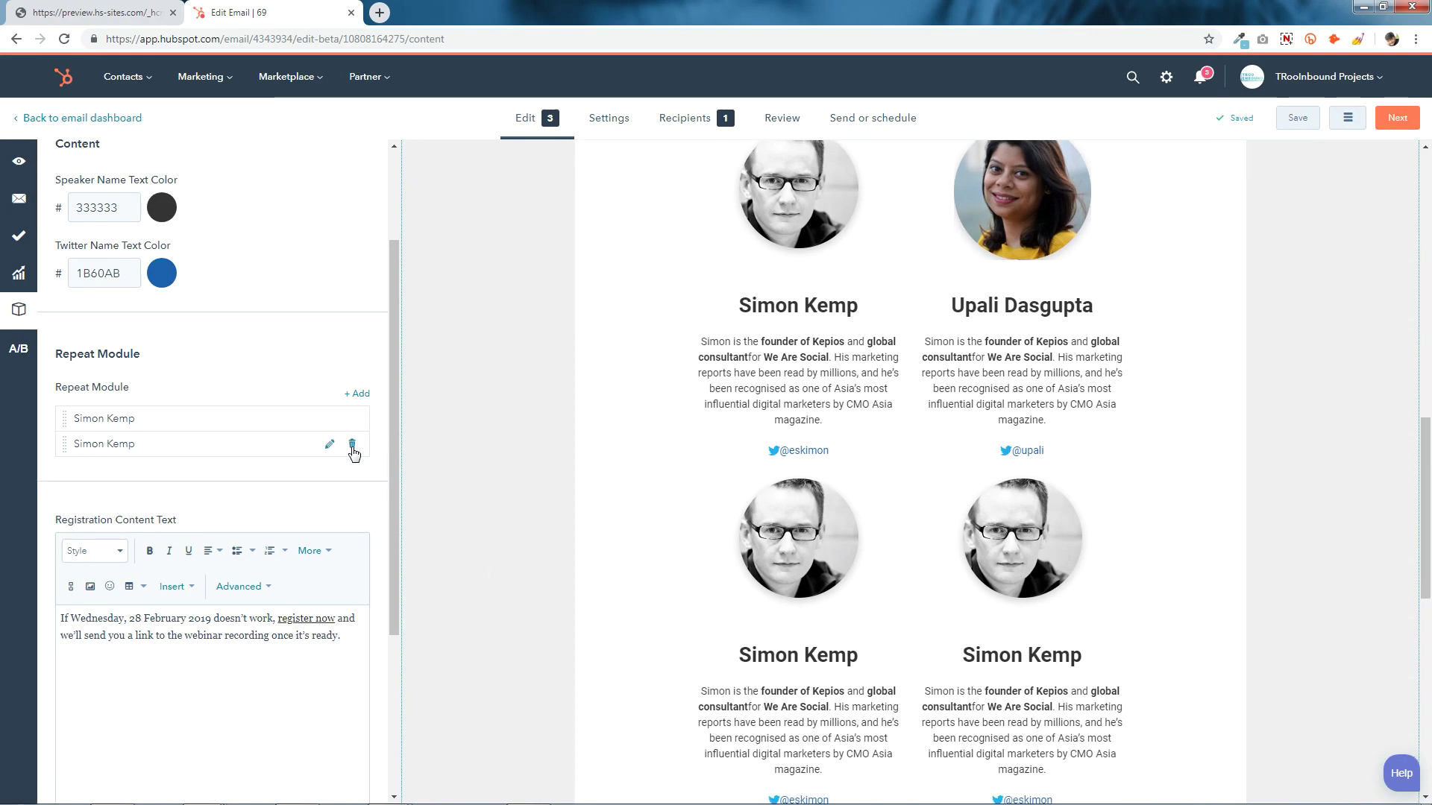
click(352, 445)
scroll(343, 454, down, 3)
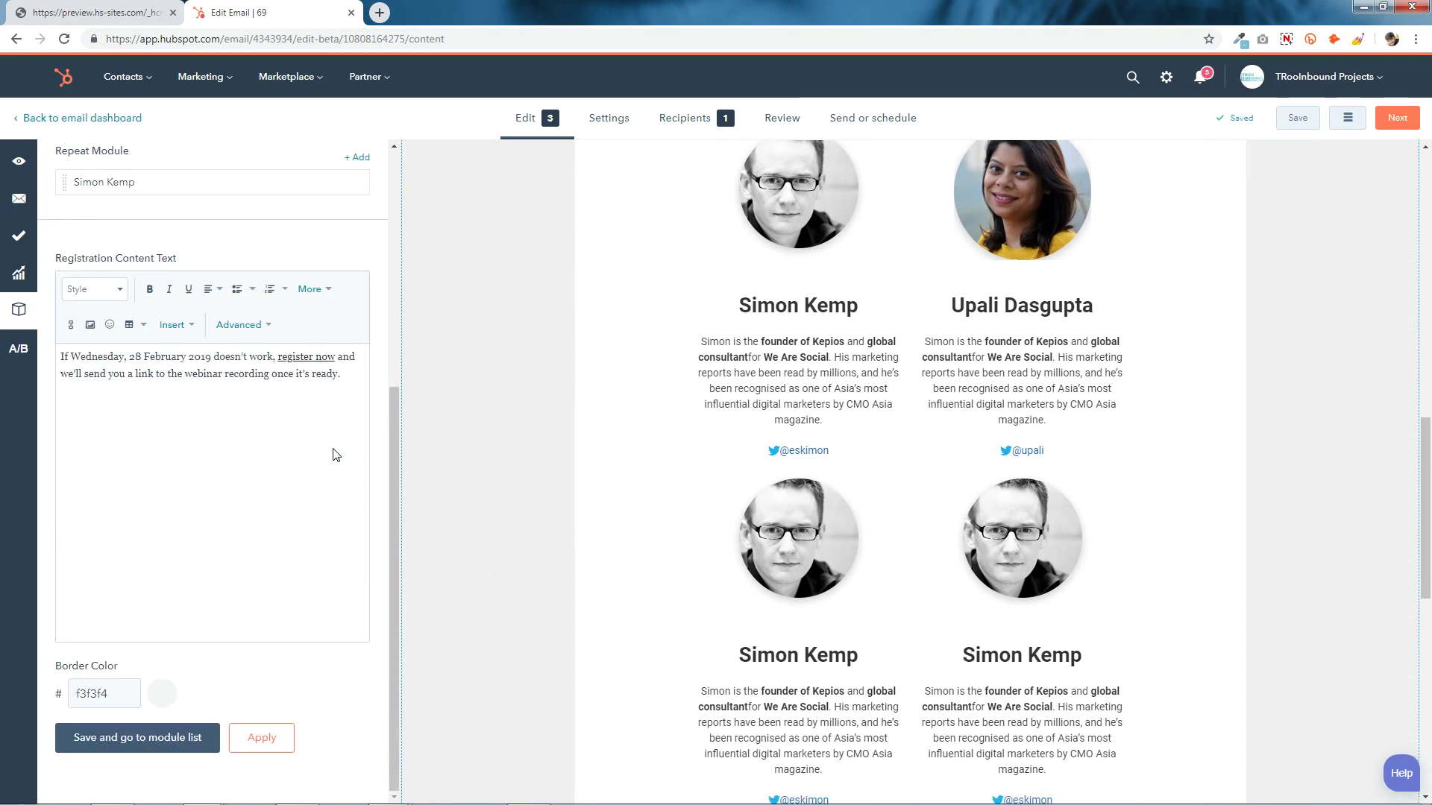
click(182, 740)
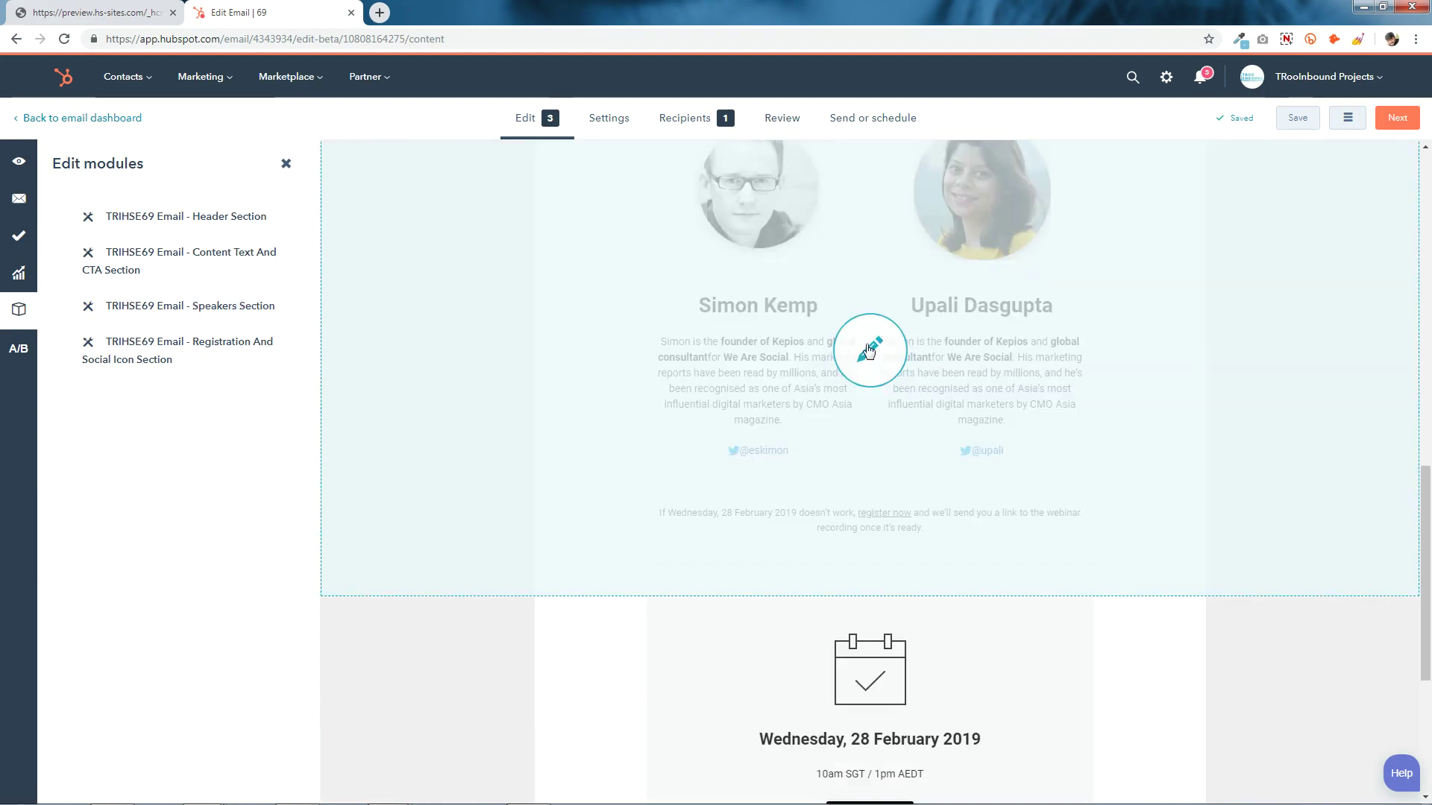
Step: In the Speakers Section's repeat module entry, replace the first speaker's image with the black-and-white portrait of a smiling man in glasses
click(869, 350)
mouse_move(316, 574)
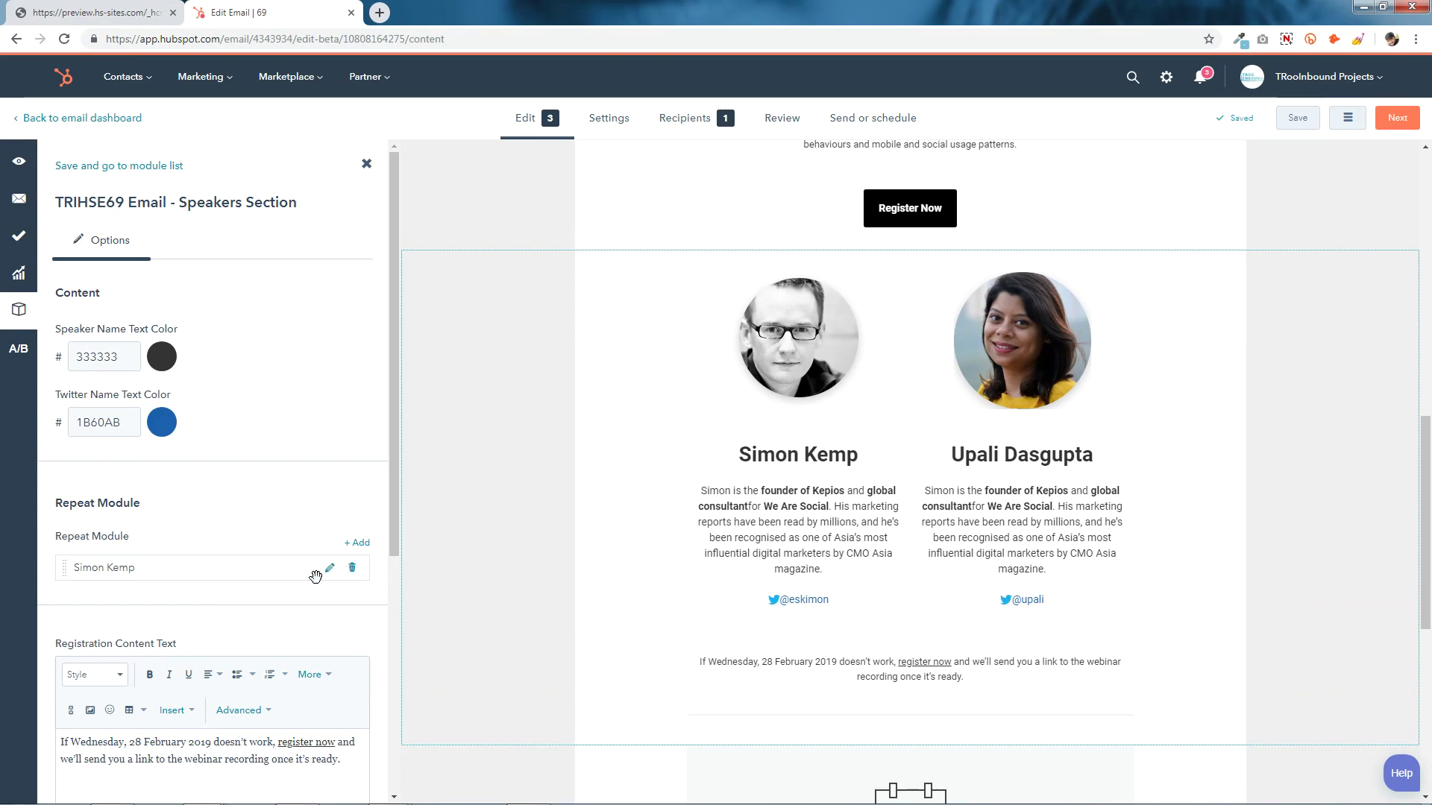
click(329, 570)
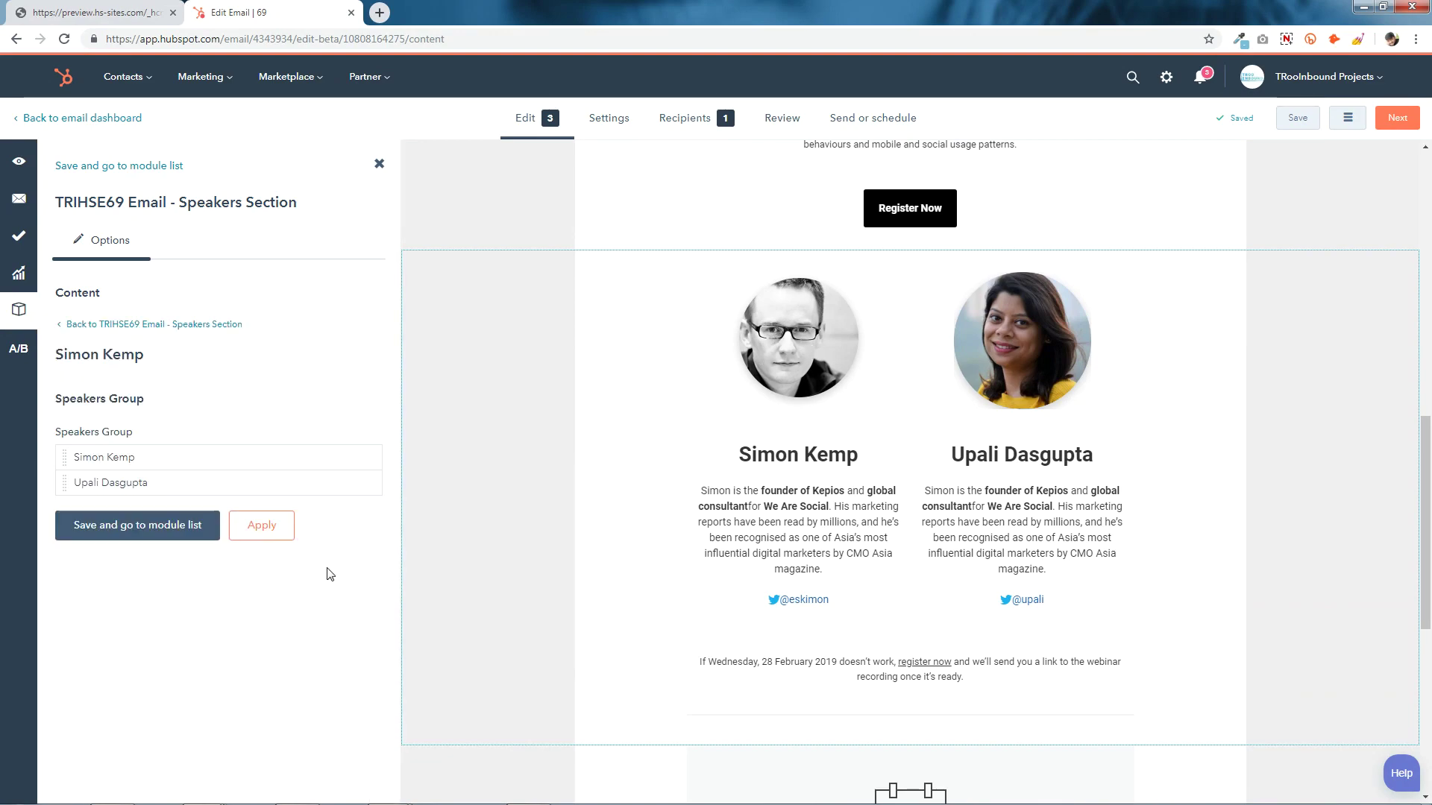
click(361, 458)
click(211, 459)
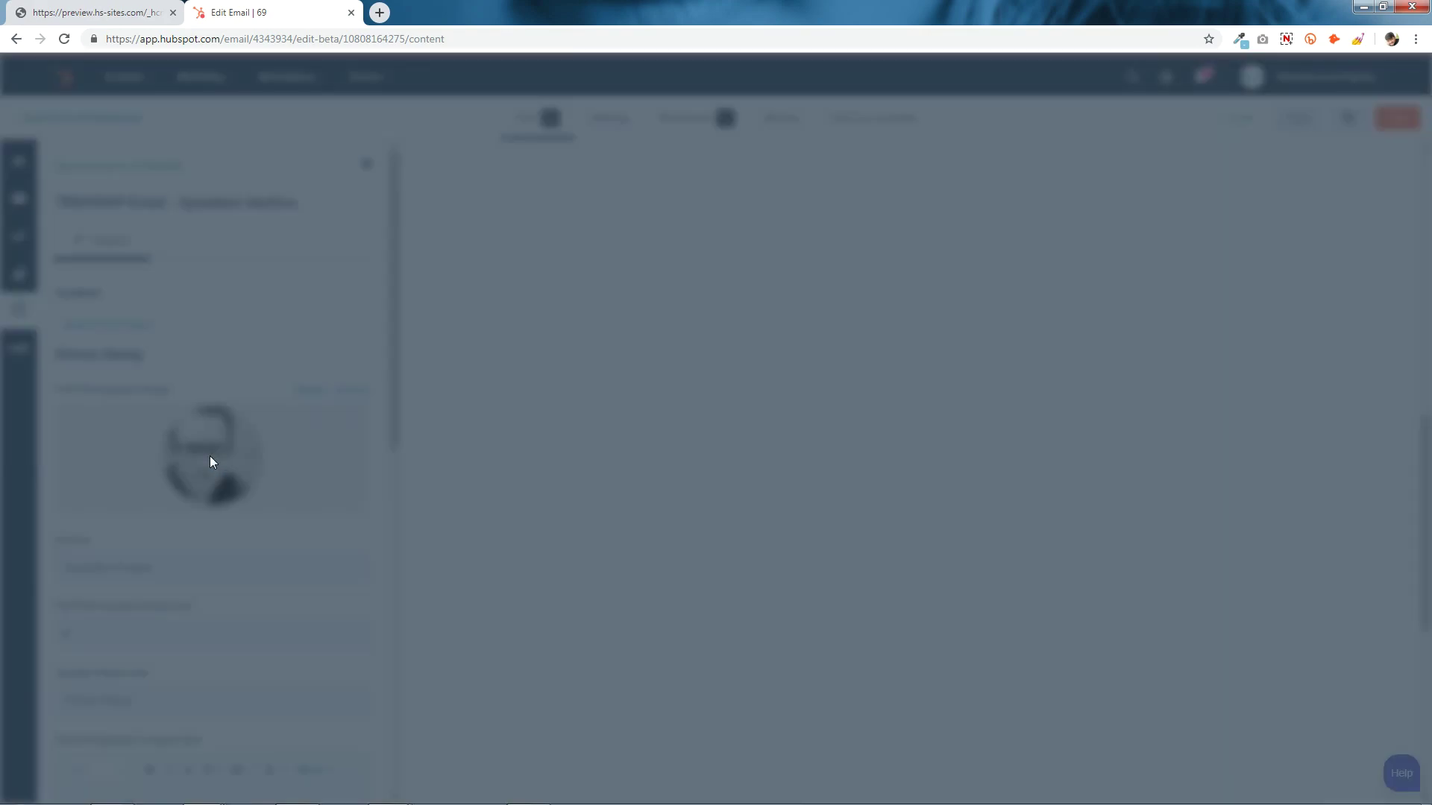
click(1253, 283)
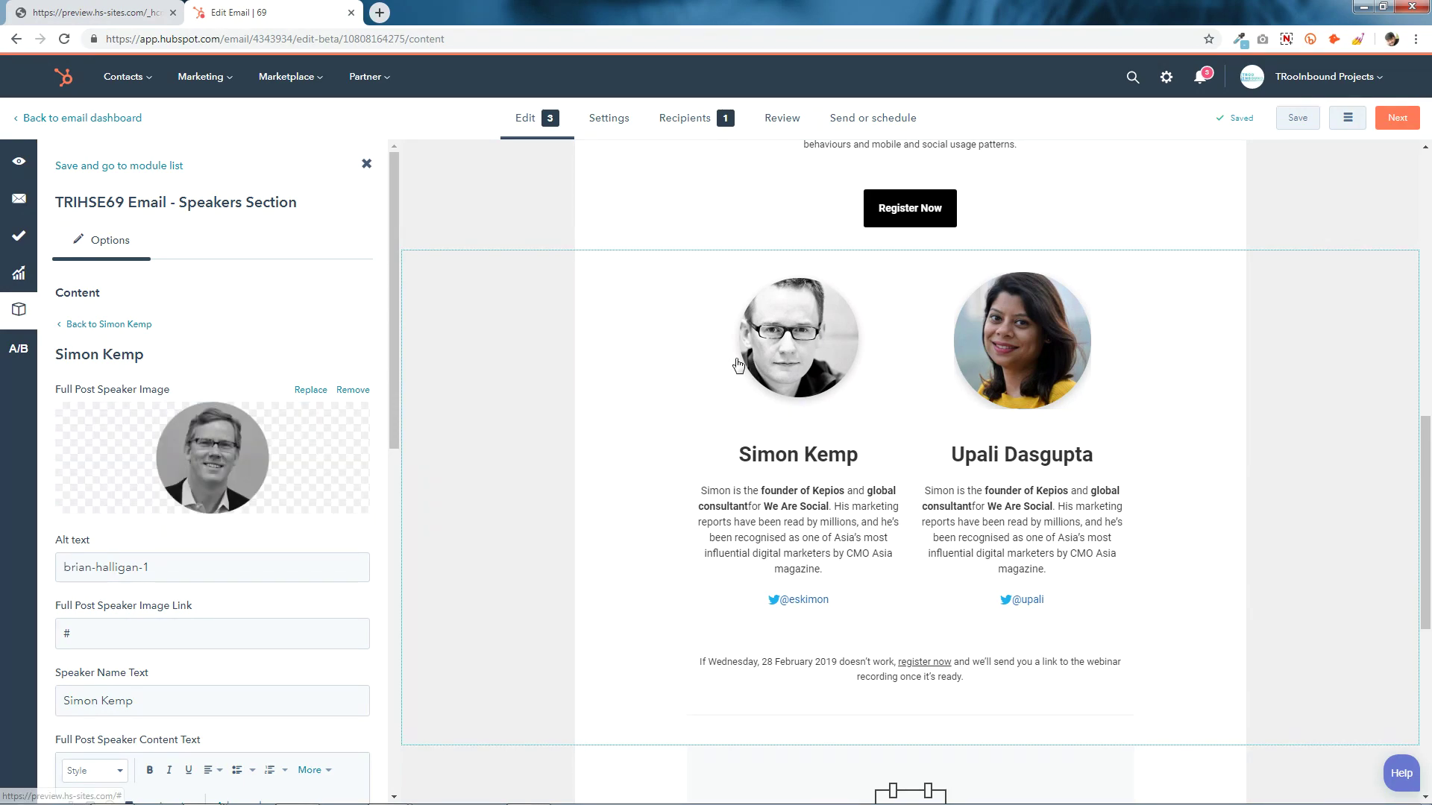
Step: Review the first speaker's image link, Speaker Name Text and Full Post Speaker Content Text fields
scroll(144, 543, down, 2)
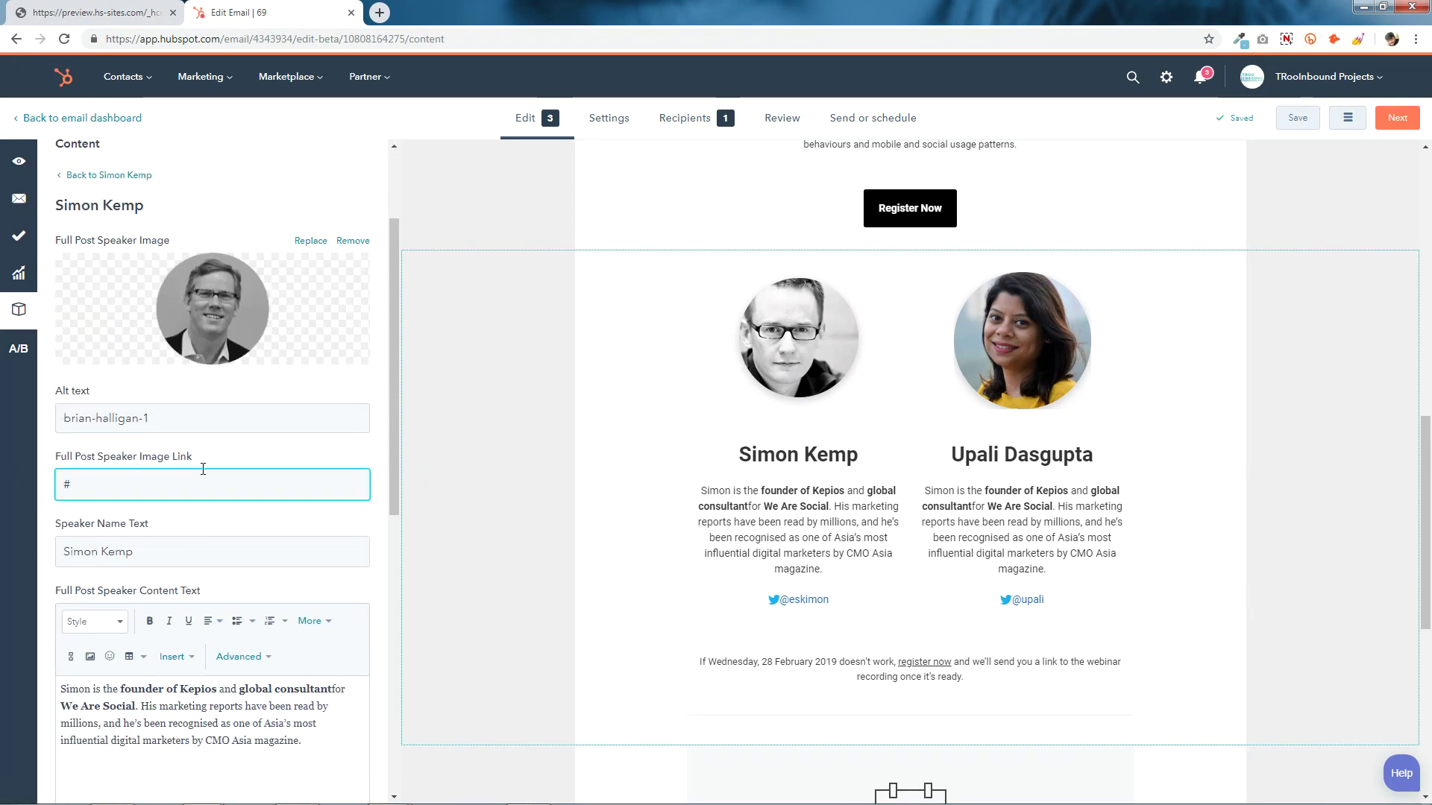
scroll(104, 448, down, 2)
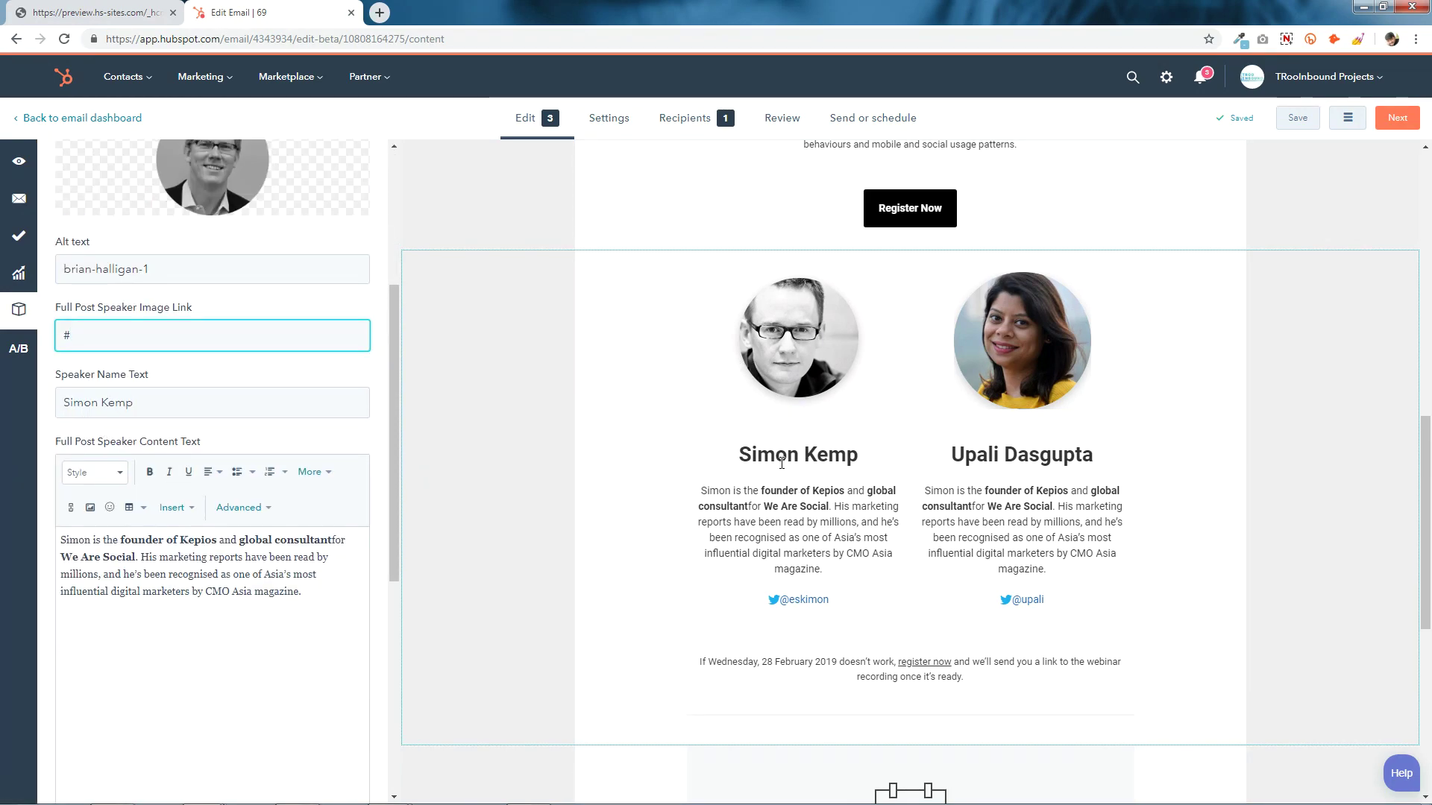
triple_click(115, 396)
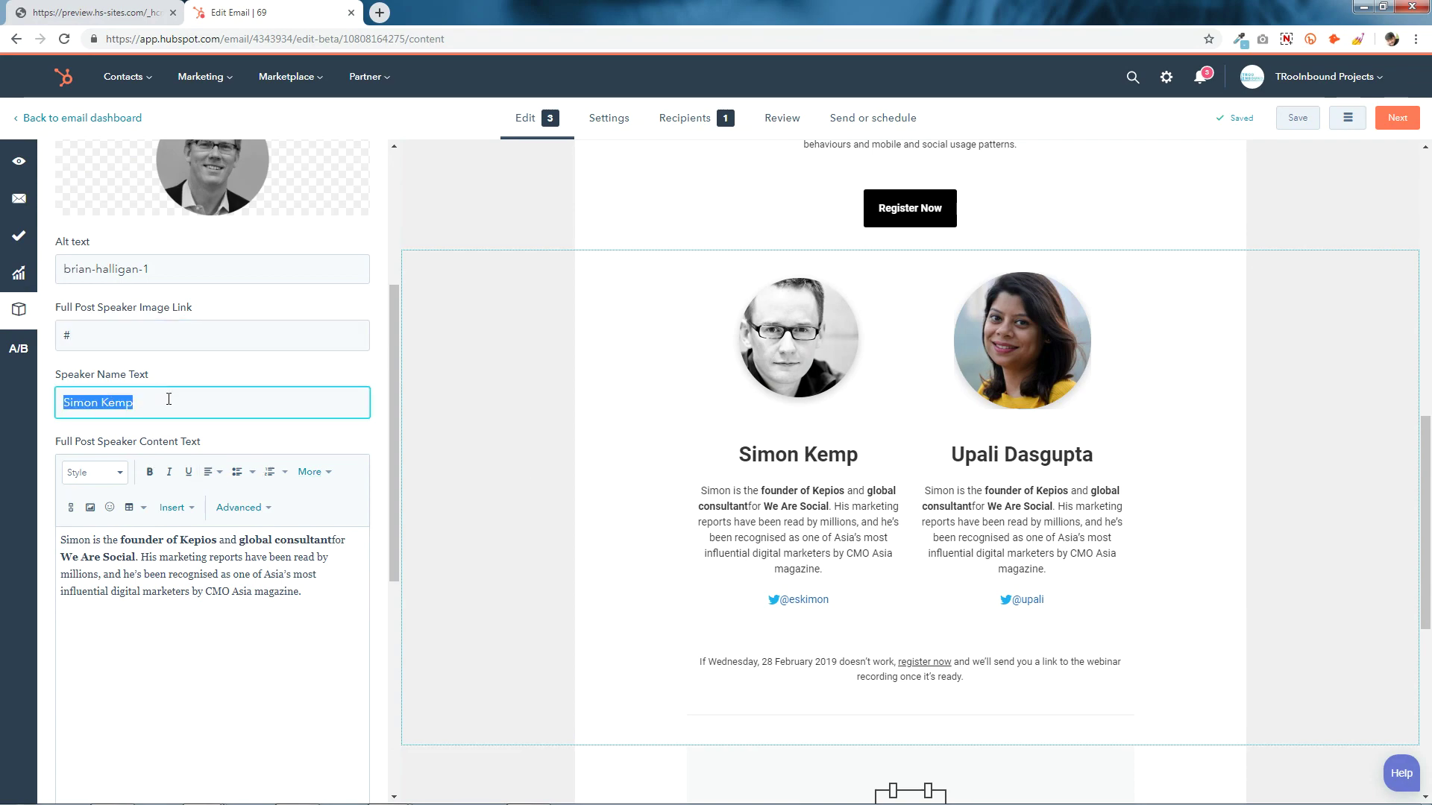
click(209, 646)
scroll(207, 645, down, 3)
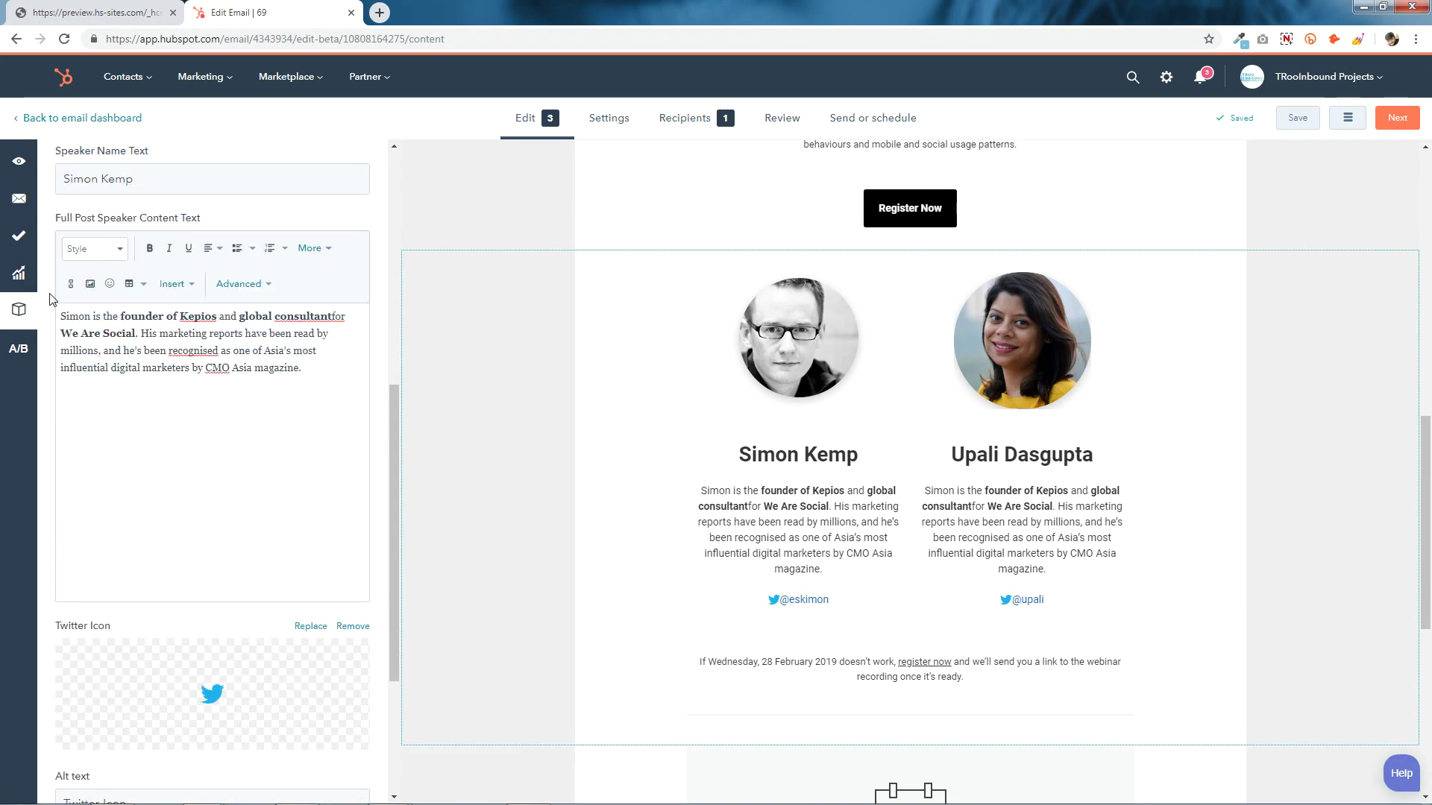
drag(62, 319, 346, 396)
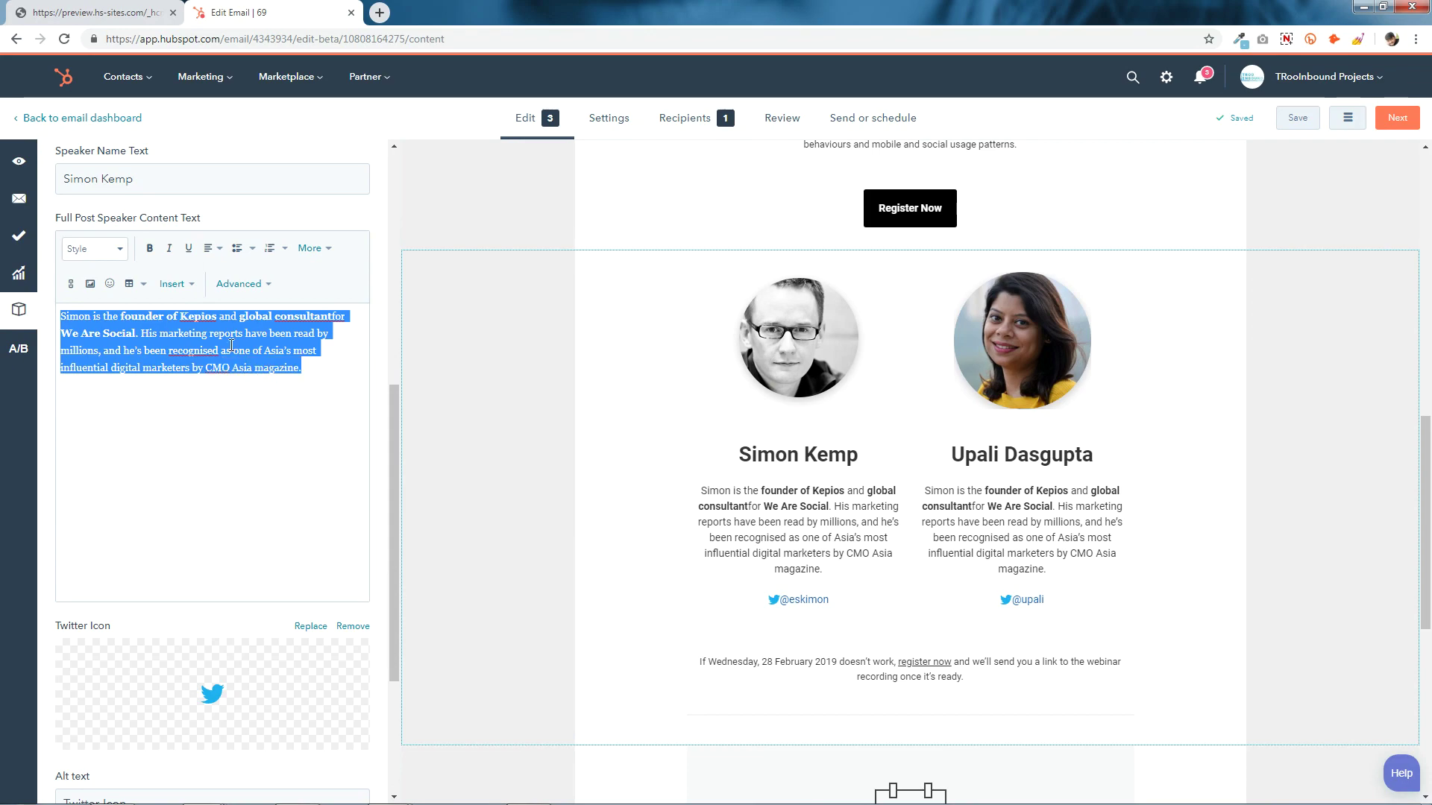
click(224, 448)
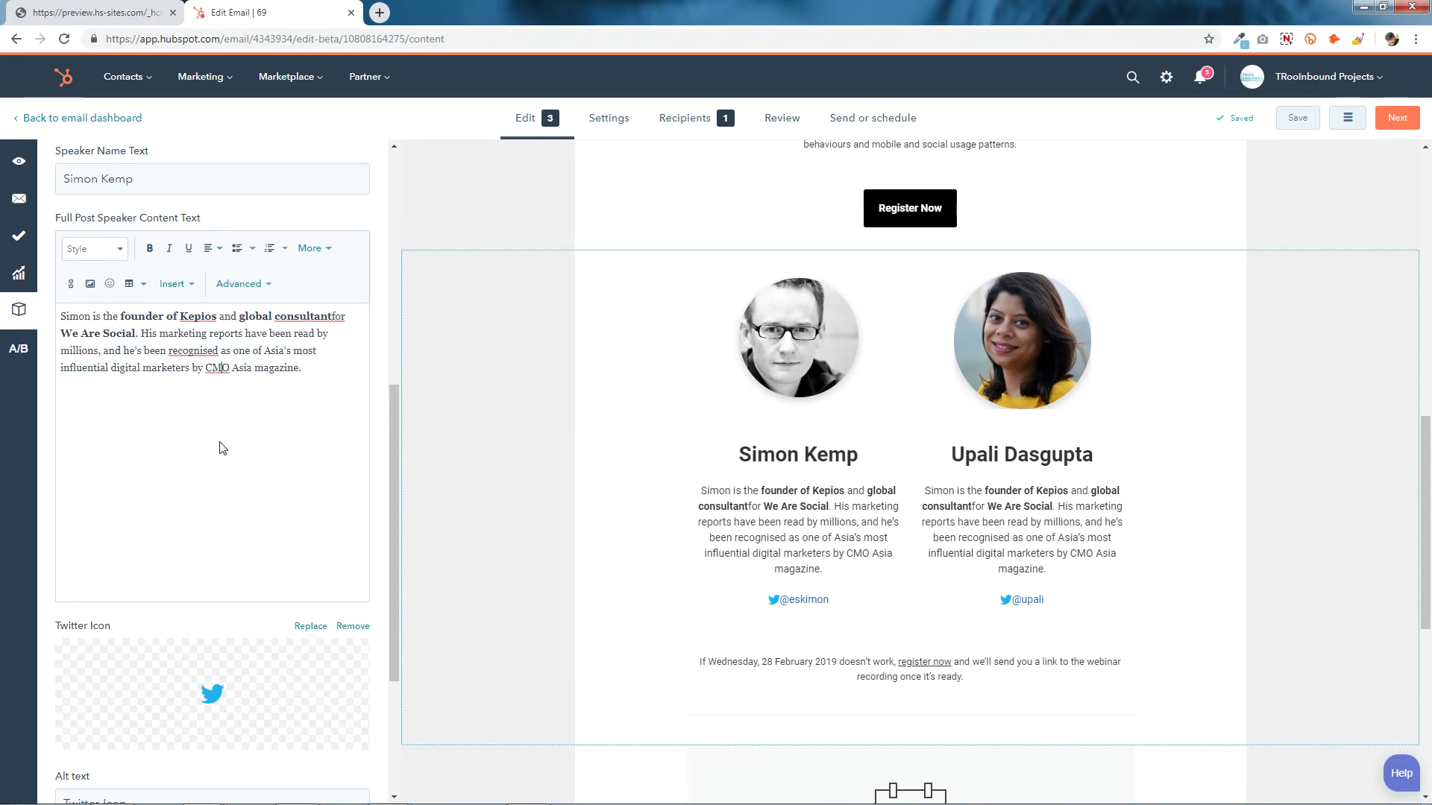
Step: Replace the first speaker's Twitter icon with the dark blue bird image and save the section, returning to the module list
scroll(223, 452, down, 3)
mouse_move(218, 457)
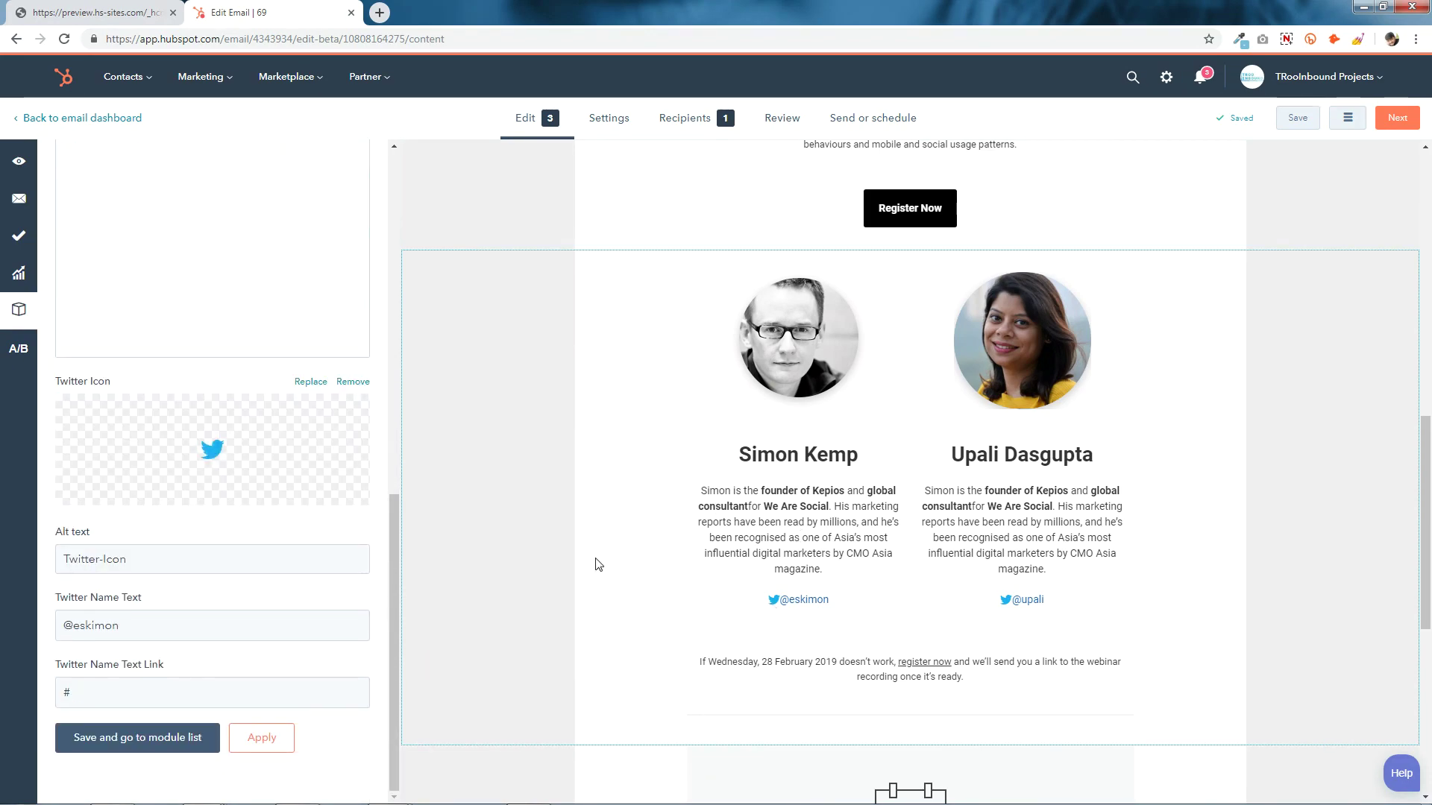
click(214, 459)
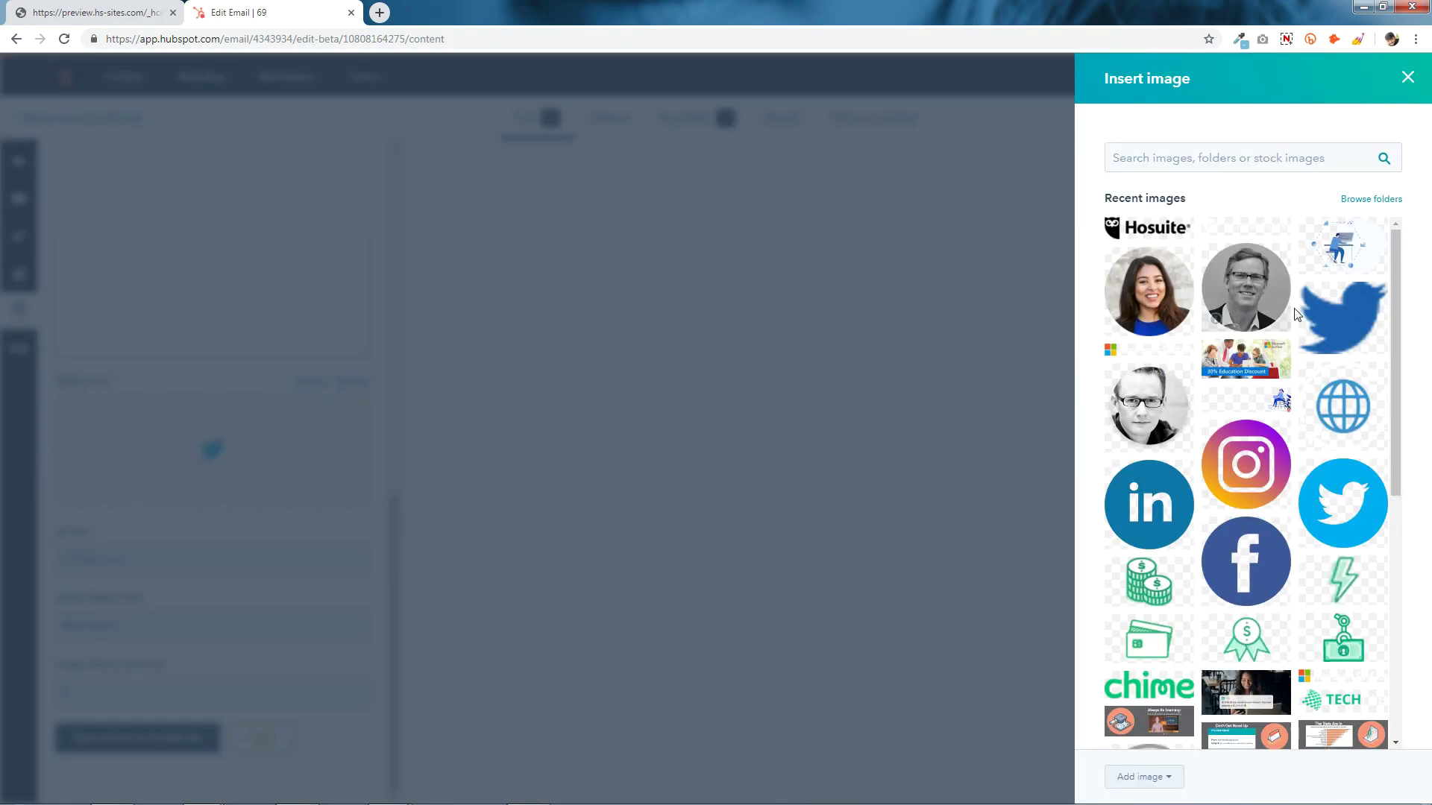
click(1346, 315)
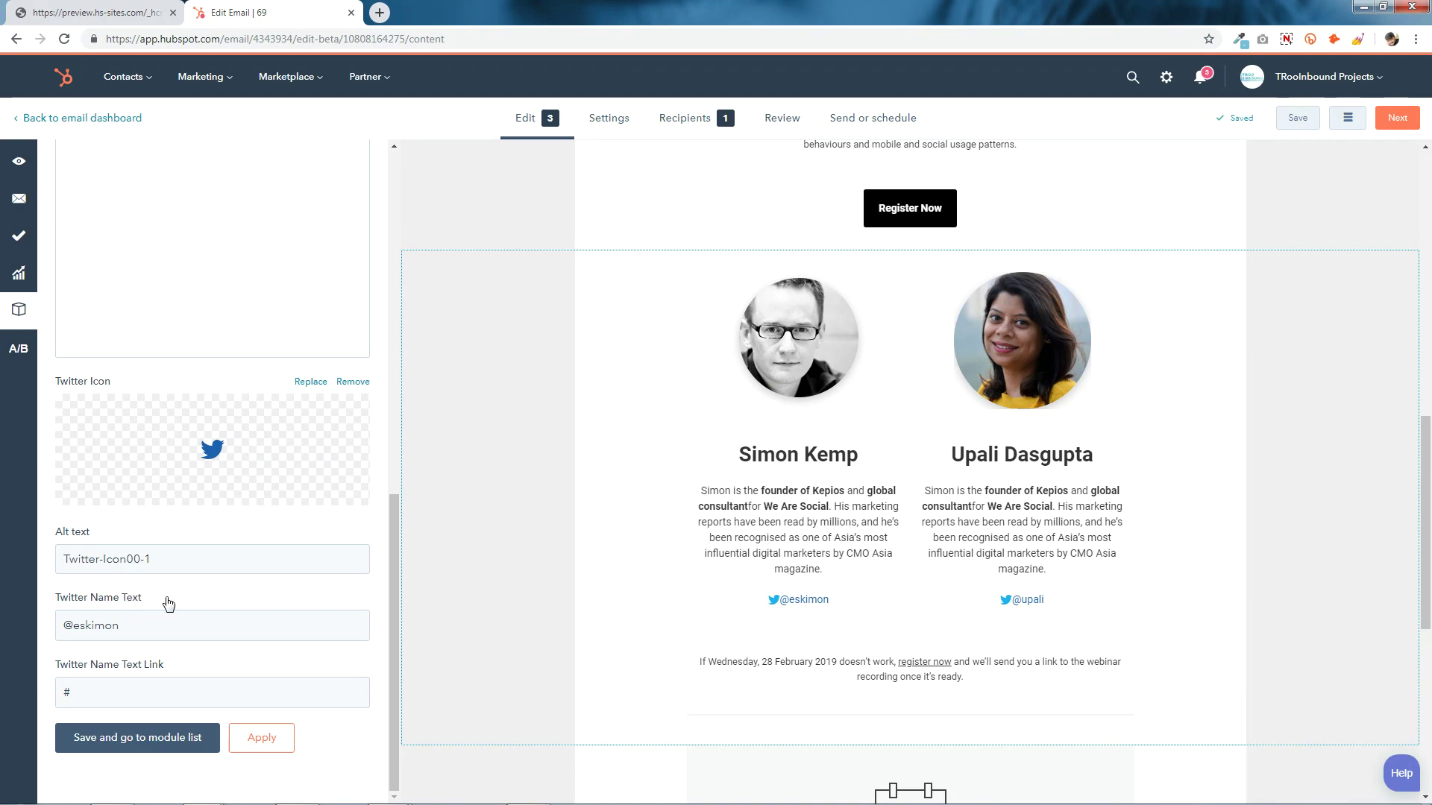
click(167, 622)
triple_click(114, 629)
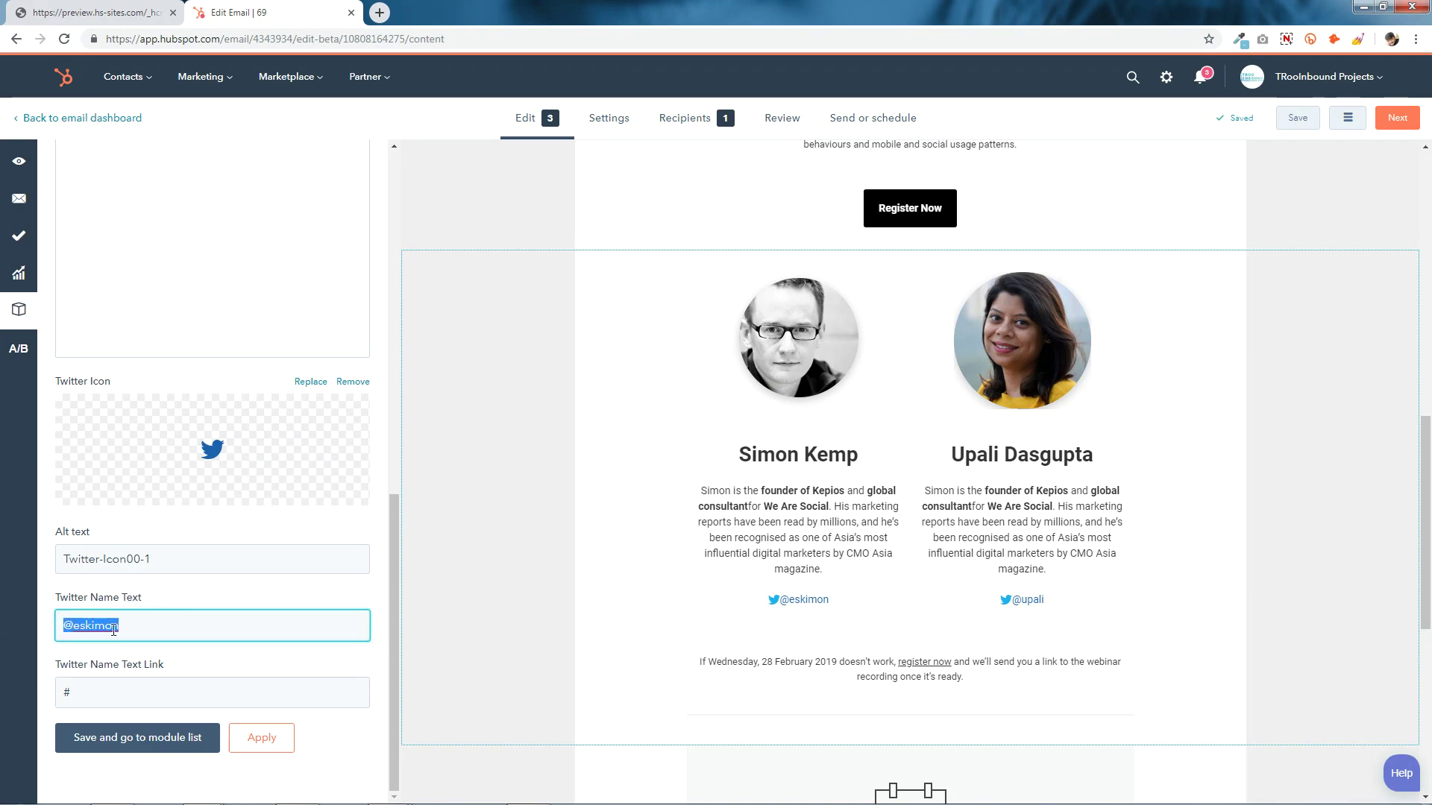
click(150, 634)
click(94, 699)
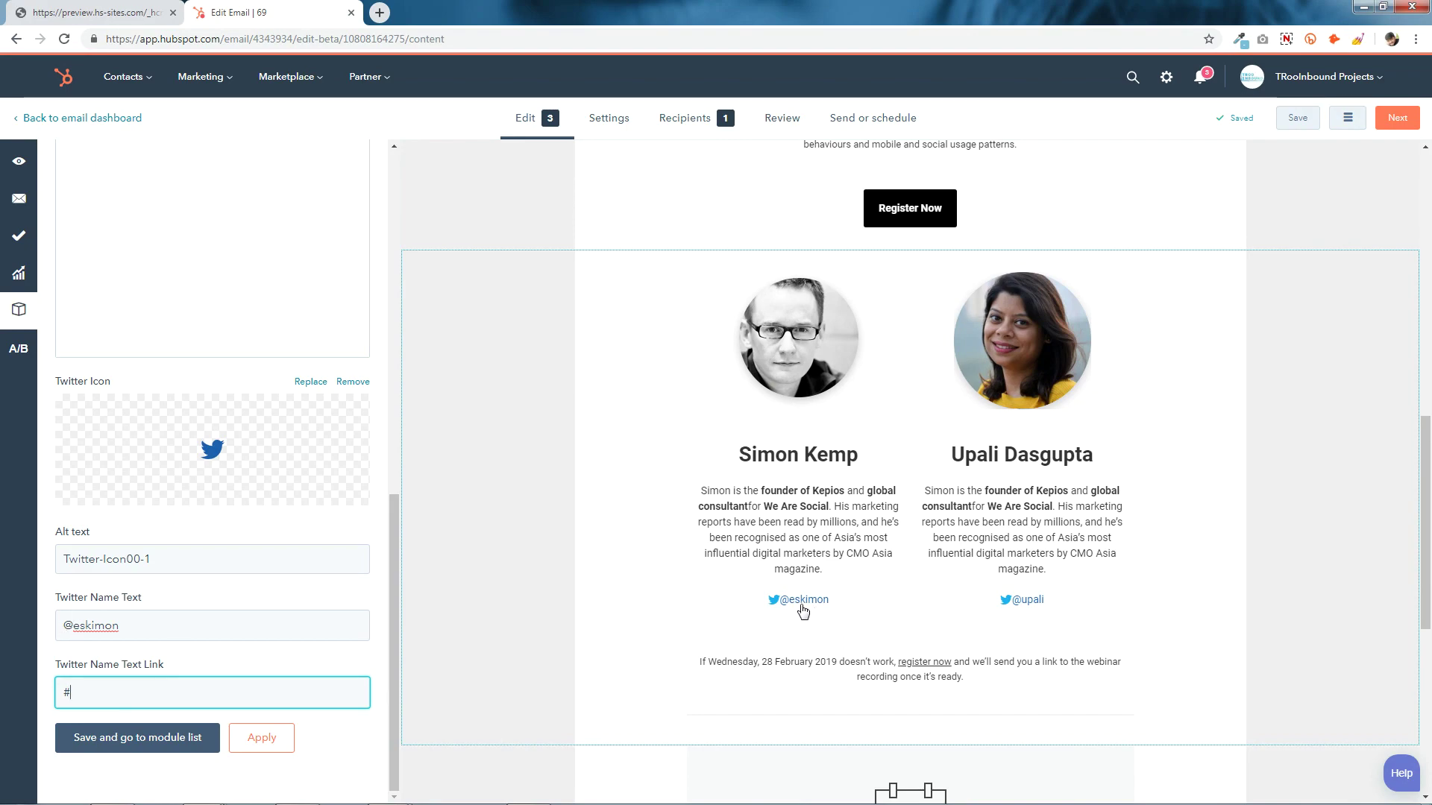
click(170, 744)
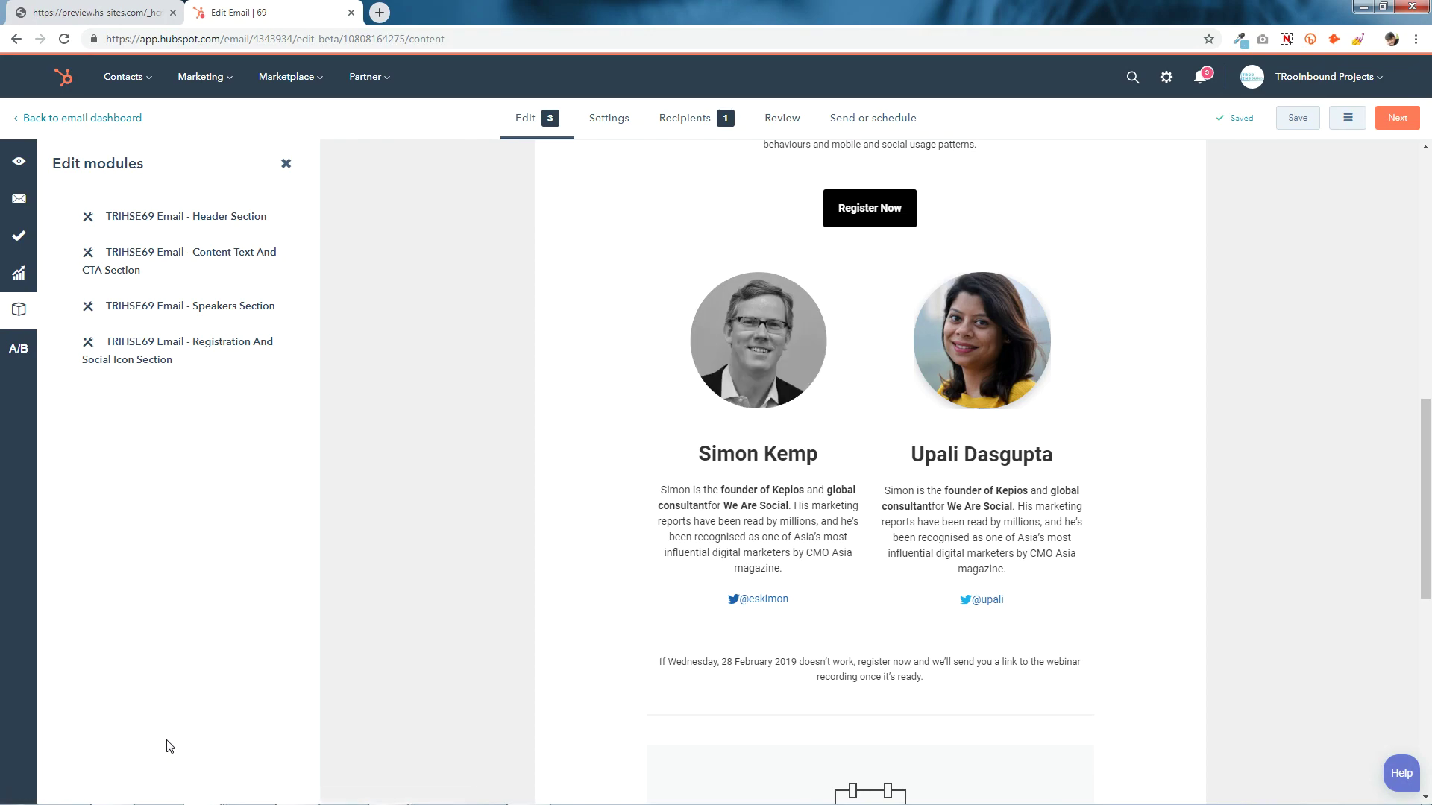
Step: Reopen the Speakers Section's repeat module entry and replace the second speaker's image with the portrait of a smiling woman in a blue top
click(853, 464)
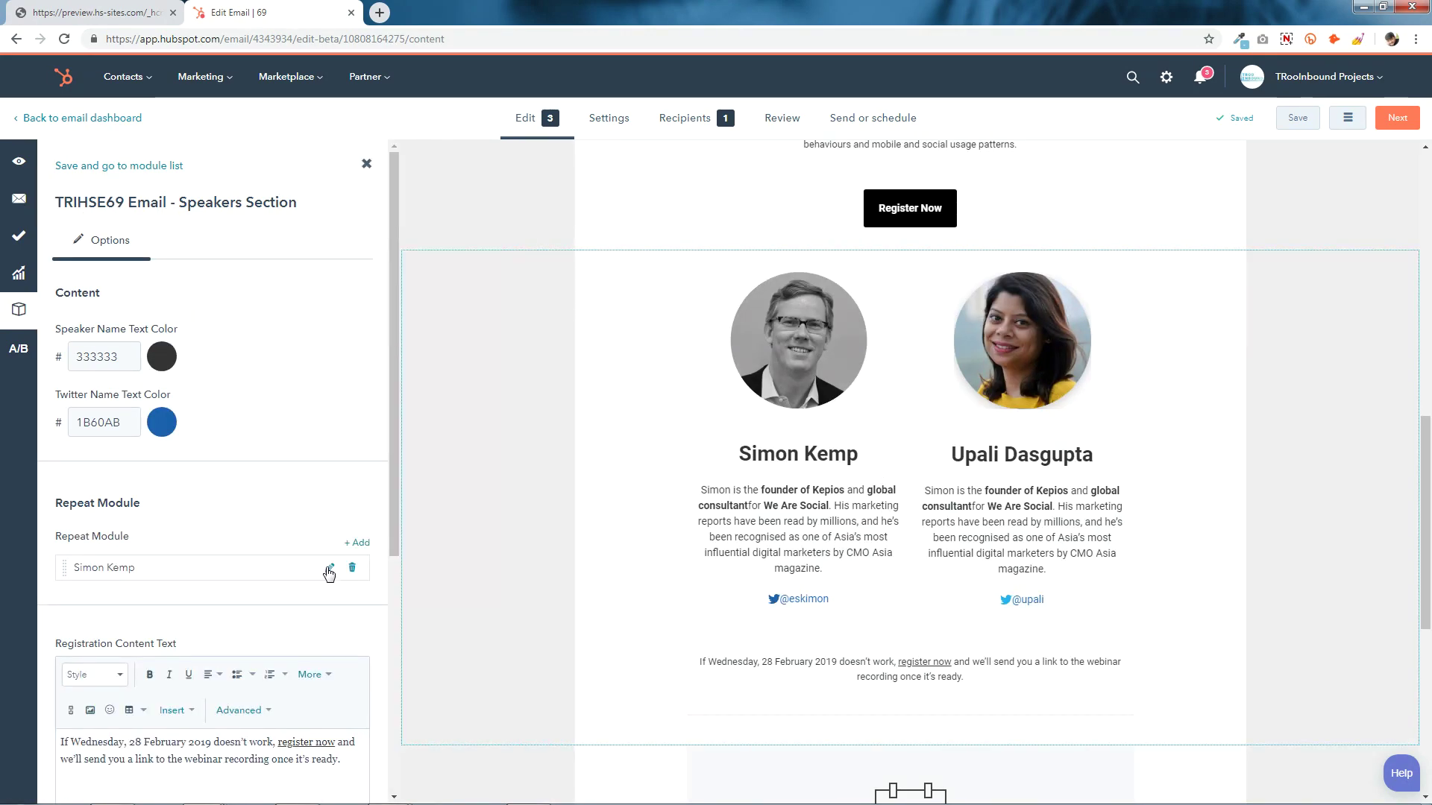
click(330, 570)
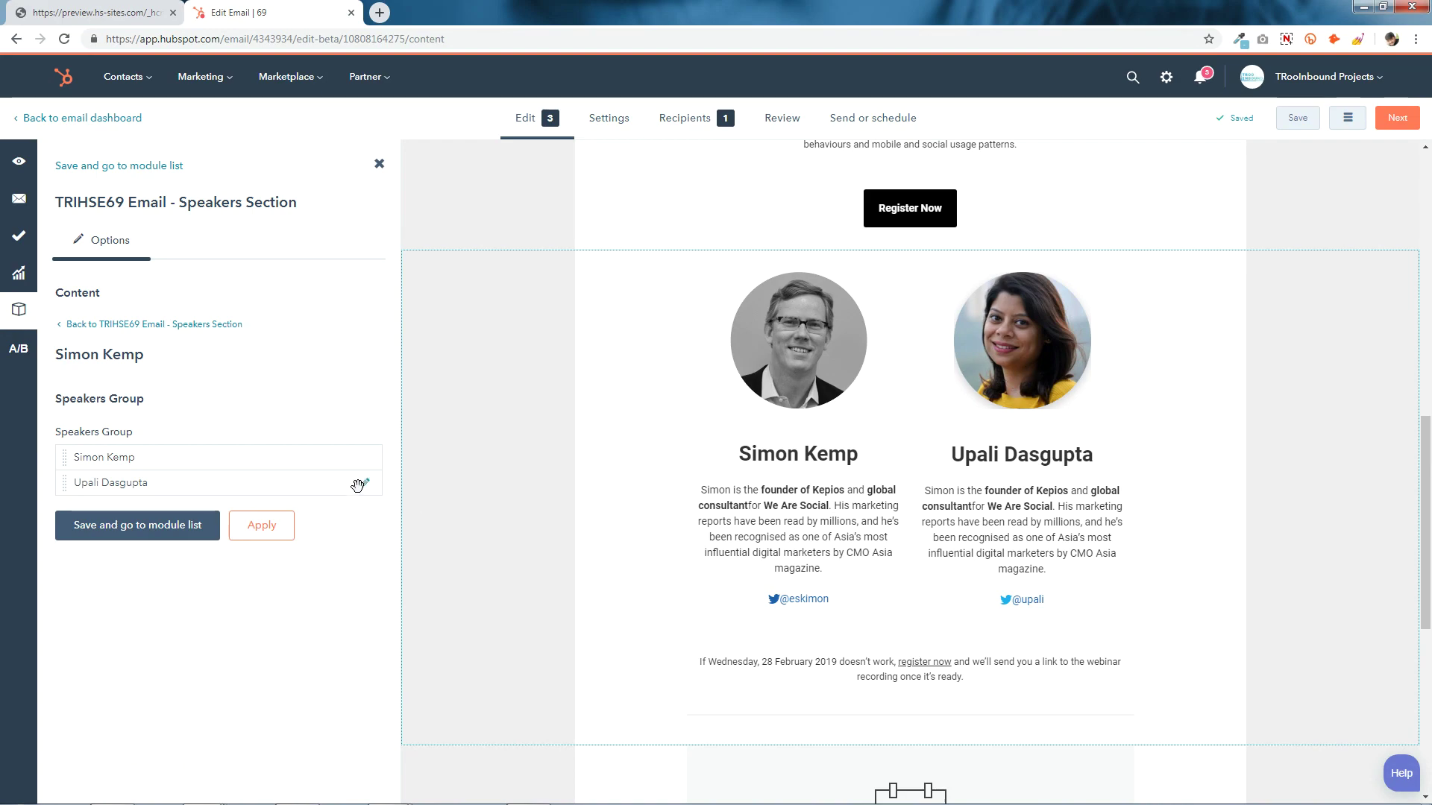
click(366, 486)
click(216, 467)
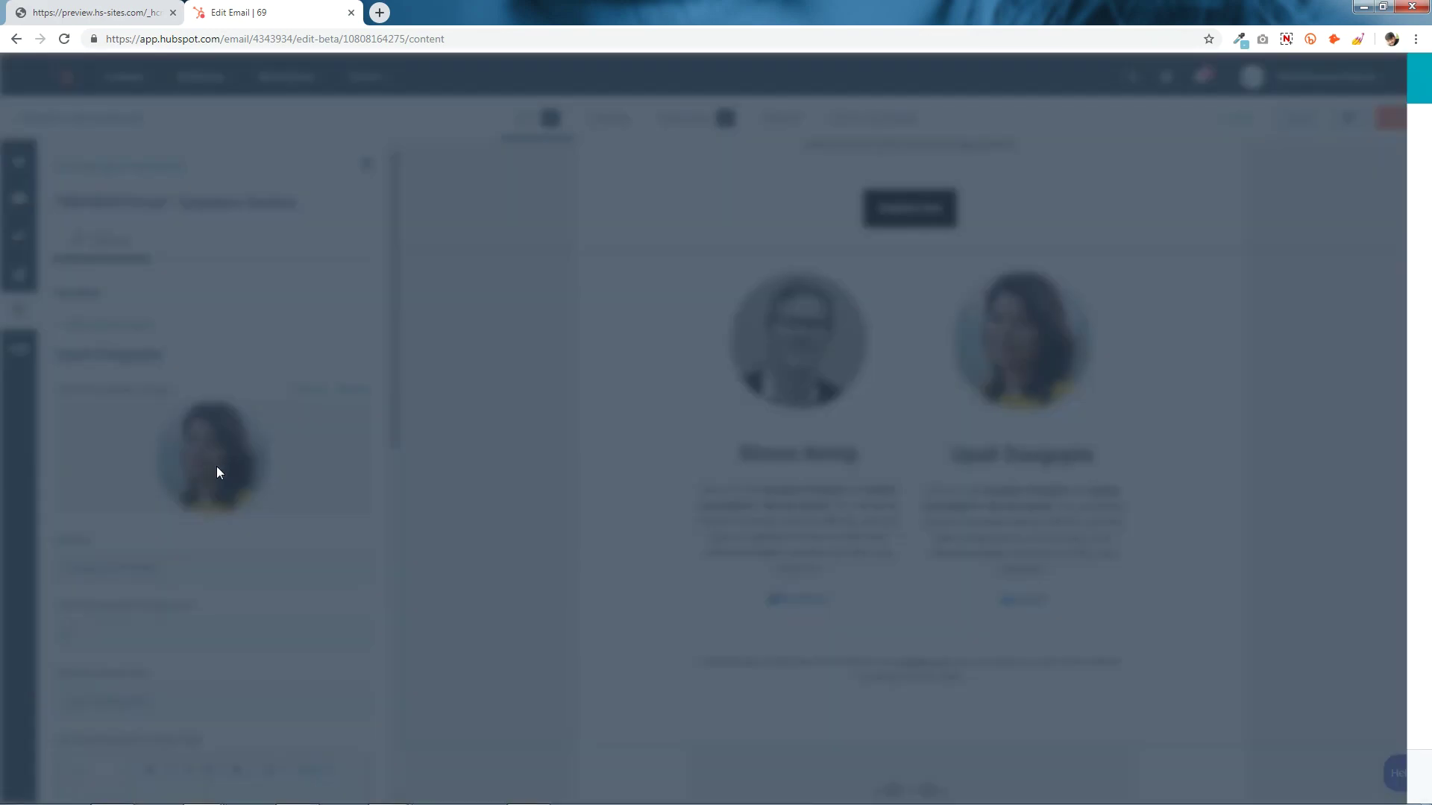
click(1153, 287)
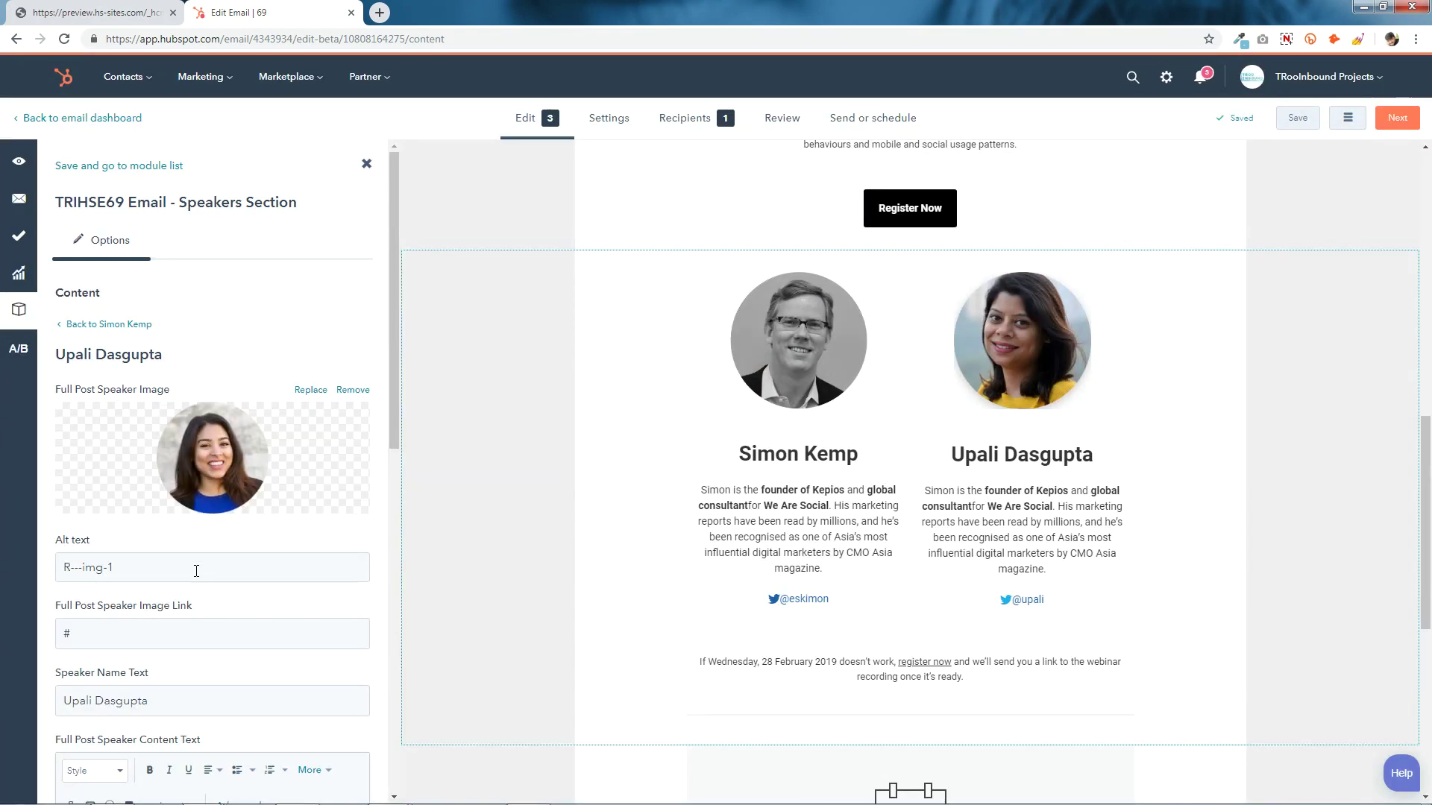
Step: Review the second speaker's image link, Speaker Name Text and Full Post Speaker Content Text fields
scroll(196, 576, down, 2)
click(91, 482)
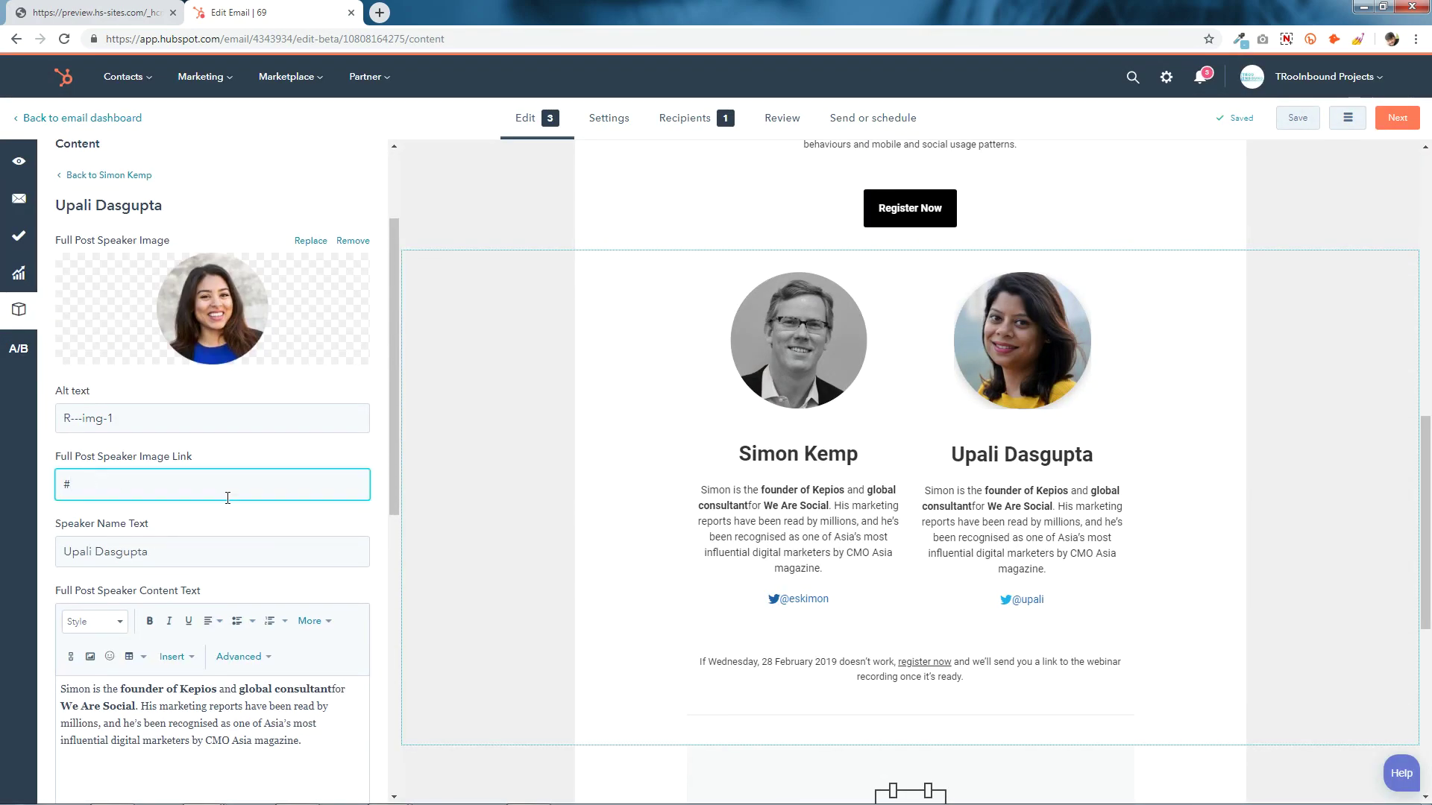
click(206, 548)
key(ctrl+a)
click(196, 560)
scroll(196, 560, down, 2)
drag(61, 540, 350, 620)
click(342, 619)
Step: Replace the second speaker's Twitter icon with the dark blue bird image, apply it and save the section, returning to the module list
scroll(215, 494, down, 6)
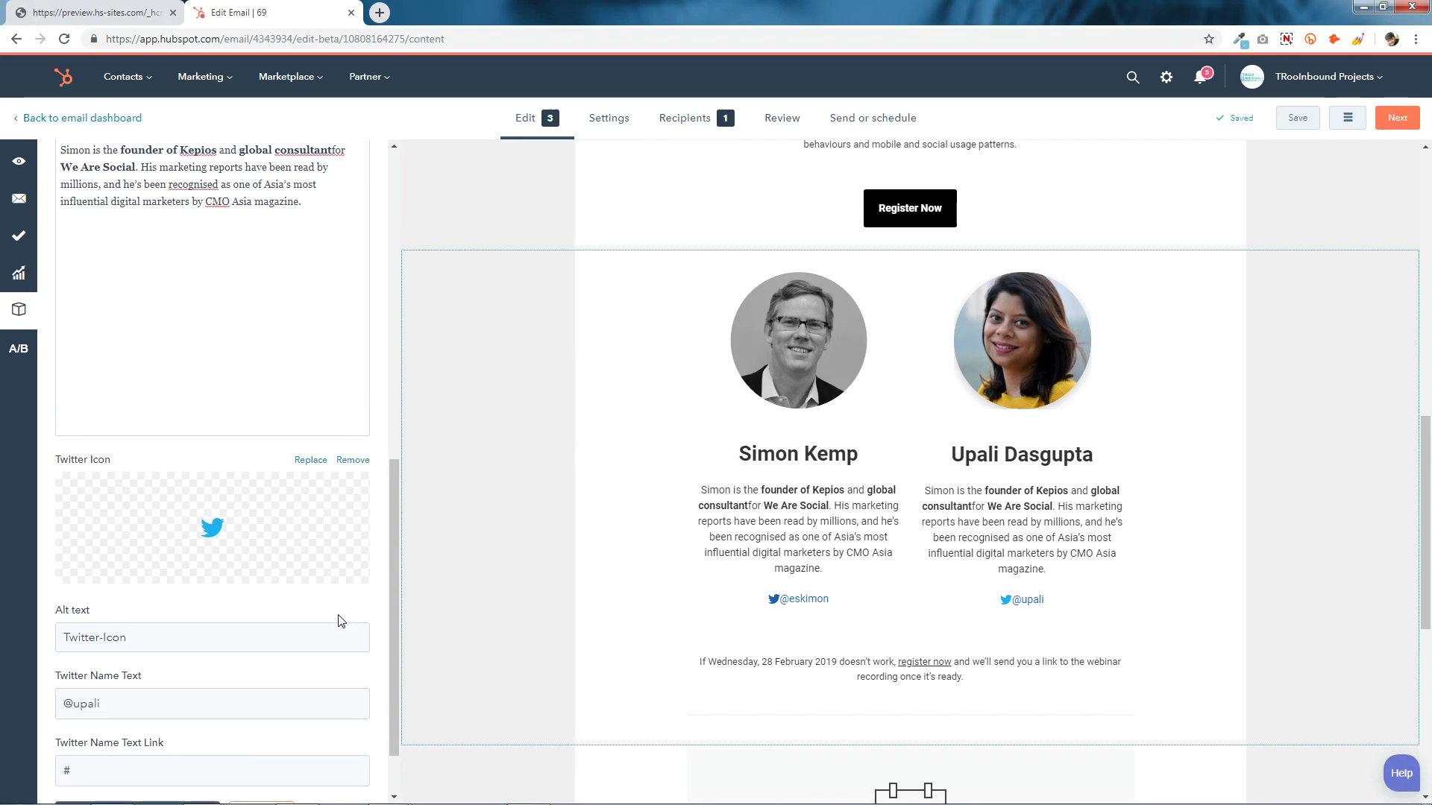
click(215, 493)
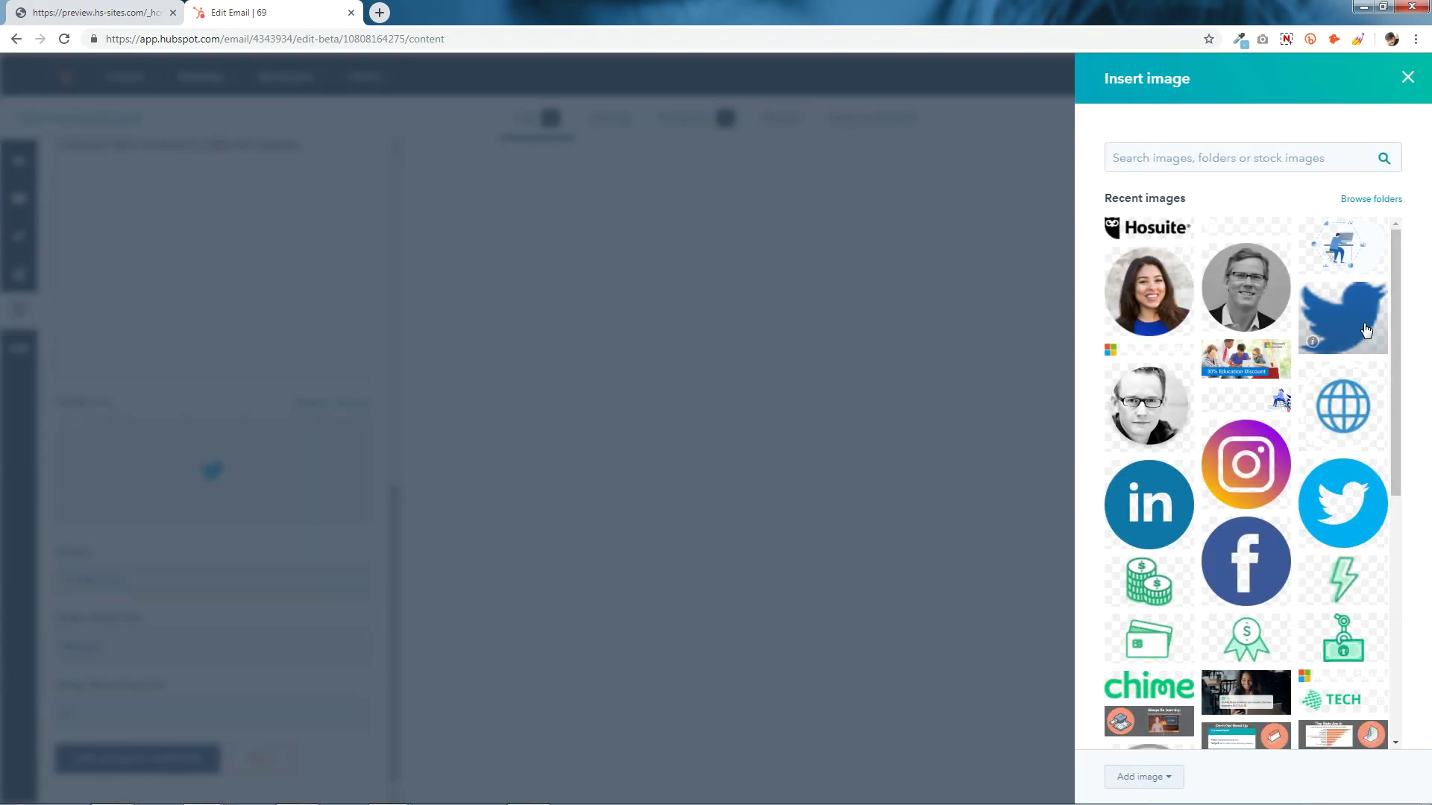
click(1354, 325)
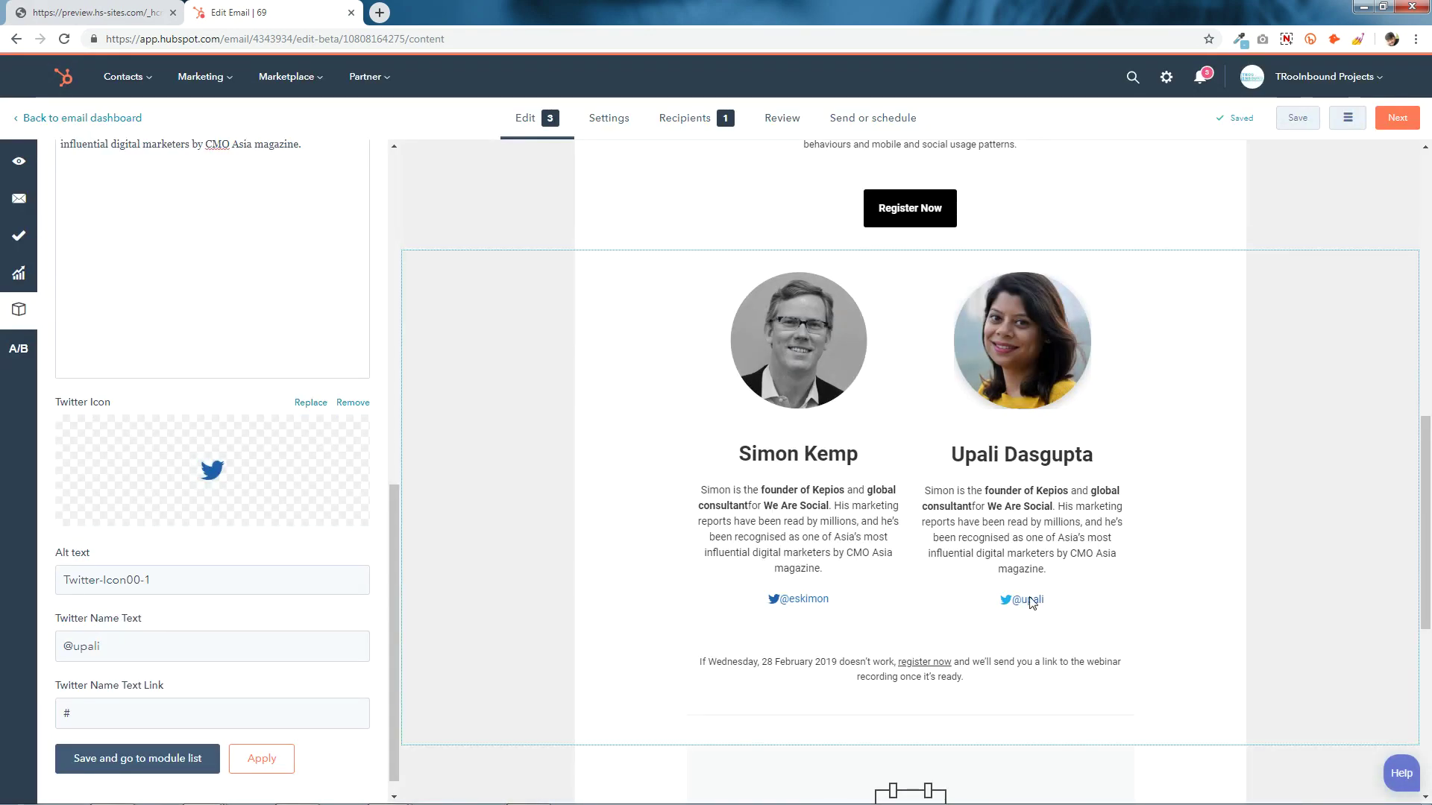
scroll(144, 607, down, 1)
click(60, 621)
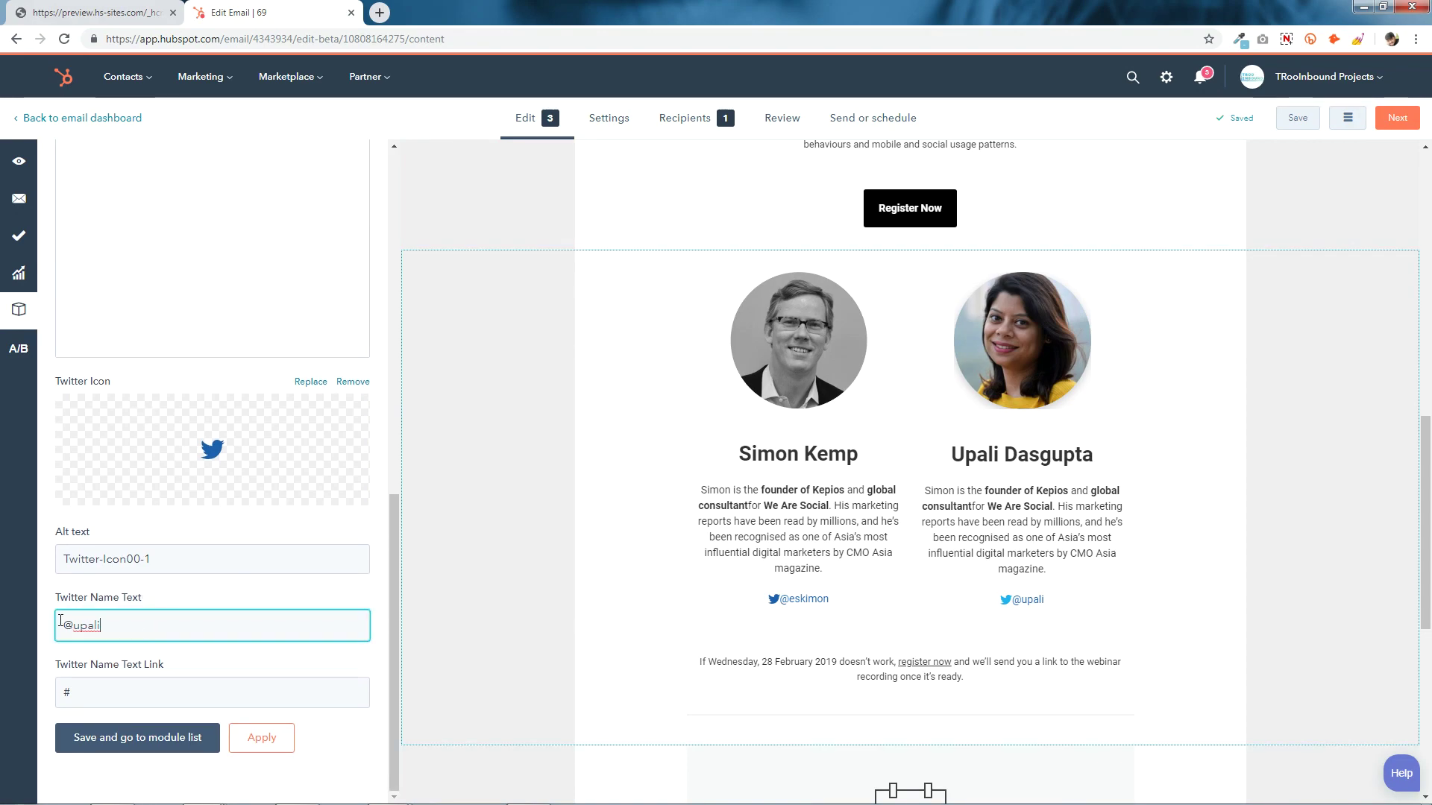
click(123, 627)
click(86, 692)
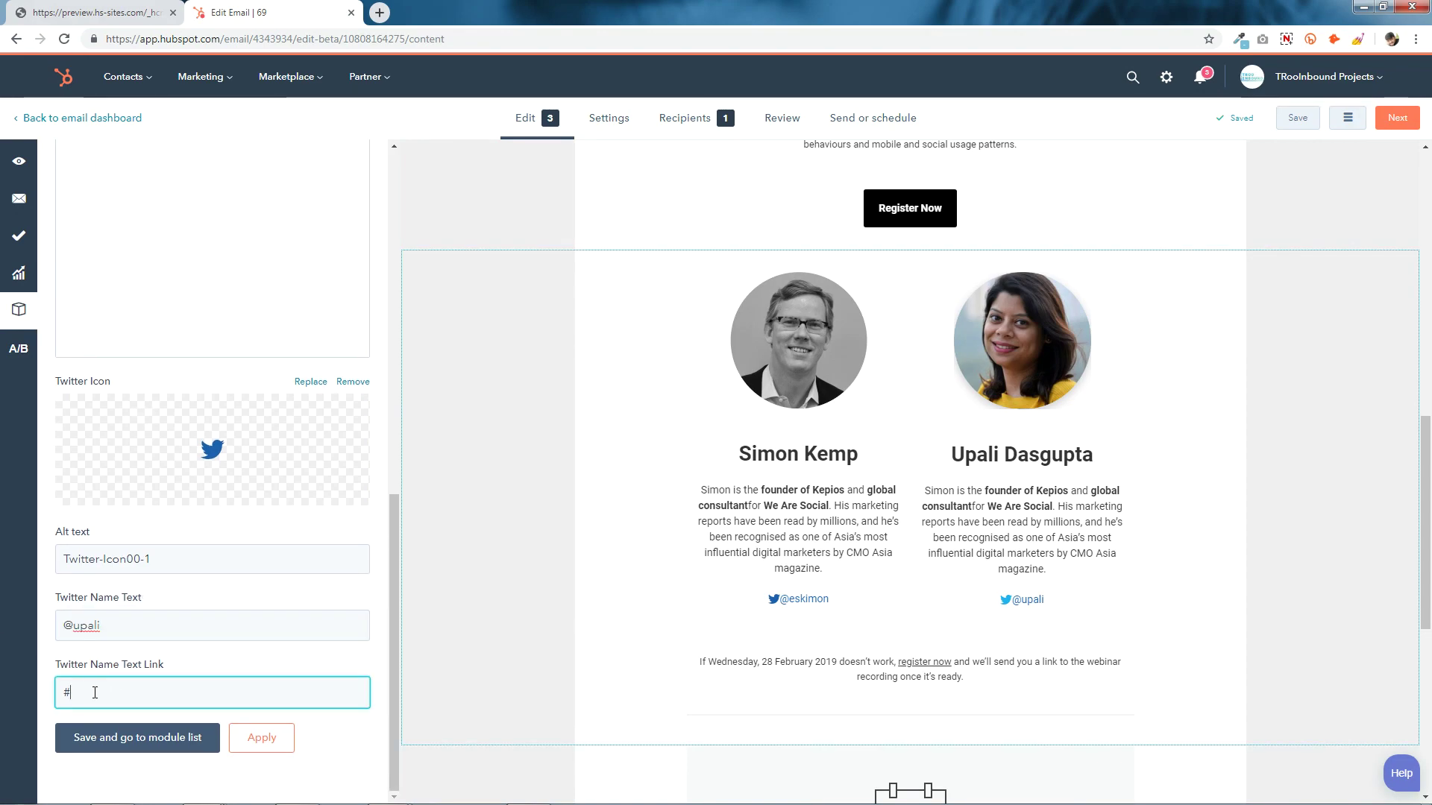
click(257, 742)
click(222, 742)
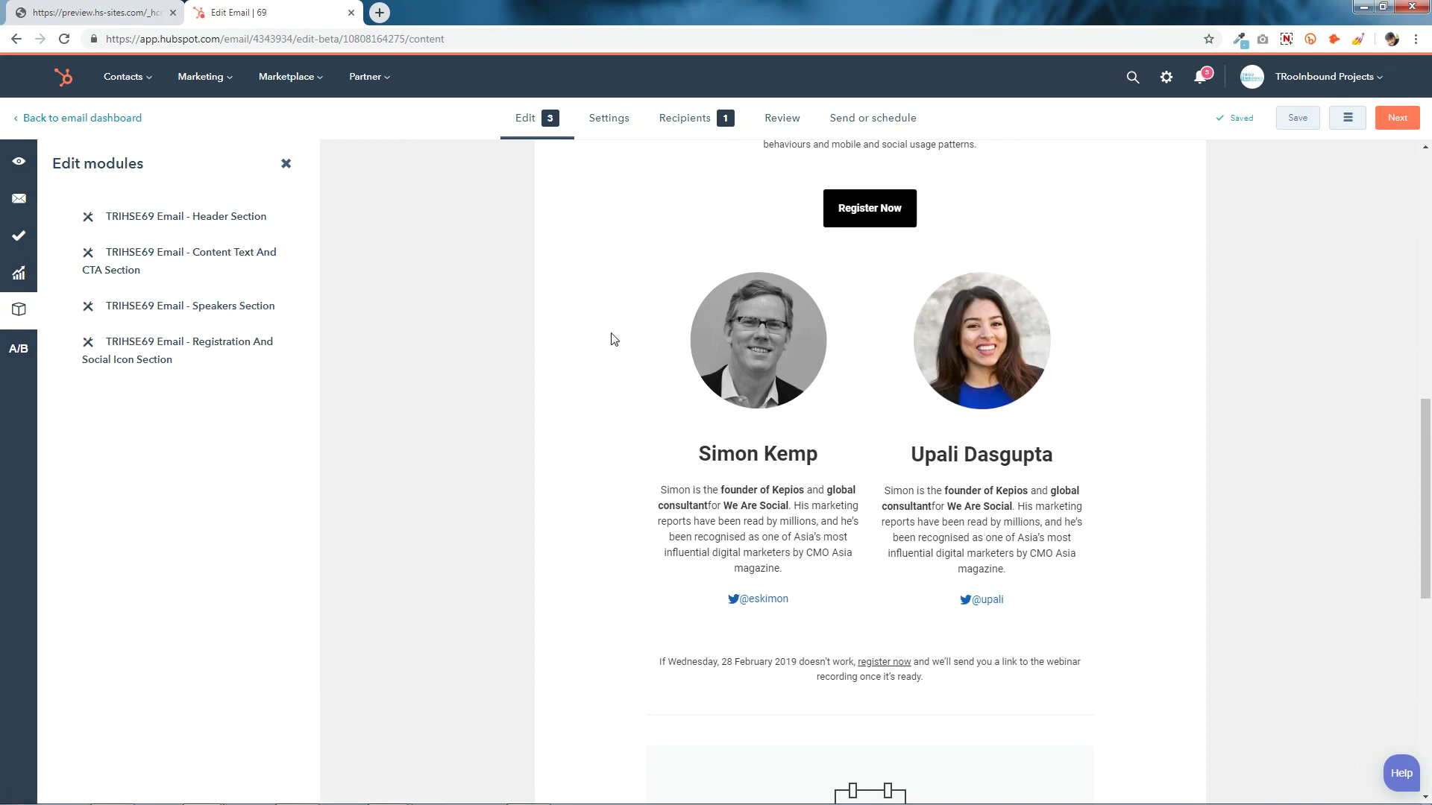
Step: Reopen the Speakers Section and review its Registration Content Text against the email preview
click(890, 501)
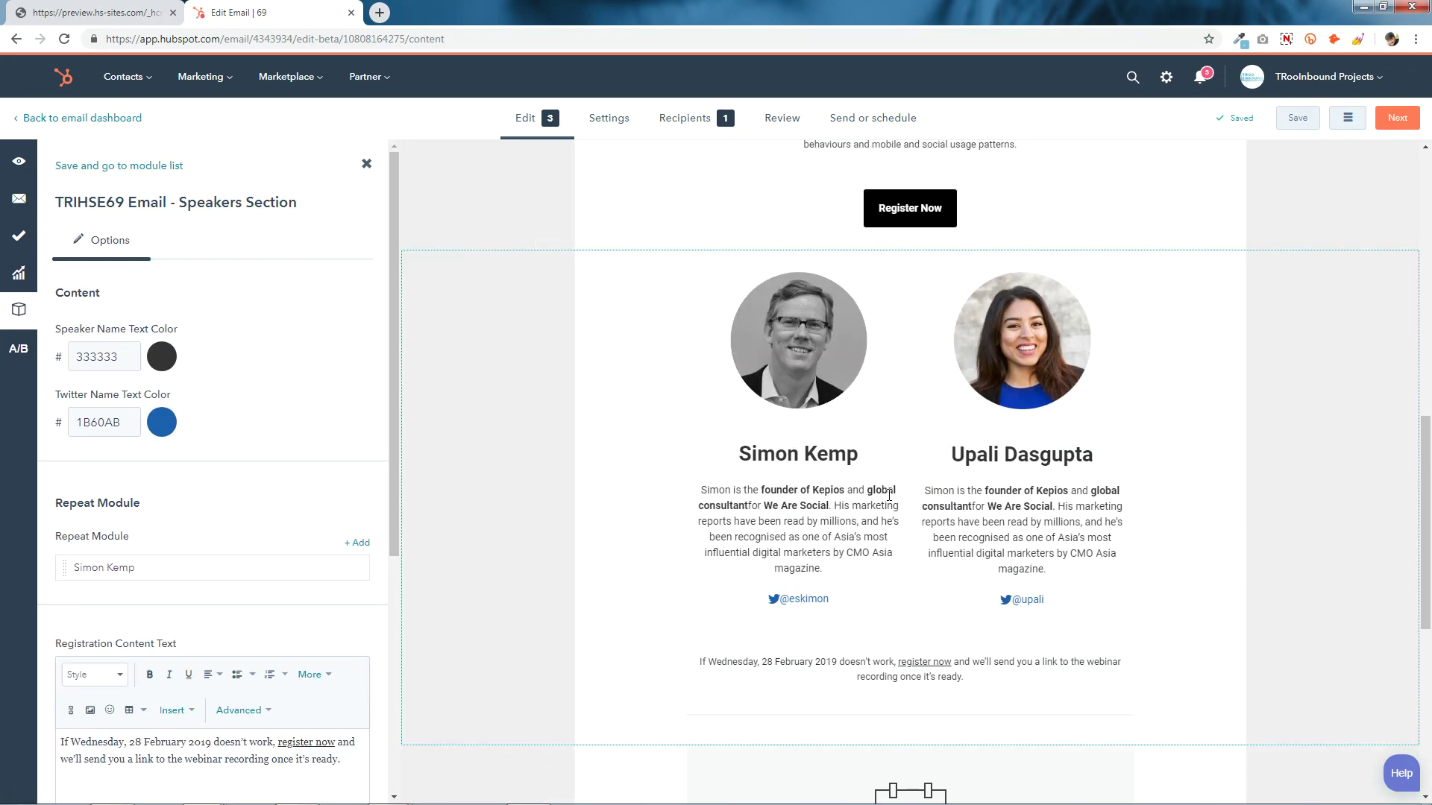
scroll(888, 500, down, 4)
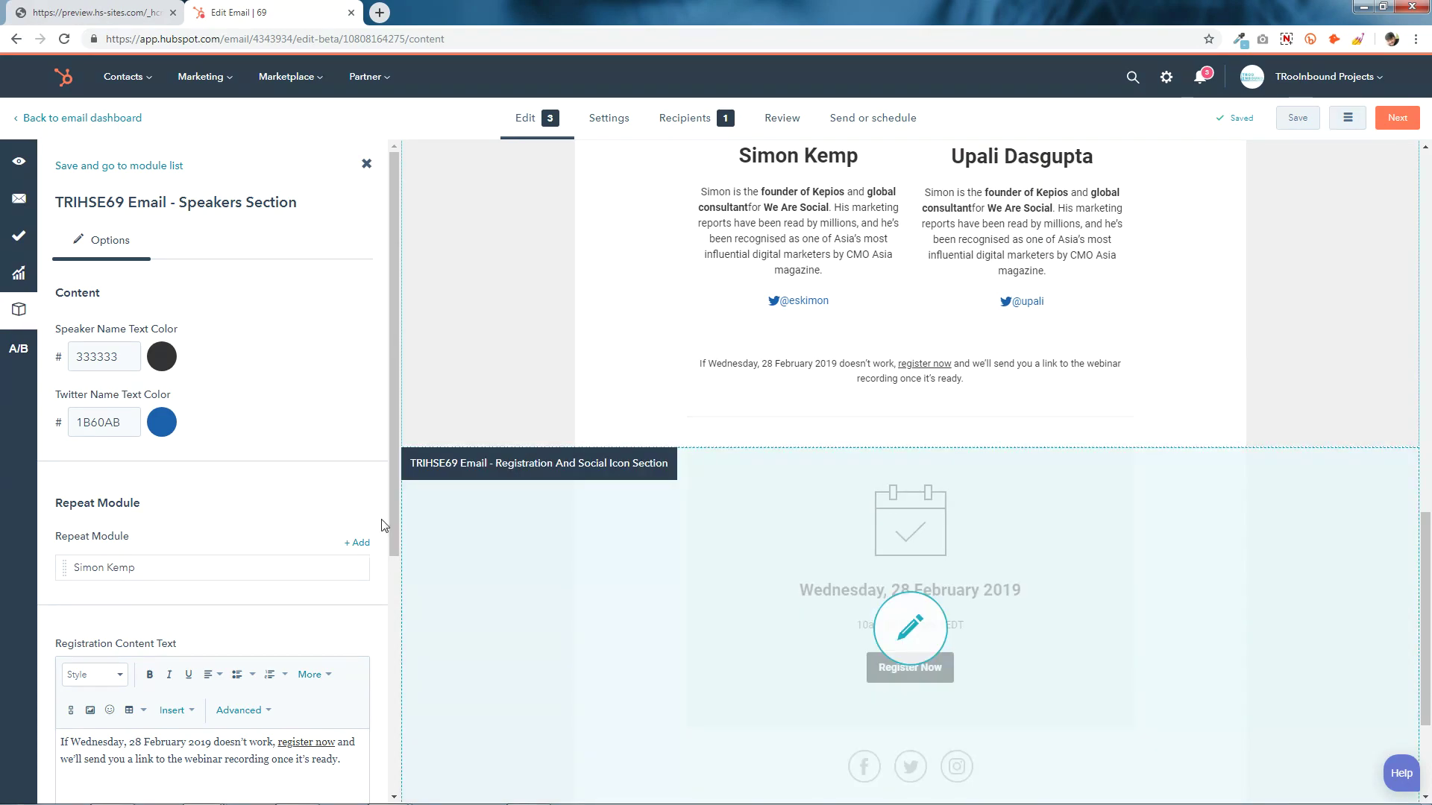
scroll(242, 511, down, 5)
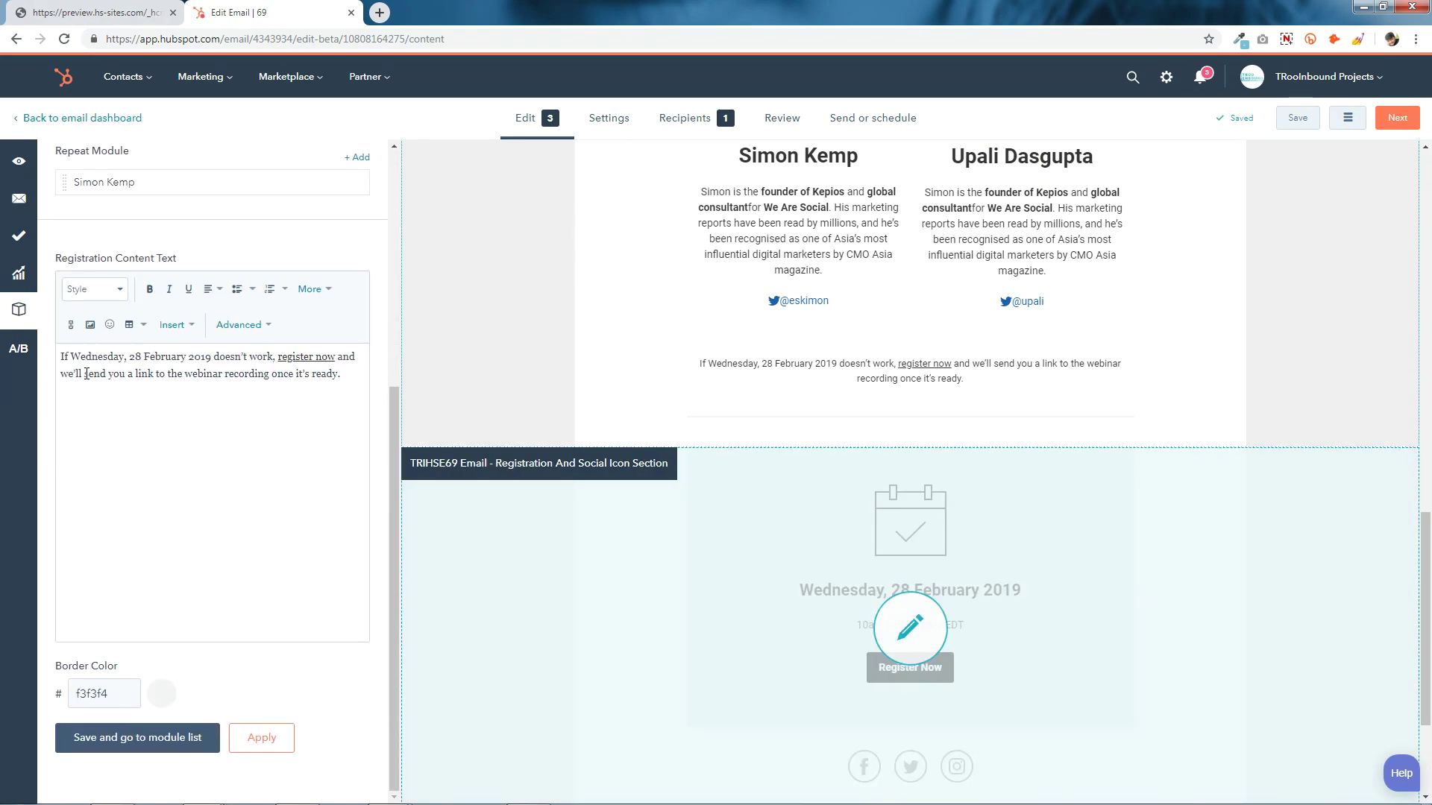
drag(63, 362, 377, 400)
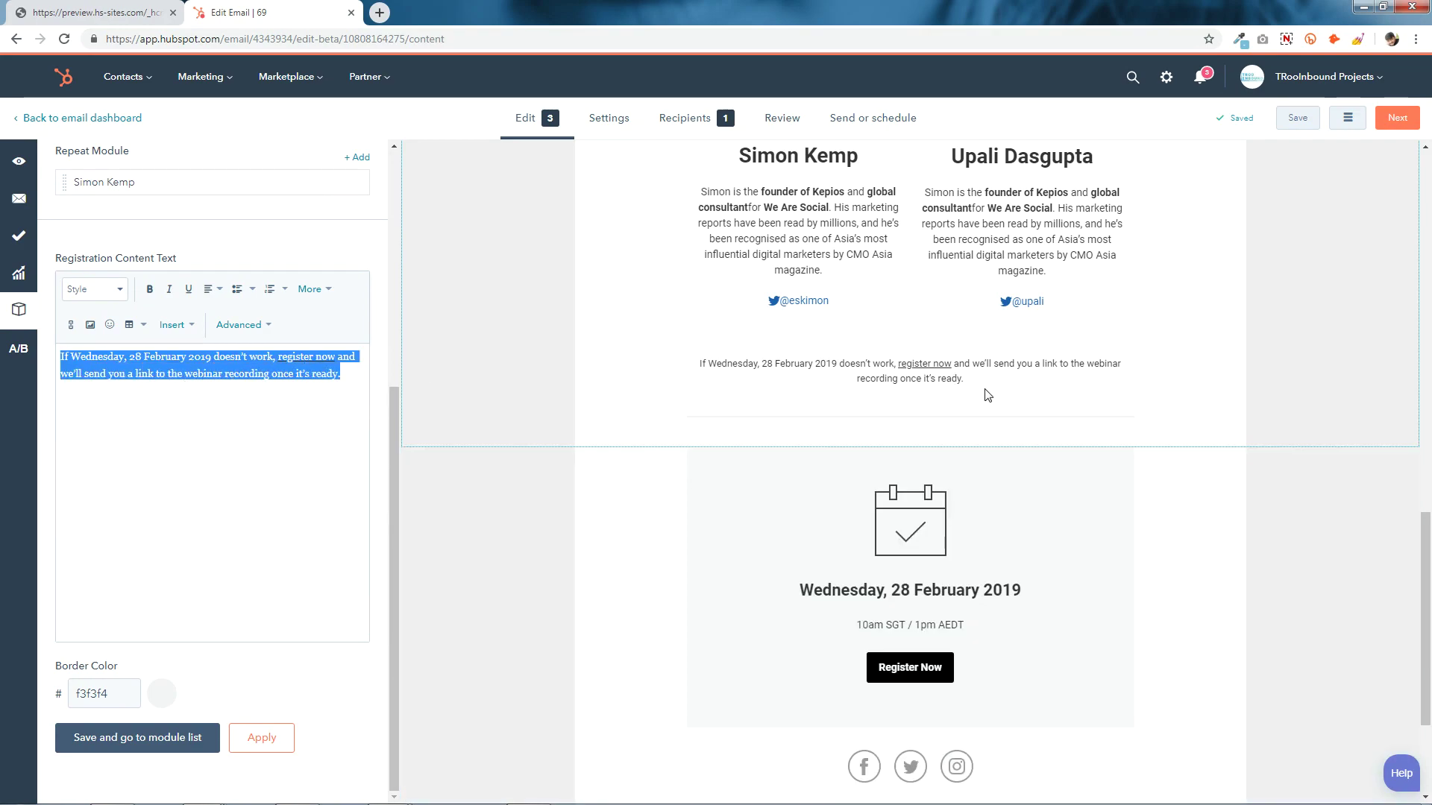
click(188, 437)
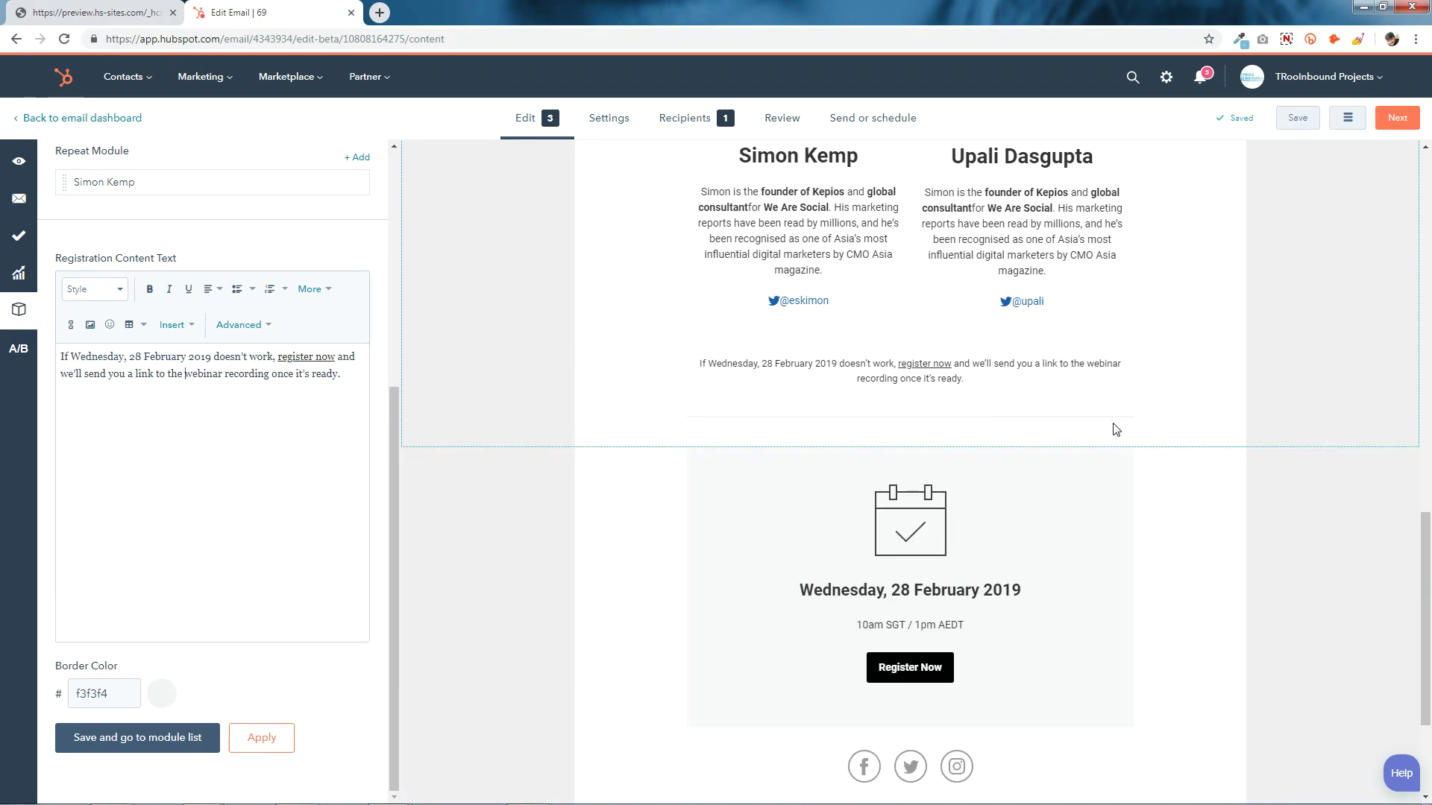
Step: Set the Speakers Section's border color to cee2f7, copied from the E - 69.txt Notepad file, apply it and save the section
click(123, 692)
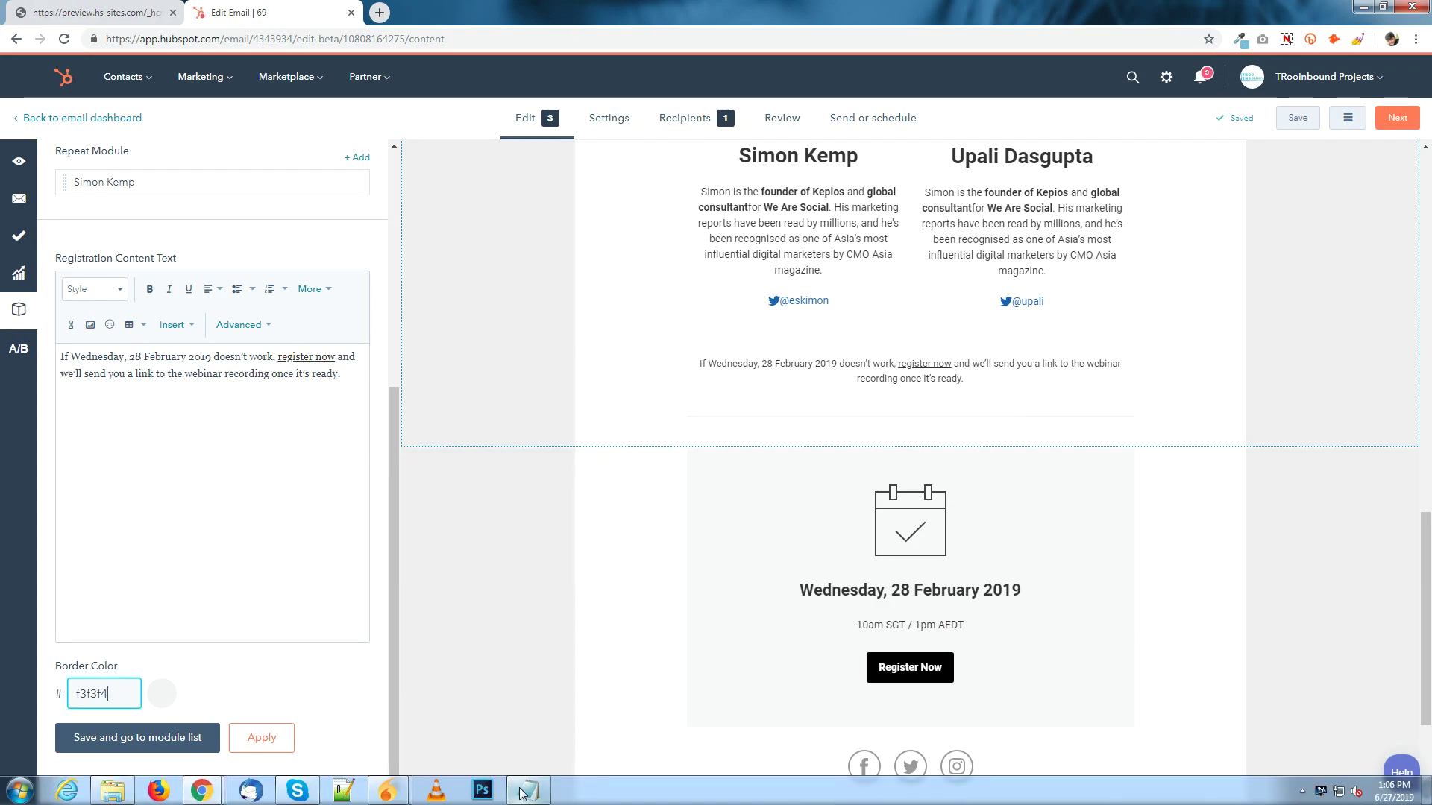
click(531, 791)
double_click(967, 179)
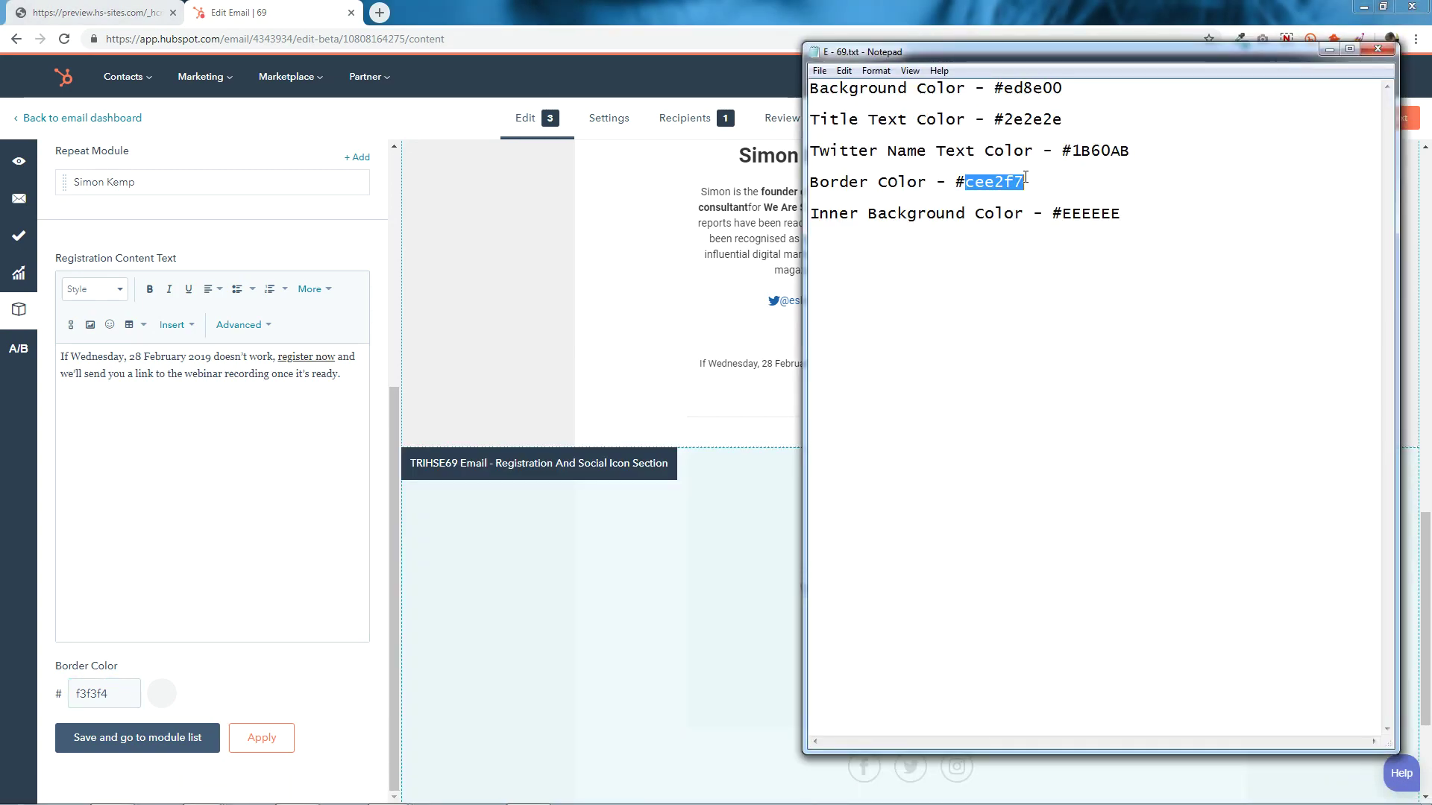
right_click(1017, 176)
click(1051, 227)
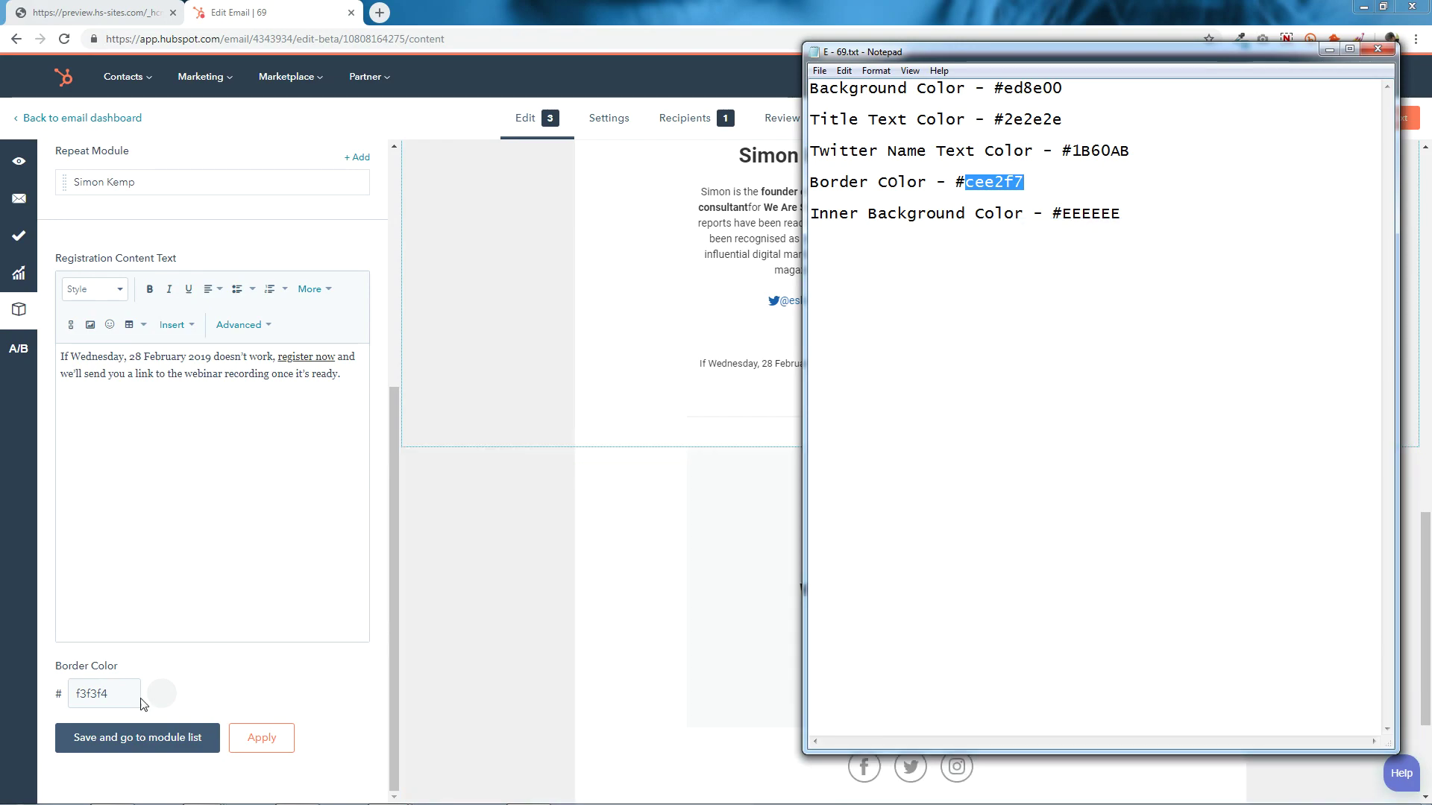
click(119, 698)
right_click(117, 700)
click(153, 518)
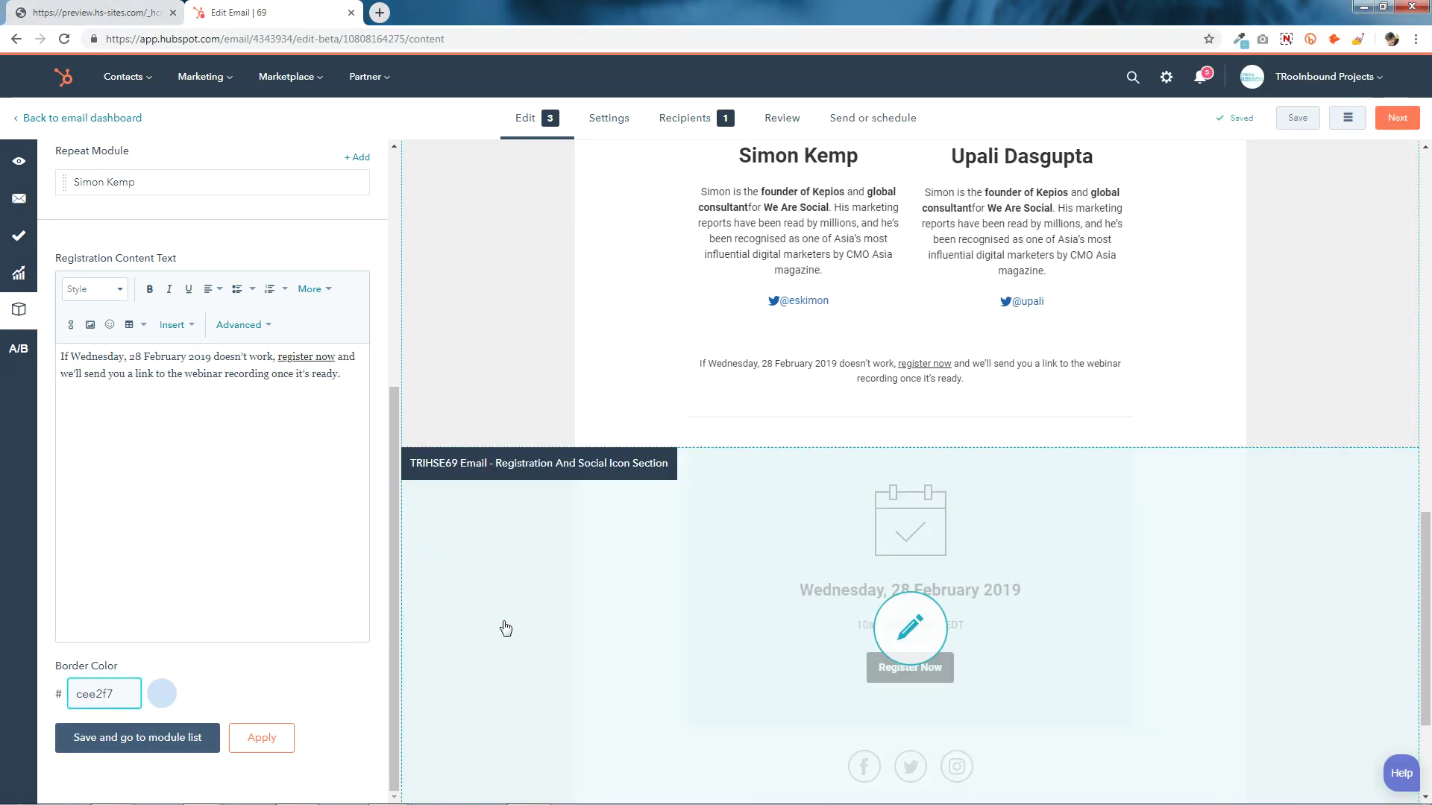
click(265, 740)
click(149, 738)
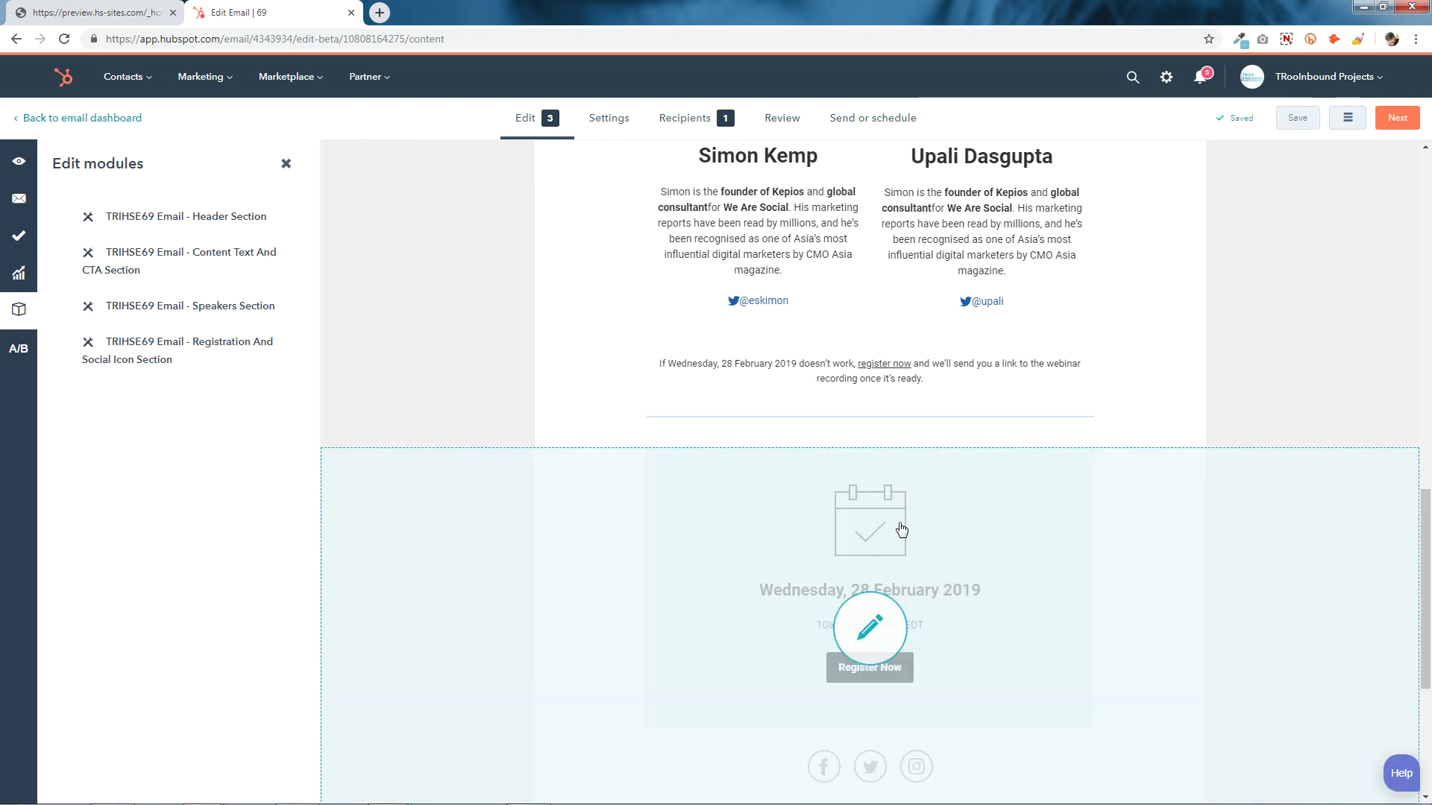
Step: Open the Registration And Social Icon Section and set its inner background color to EEEEEE, copied from the E - 69.txt Notepad file
scroll(865, 448, down, 3)
click(865, 448)
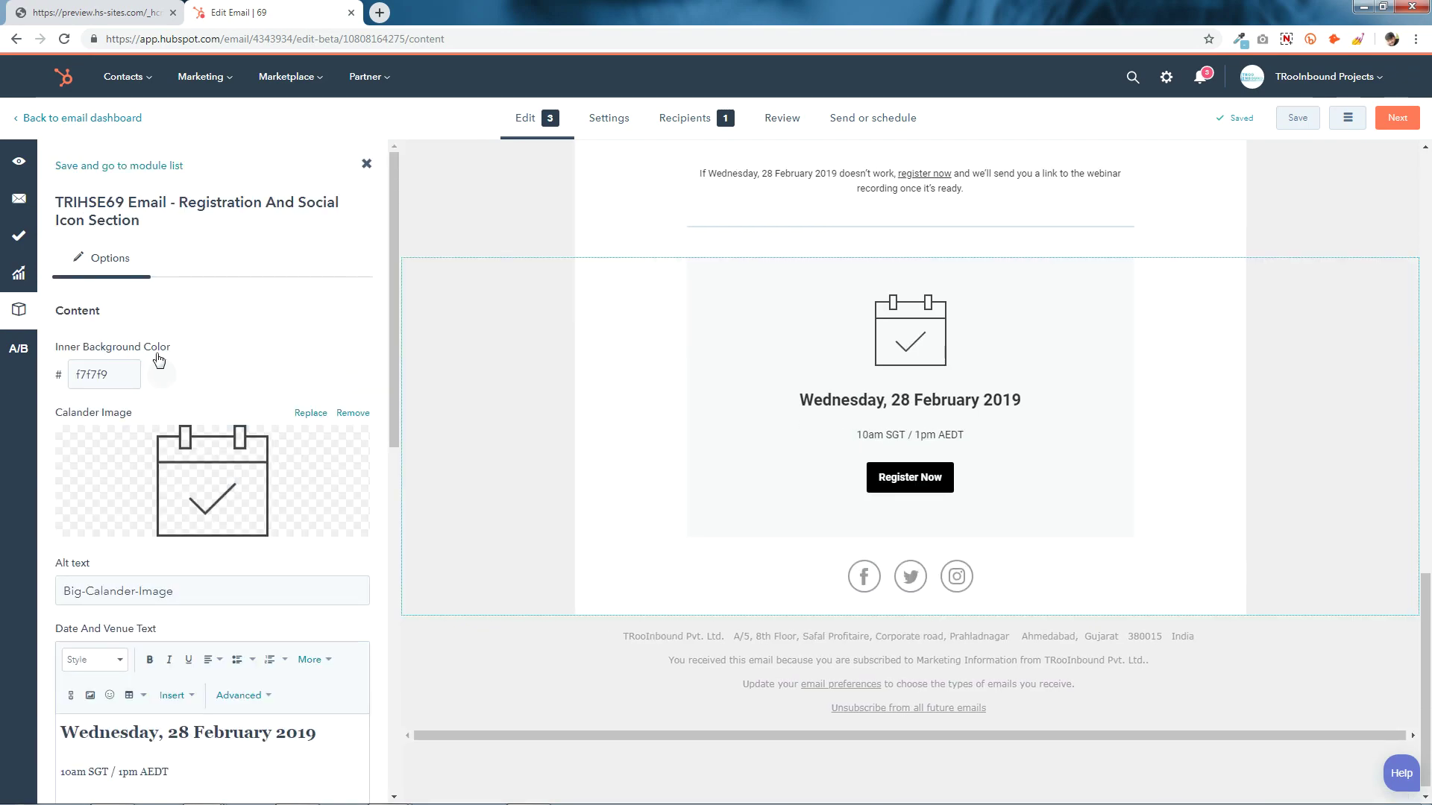
click(108, 374)
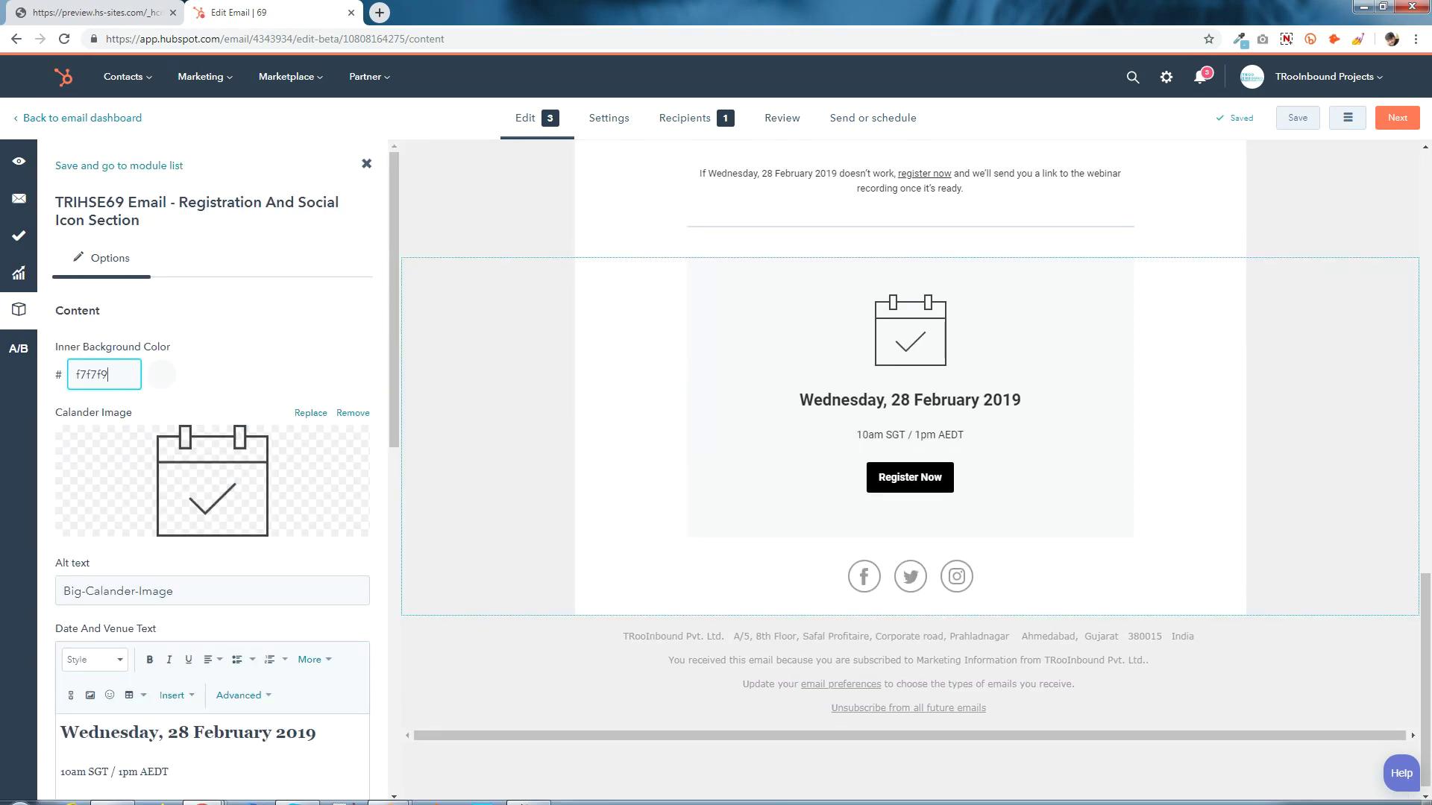
click(529, 790)
click(1064, 214)
drag(1064, 215, 811, 214)
click(1149, 261)
drag(1065, 214, 1123, 214)
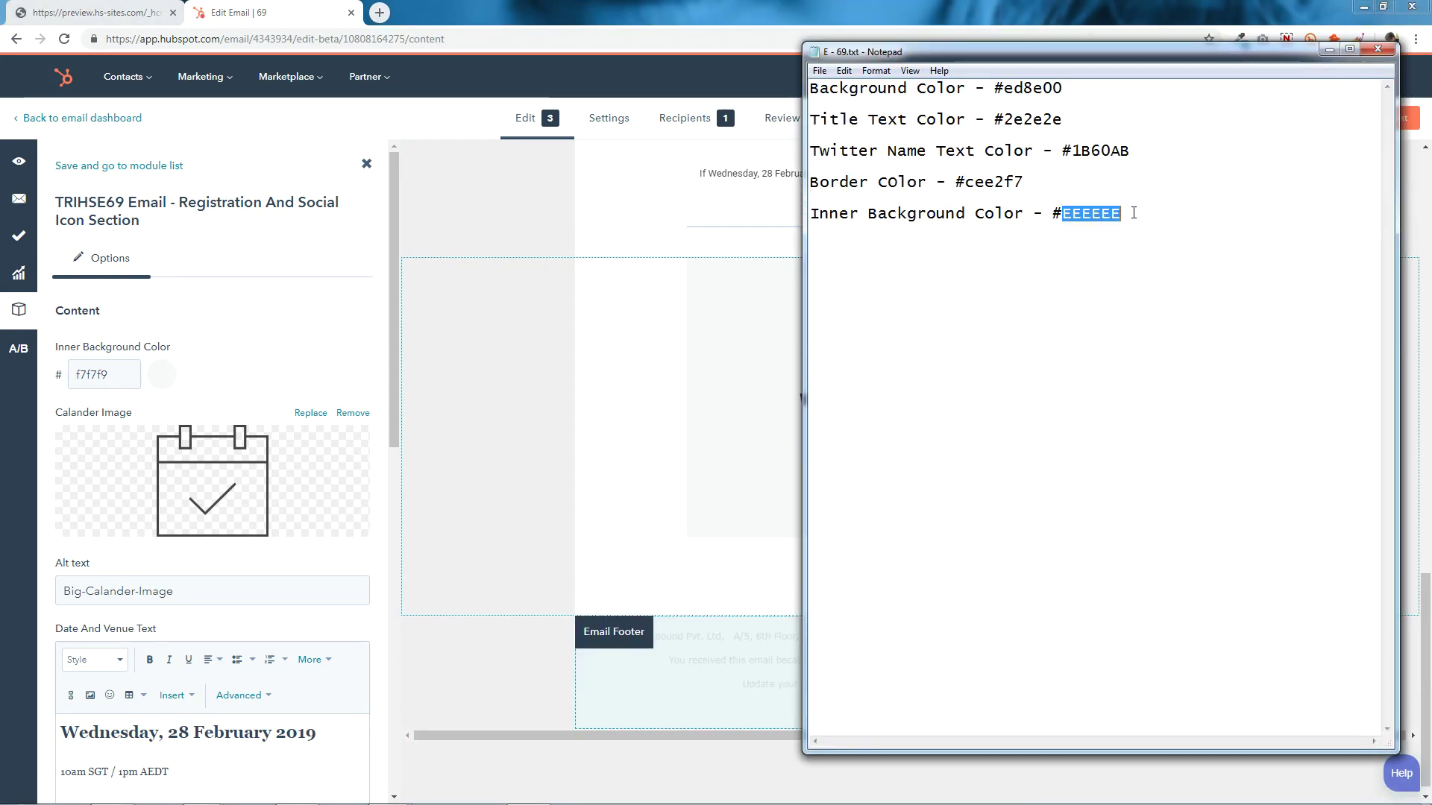
right_click(1111, 211)
click(1142, 265)
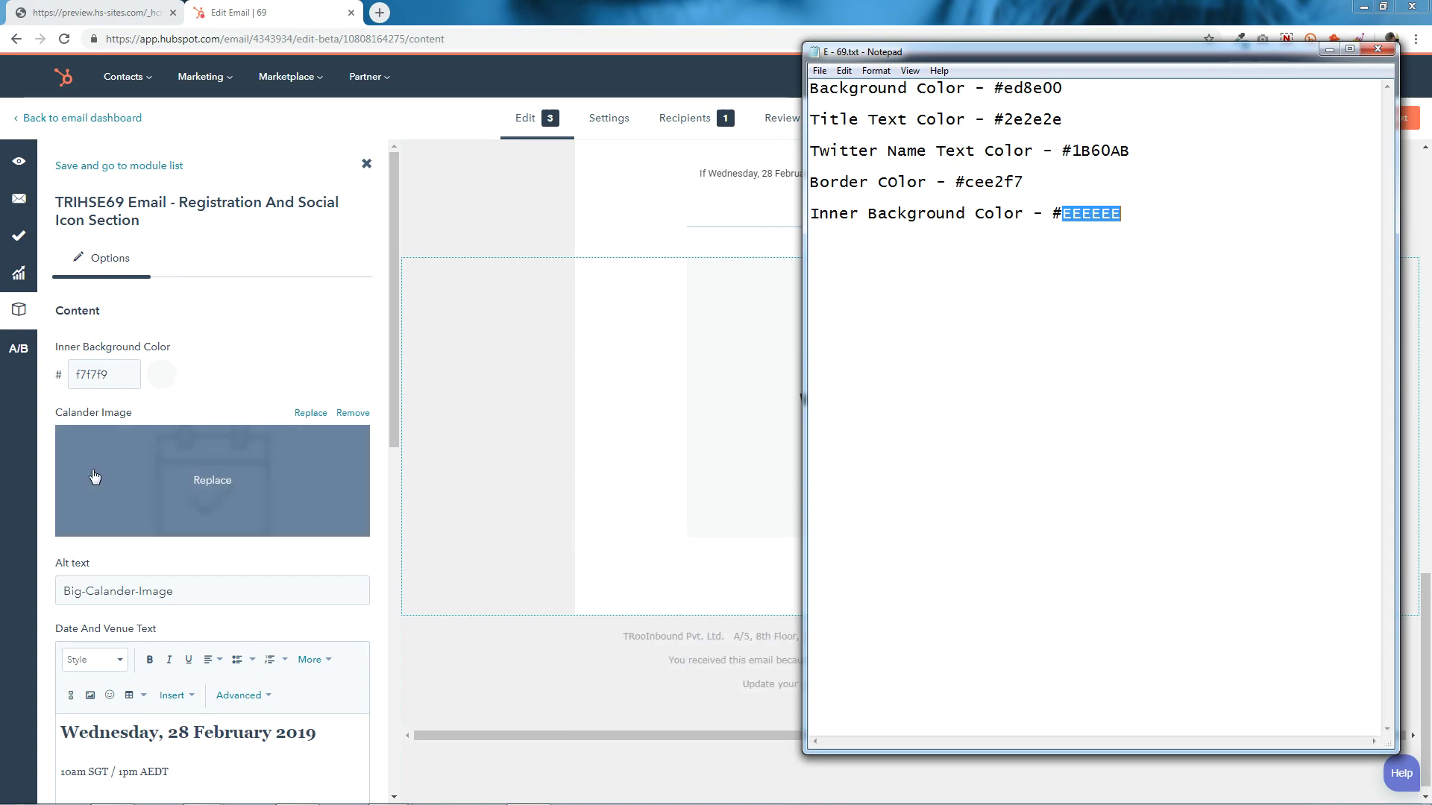
click(97, 374)
right_click(112, 367)
click(142, 413)
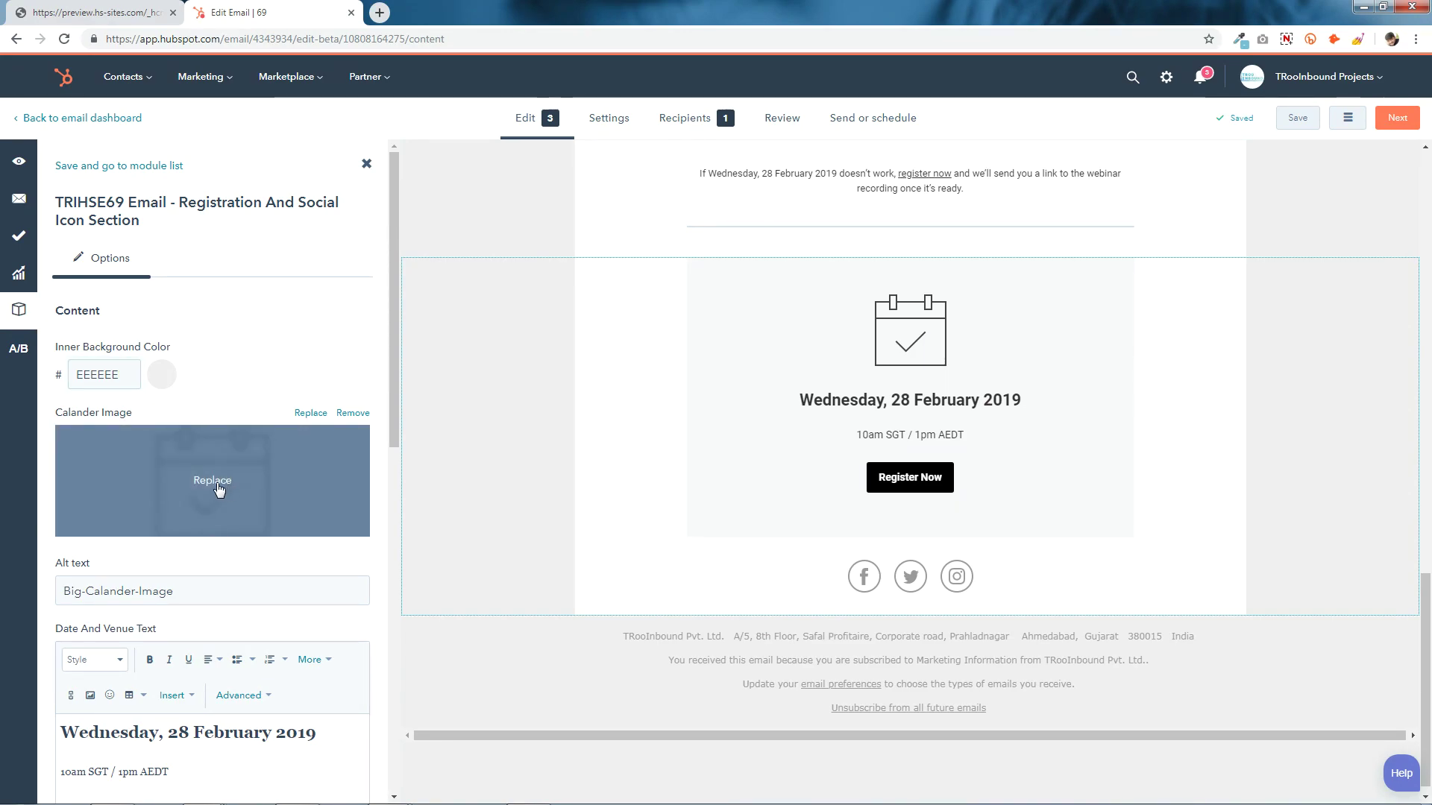
Step: Review the calendar image's replacement choices and the Date And Venue Text field against the email preview
click(217, 488)
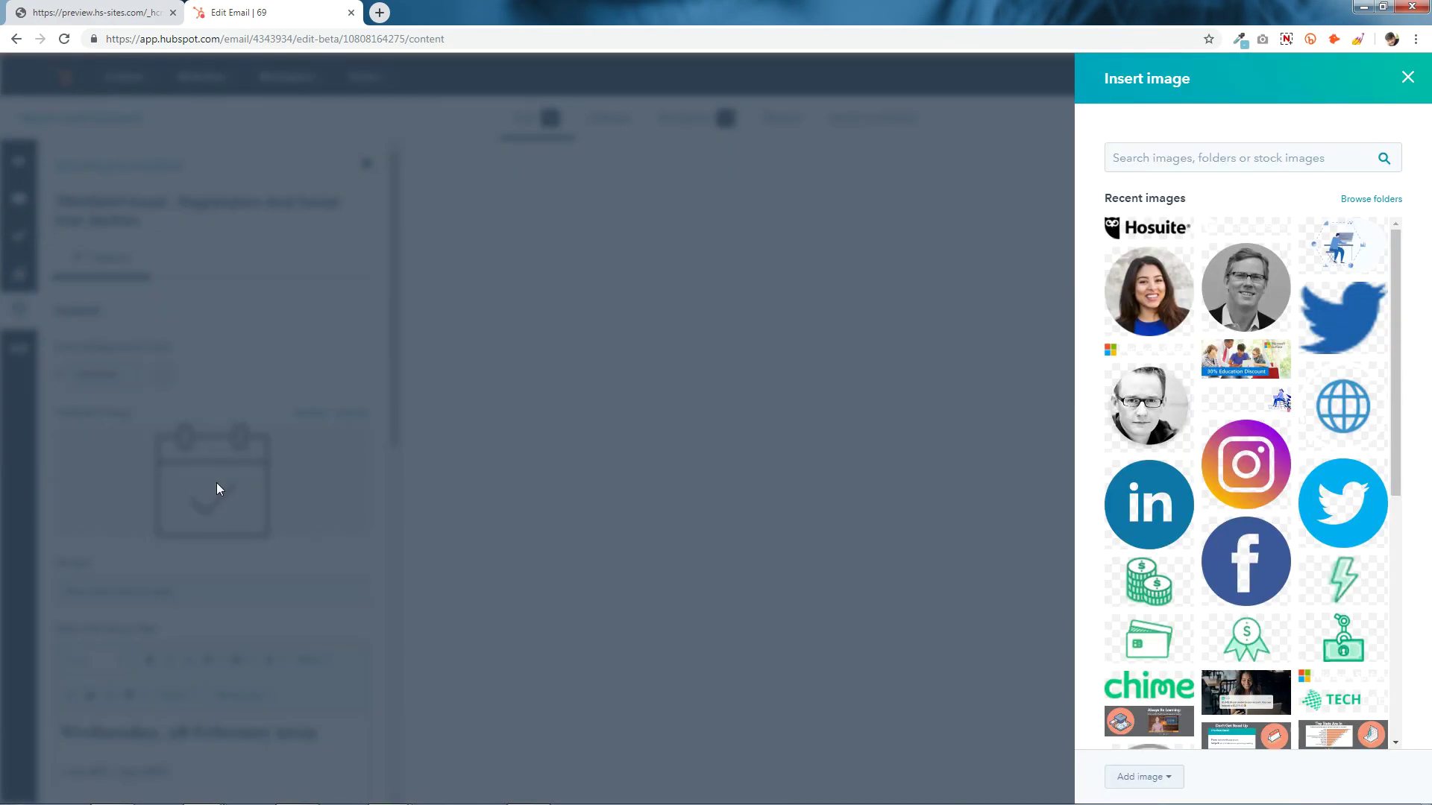
click(227, 476)
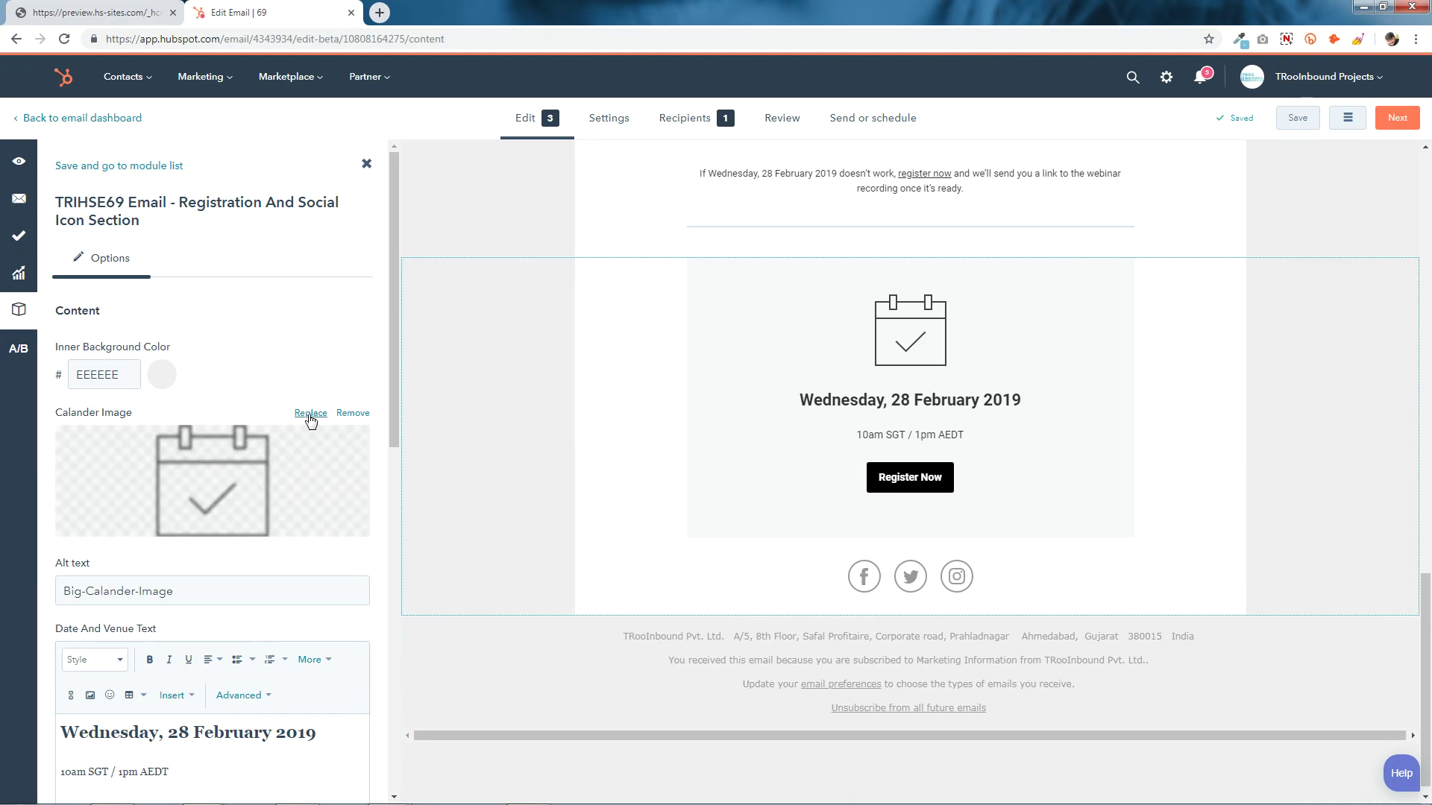
scroll(209, 492, down, 3)
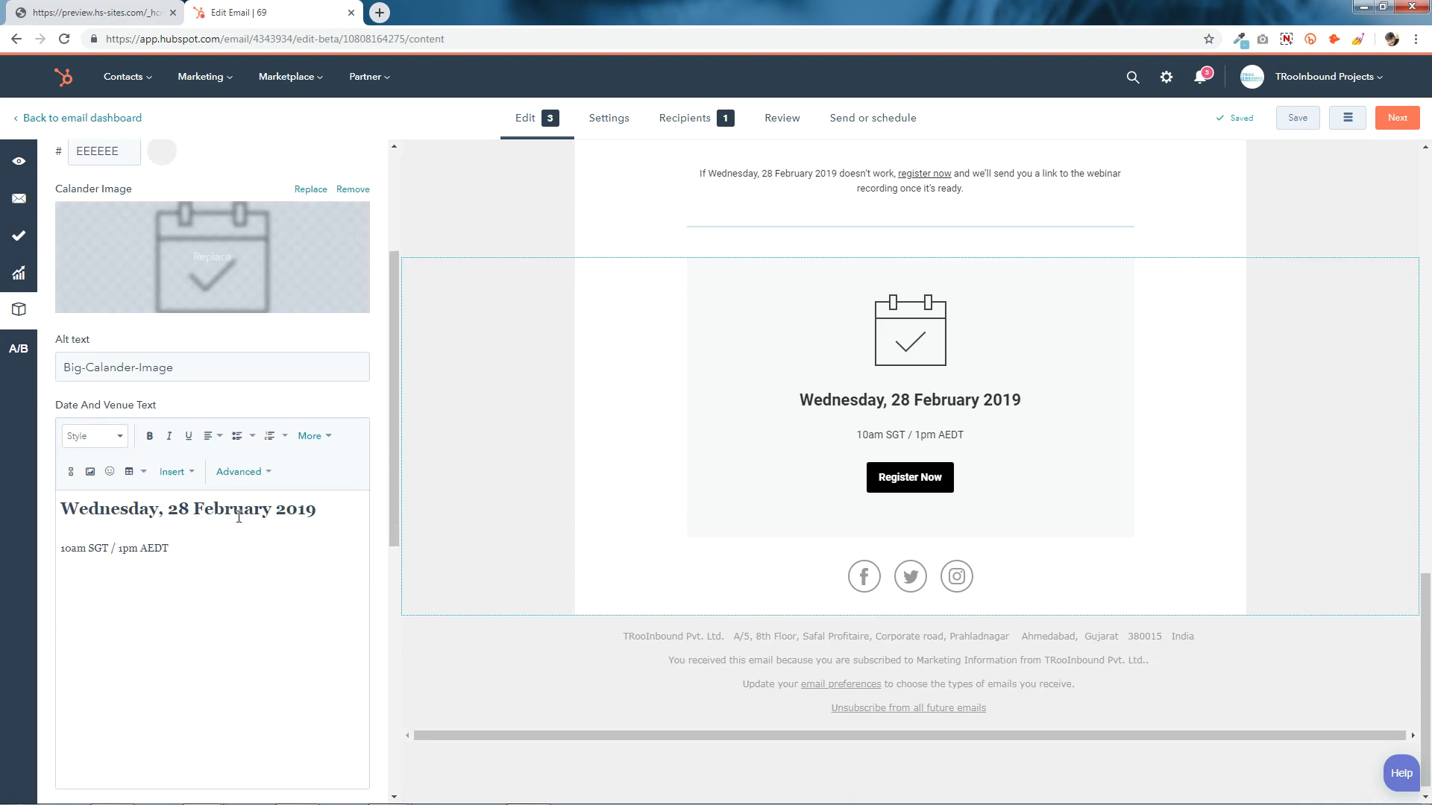
drag(65, 507, 182, 576)
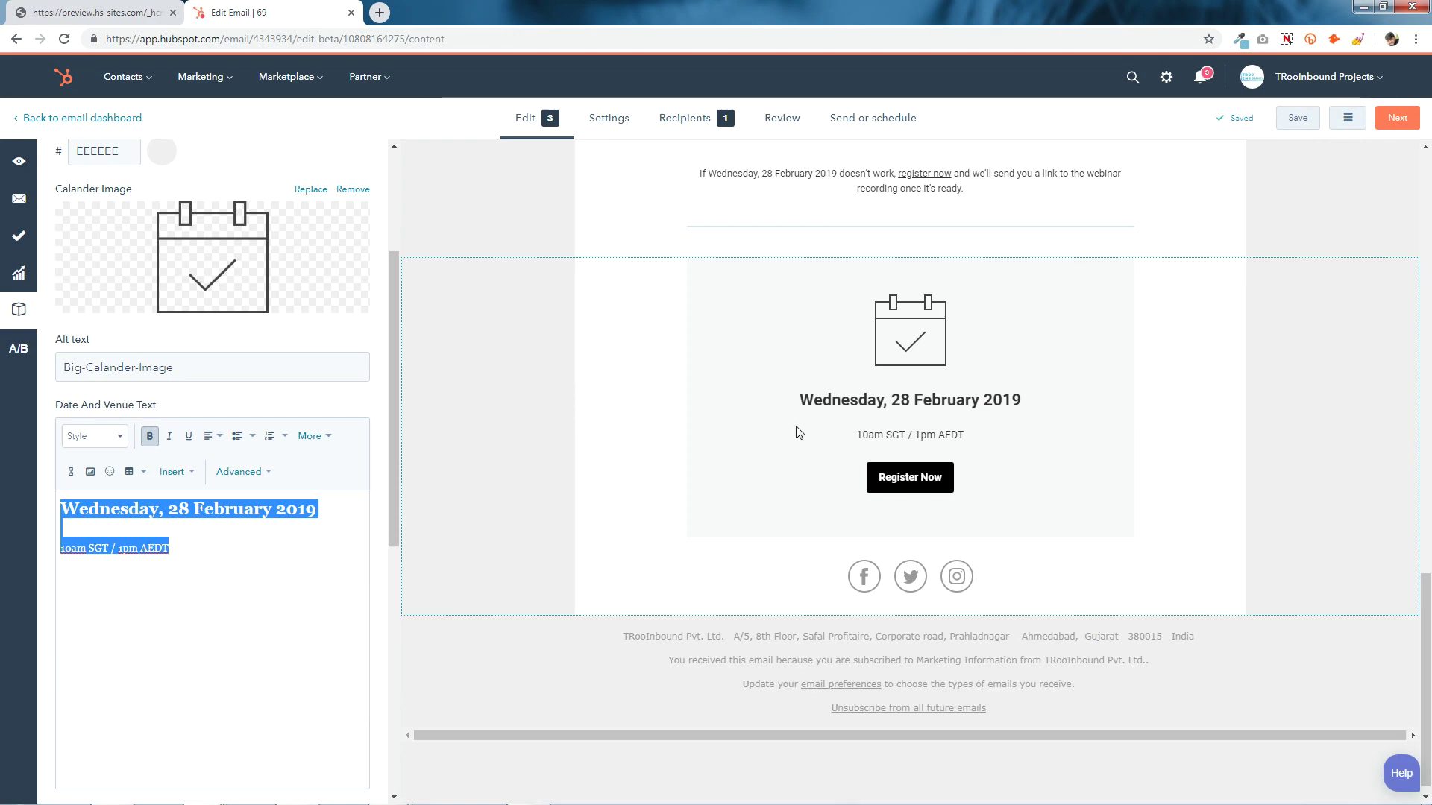
click(223, 593)
Step: Review the registration section's CTA background color, text color, CTA Text and CTA Link fields, keeping their current settings
scroll(224, 593, down, 4)
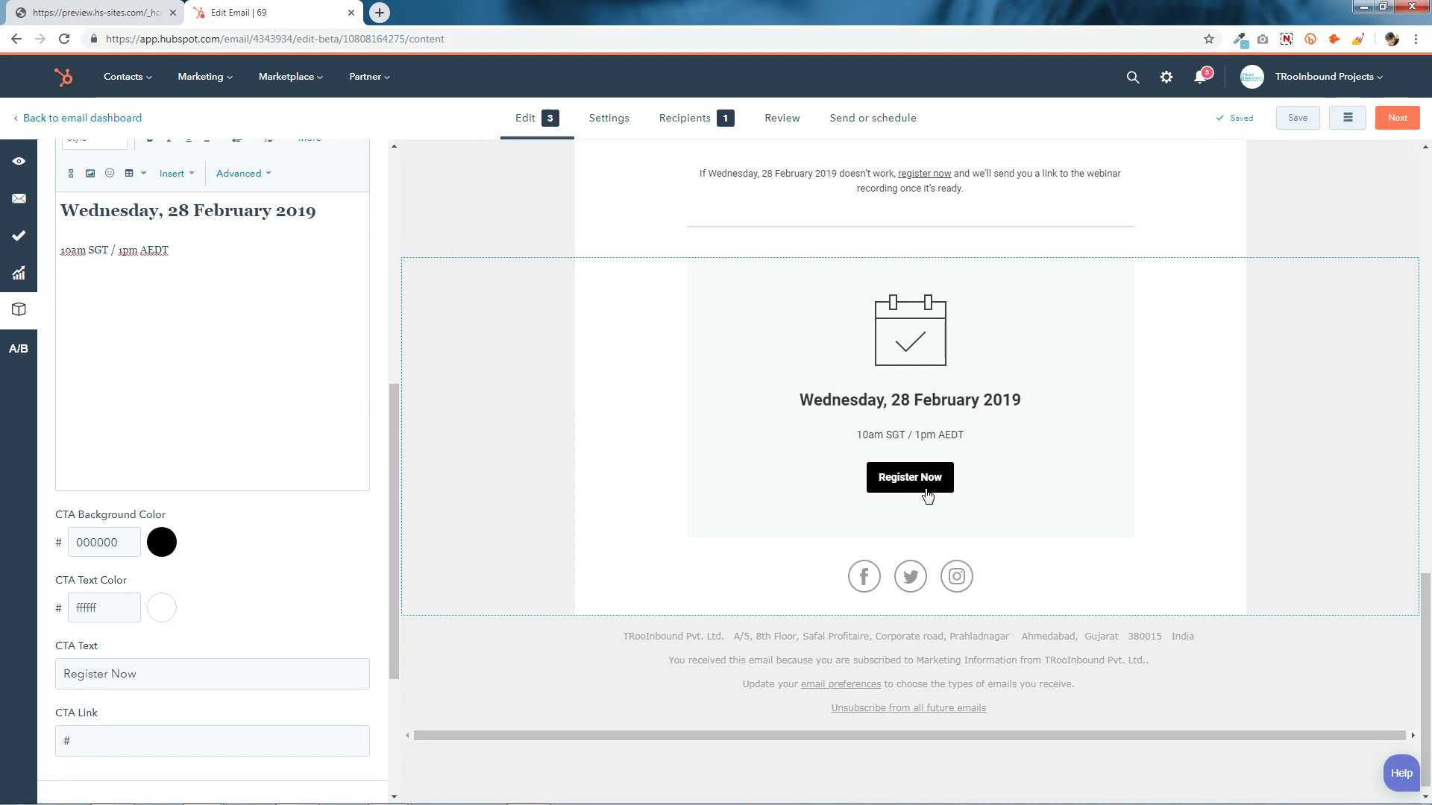
click(163, 542)
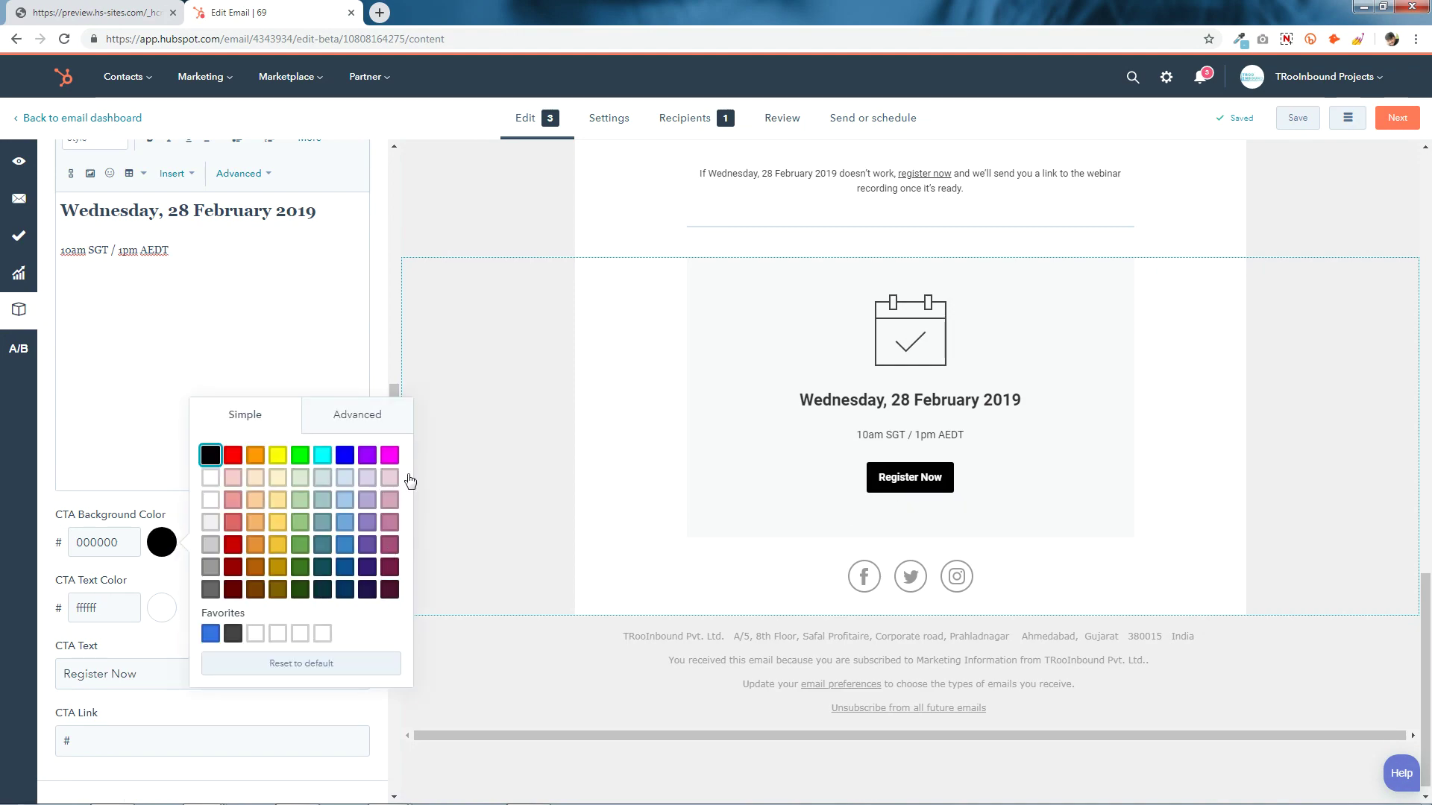
click(159, 550)
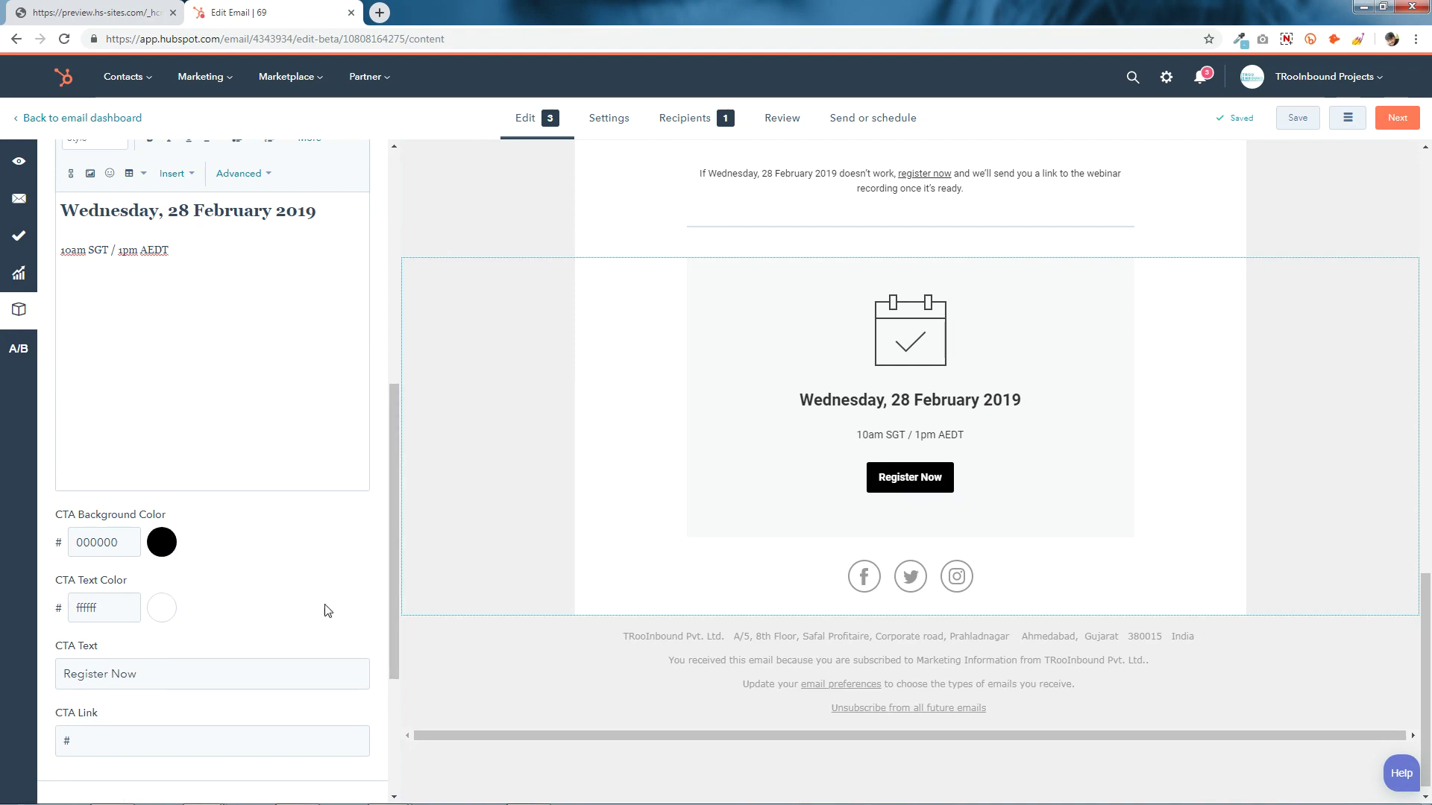
click(162, 609)
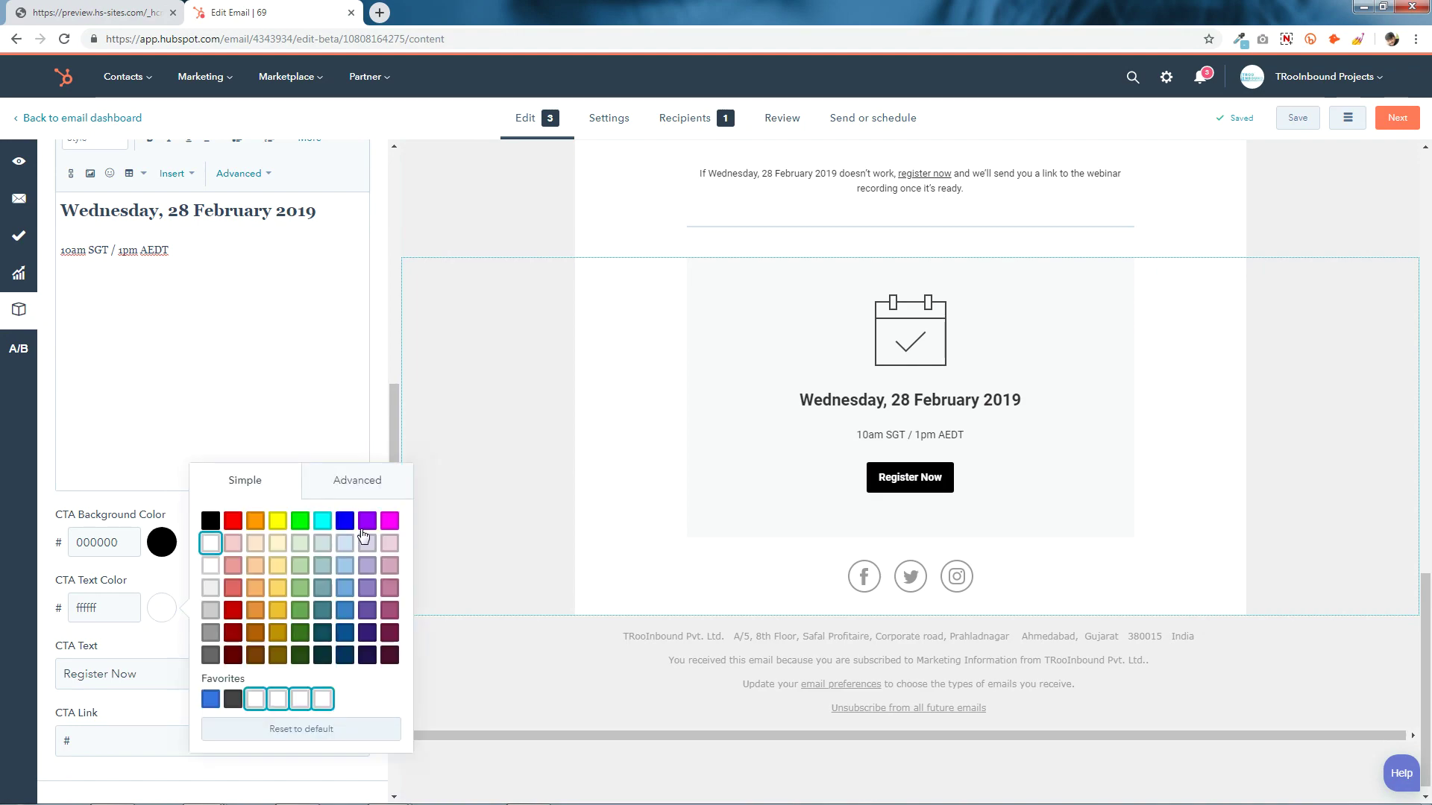
click(165, 613)
scroll(165, 613, down, 3)
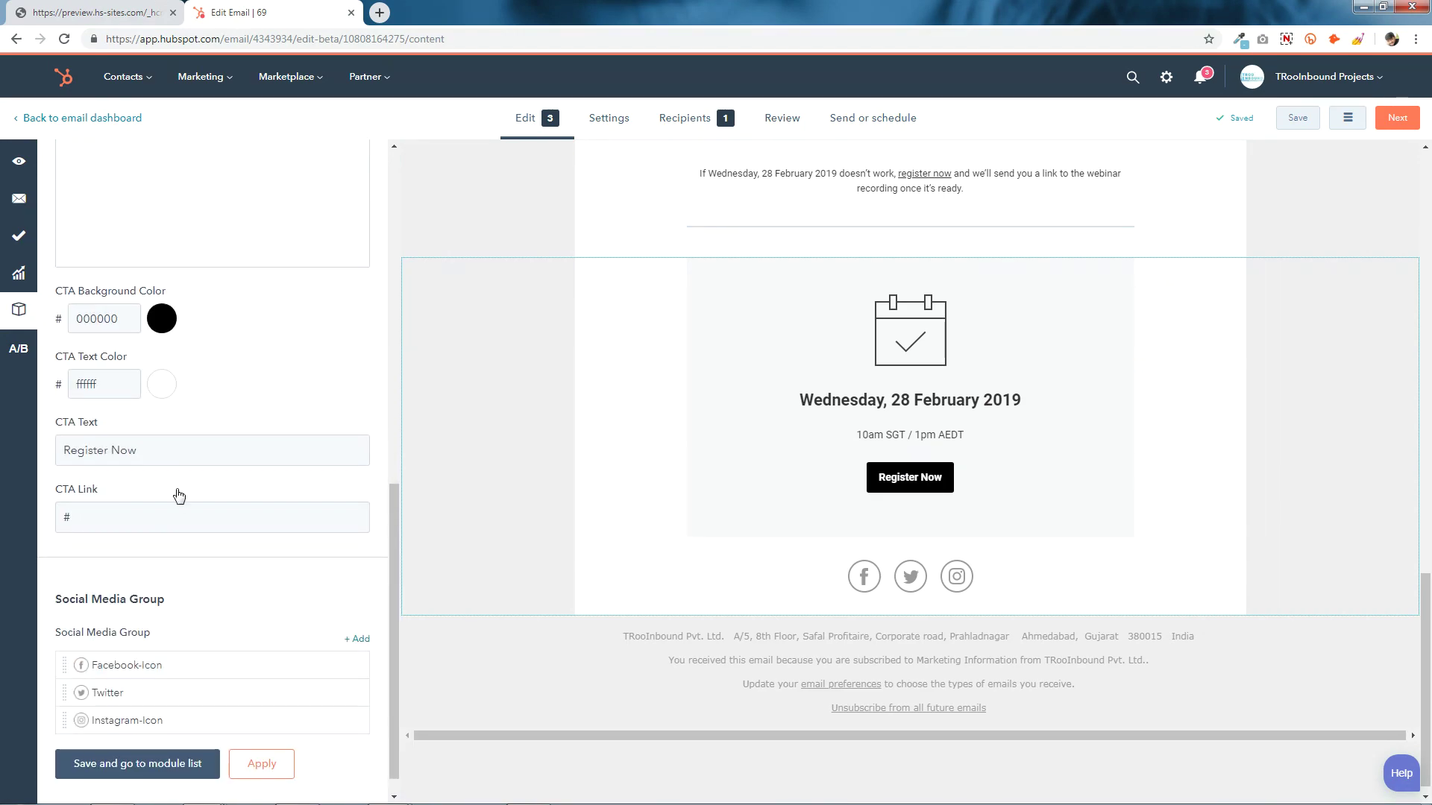
triple_click(187, 446)
click(195, 448)
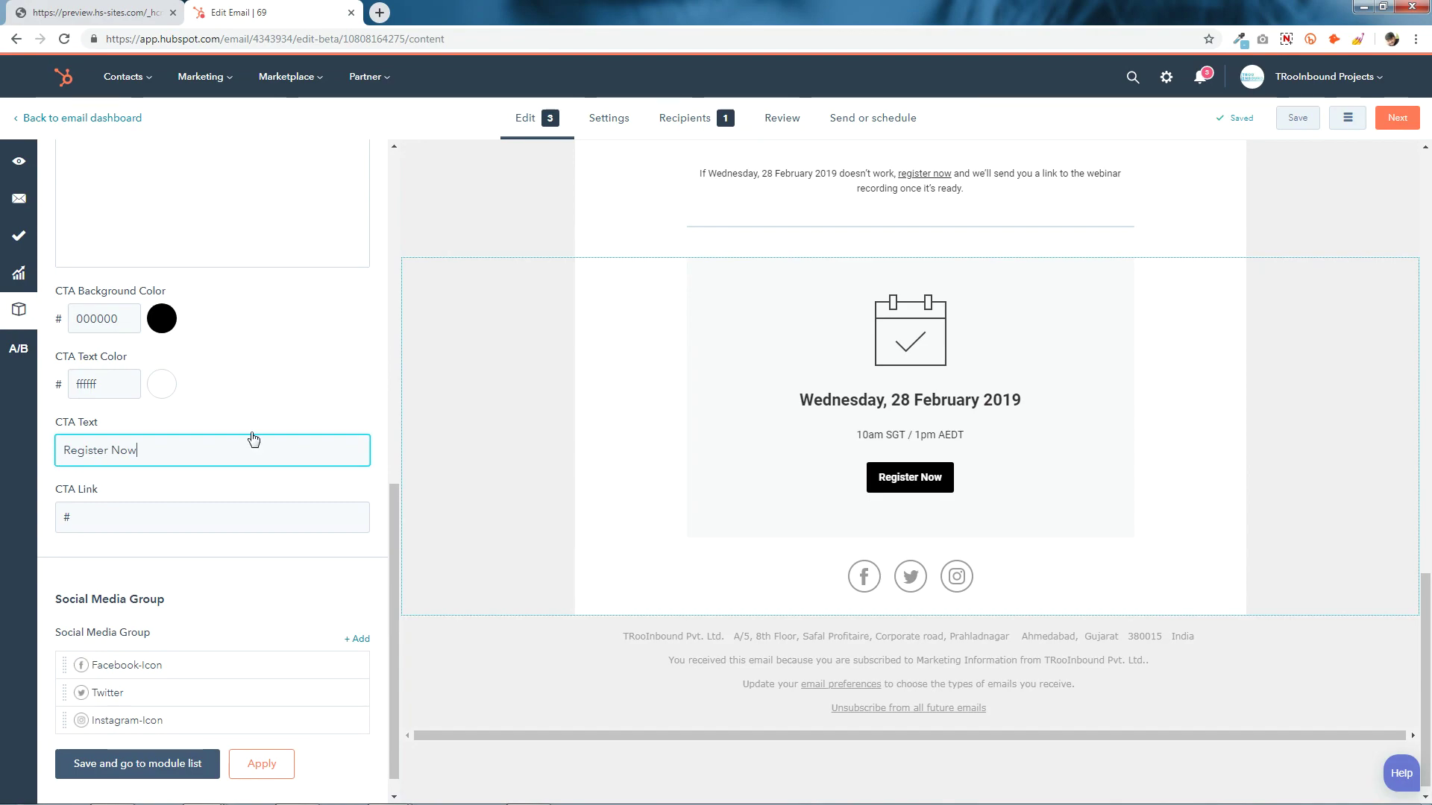
click(95, 522)
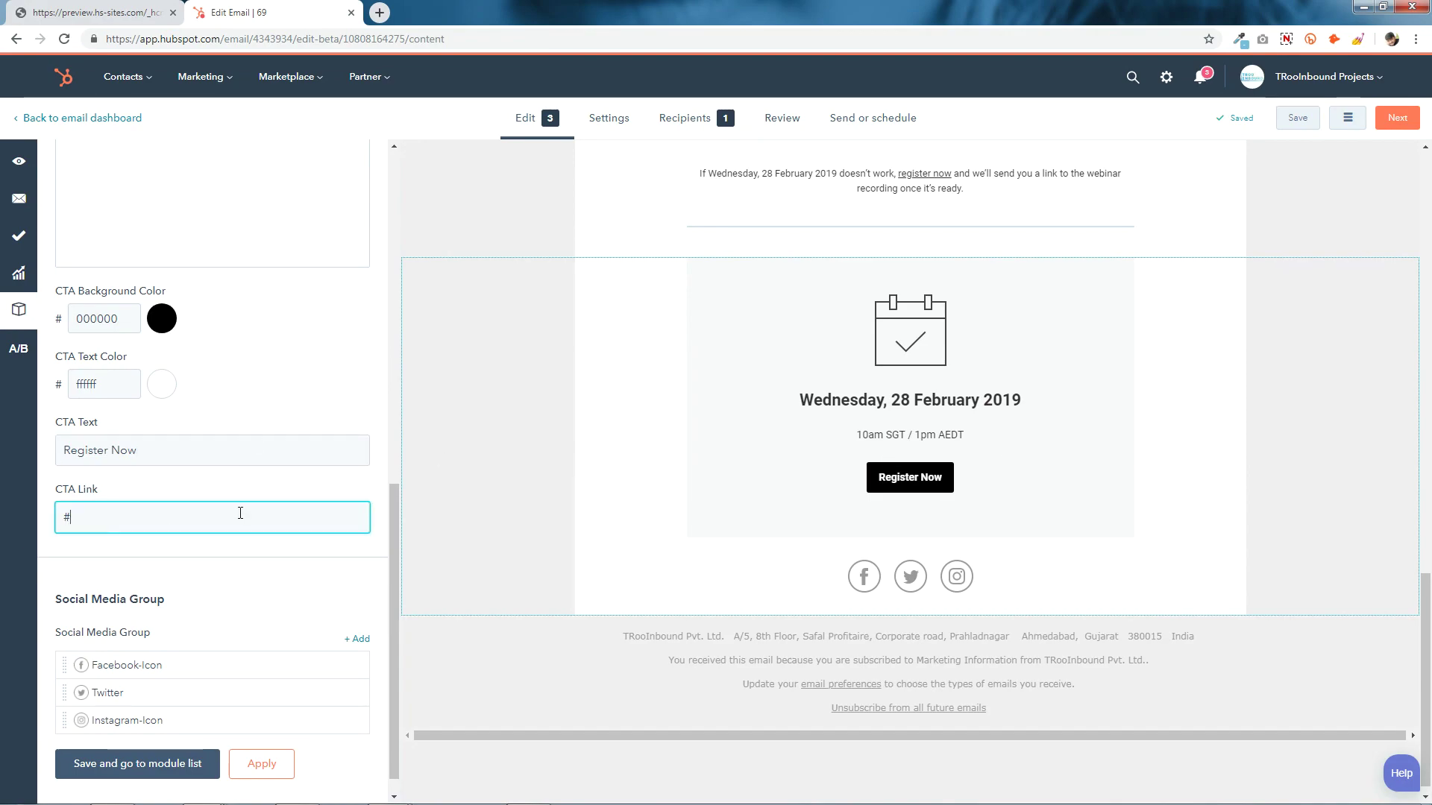
Step: Add two extra Facebook-Icon entries to the Social Media Group, apply the changes and save the section
scroll(217, 552, down, 1)
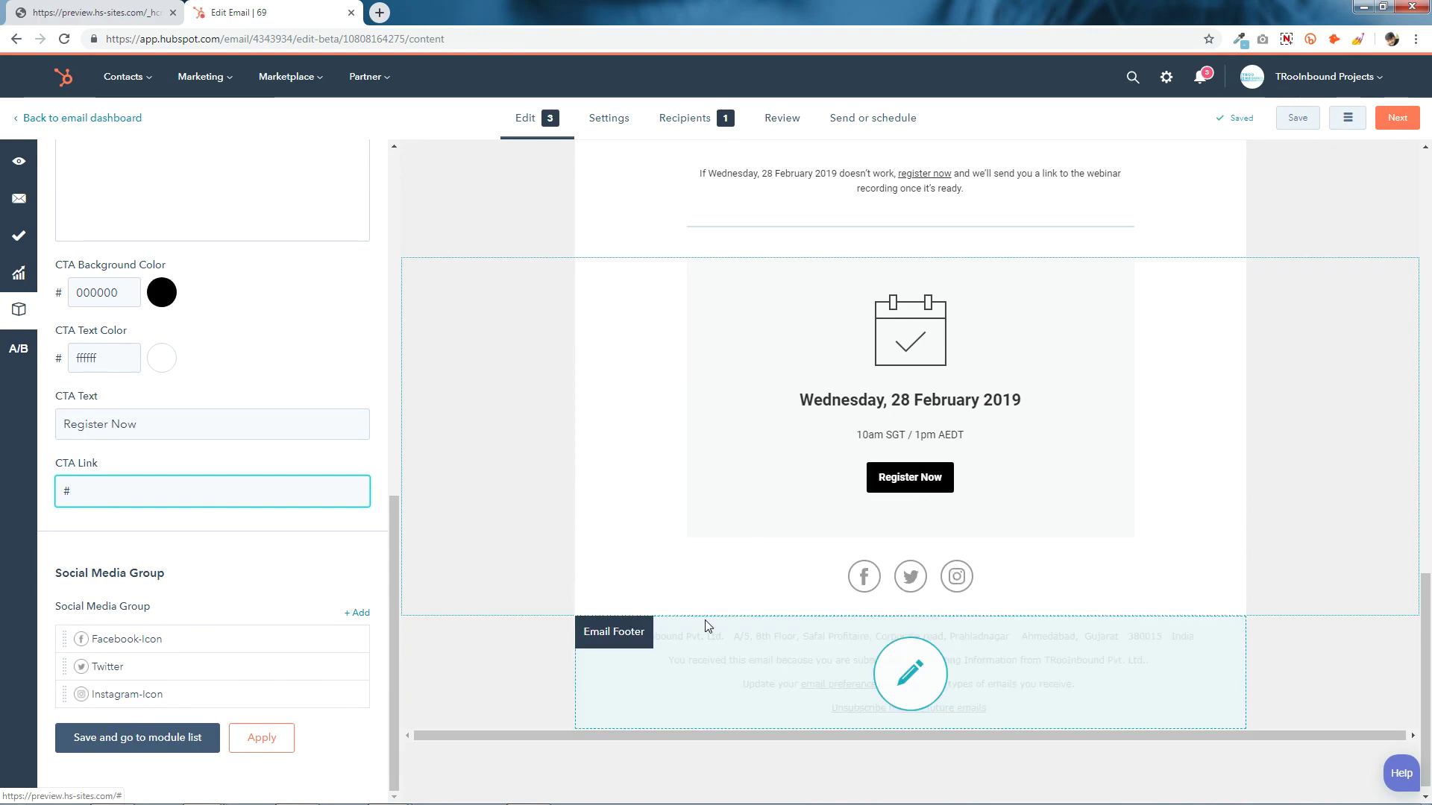
click(359, 616)
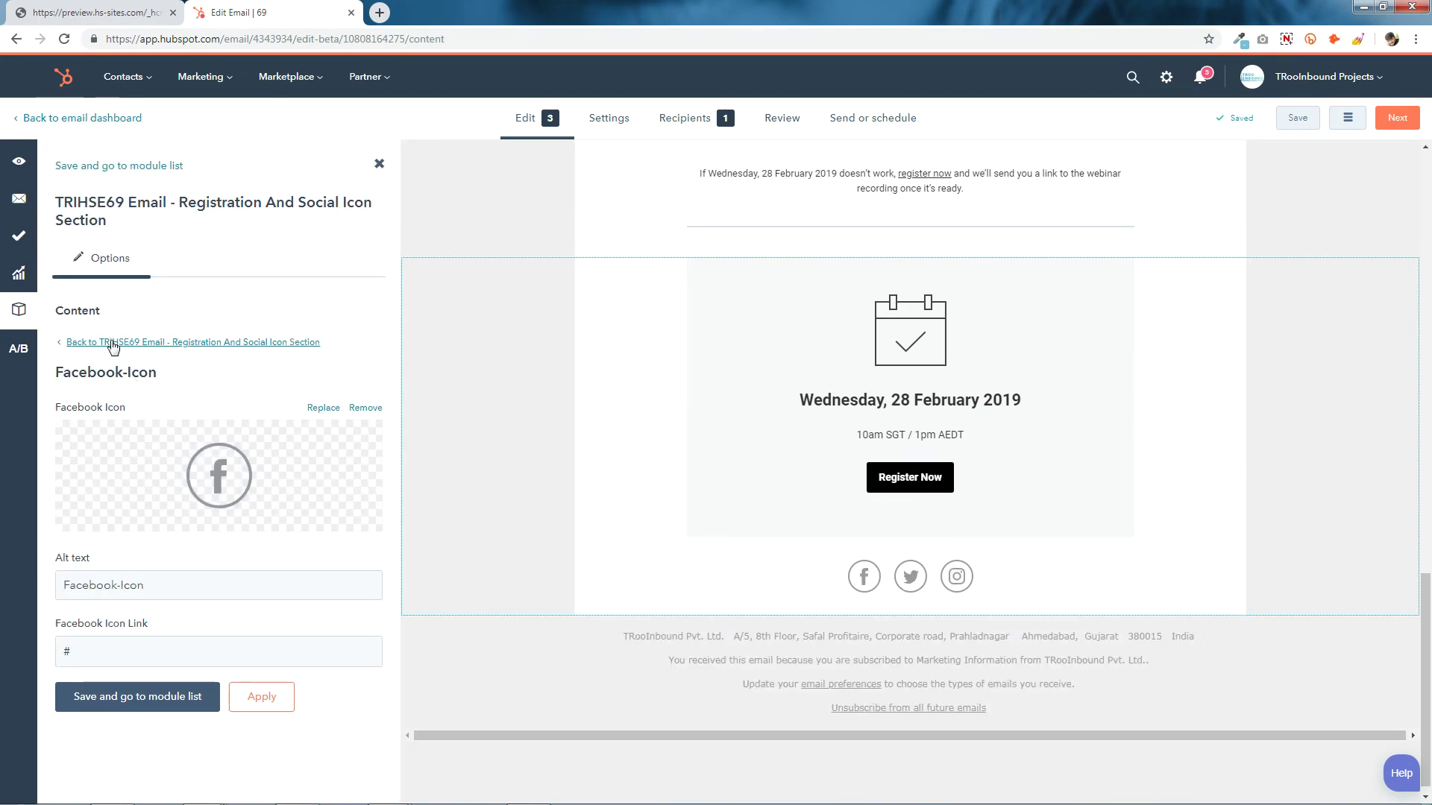
click(112, 343)
scroll(241, 518, down, 3)
scroll(246, 516, down, 7)
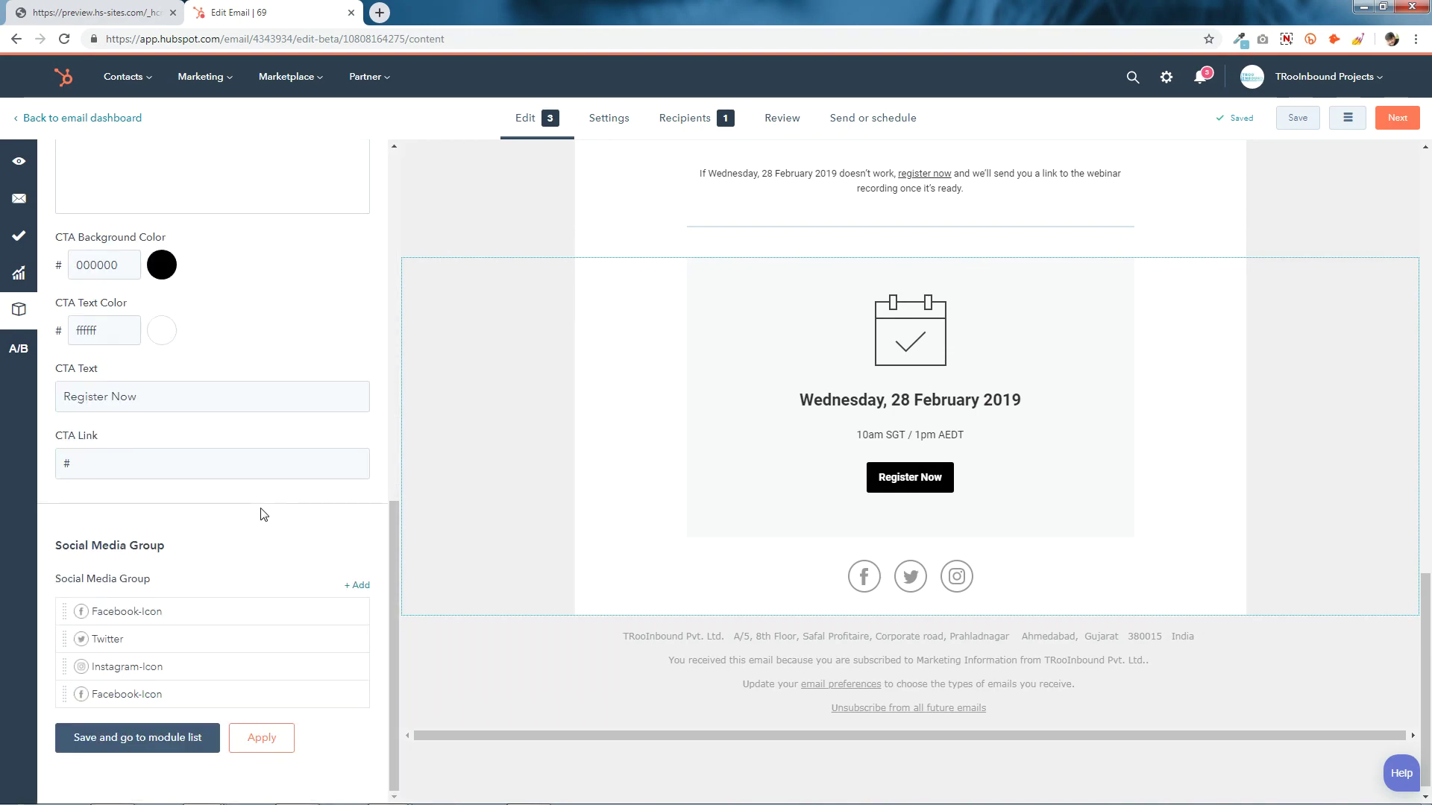
click(360, 587)
click(112, 347)
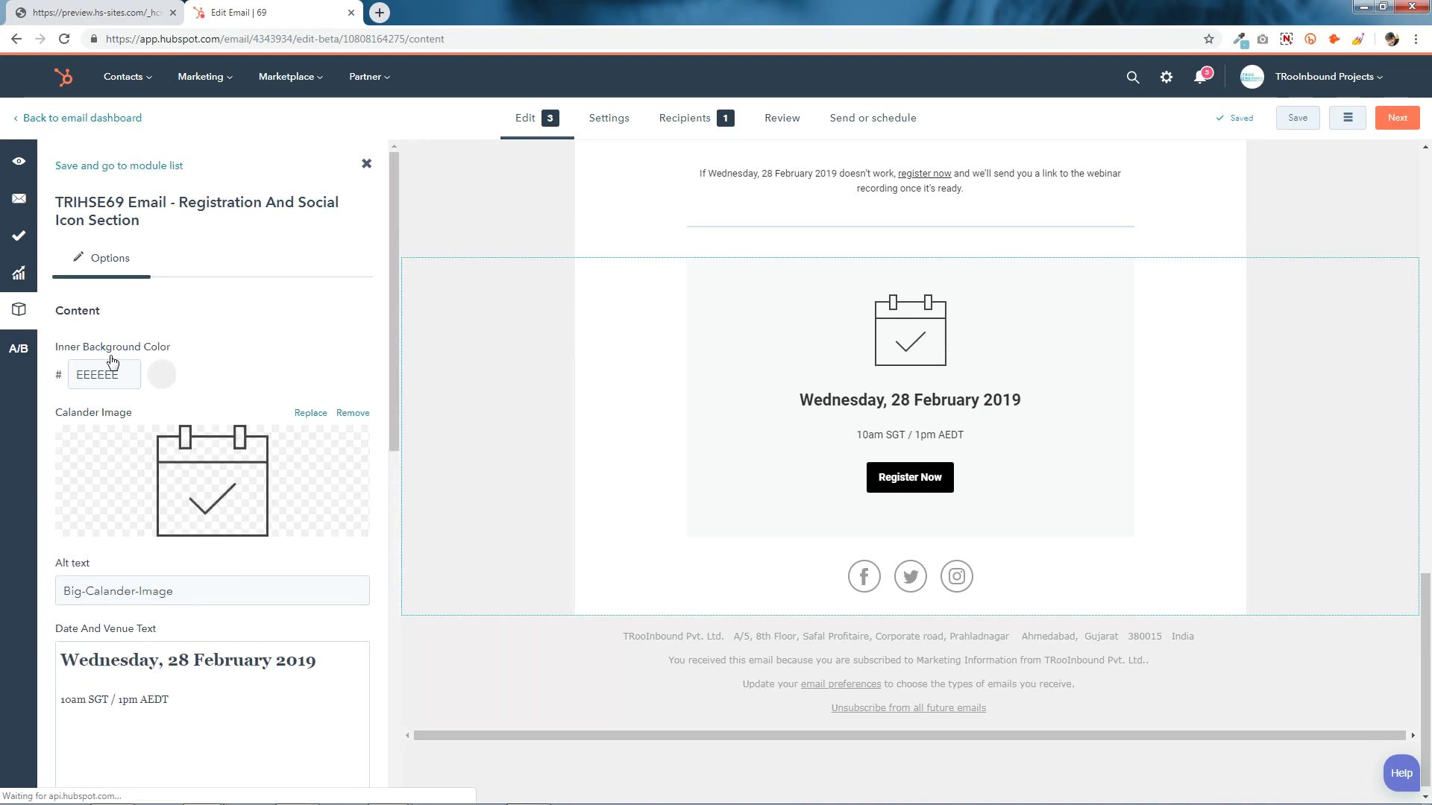
scroll(197, 540, down, 5)
scroll(198, 540, down, 5)
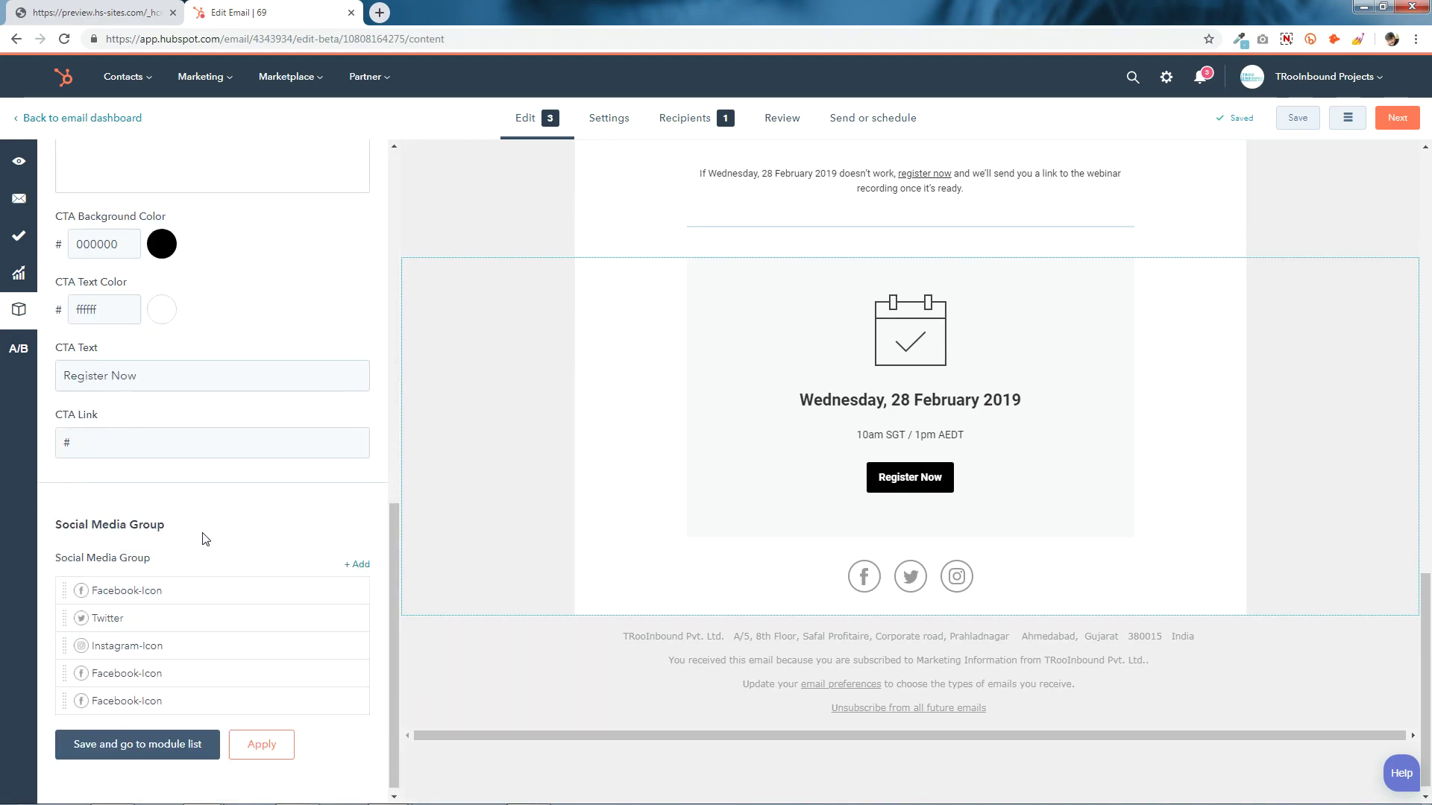
click(259, 738)
click(199, 747)
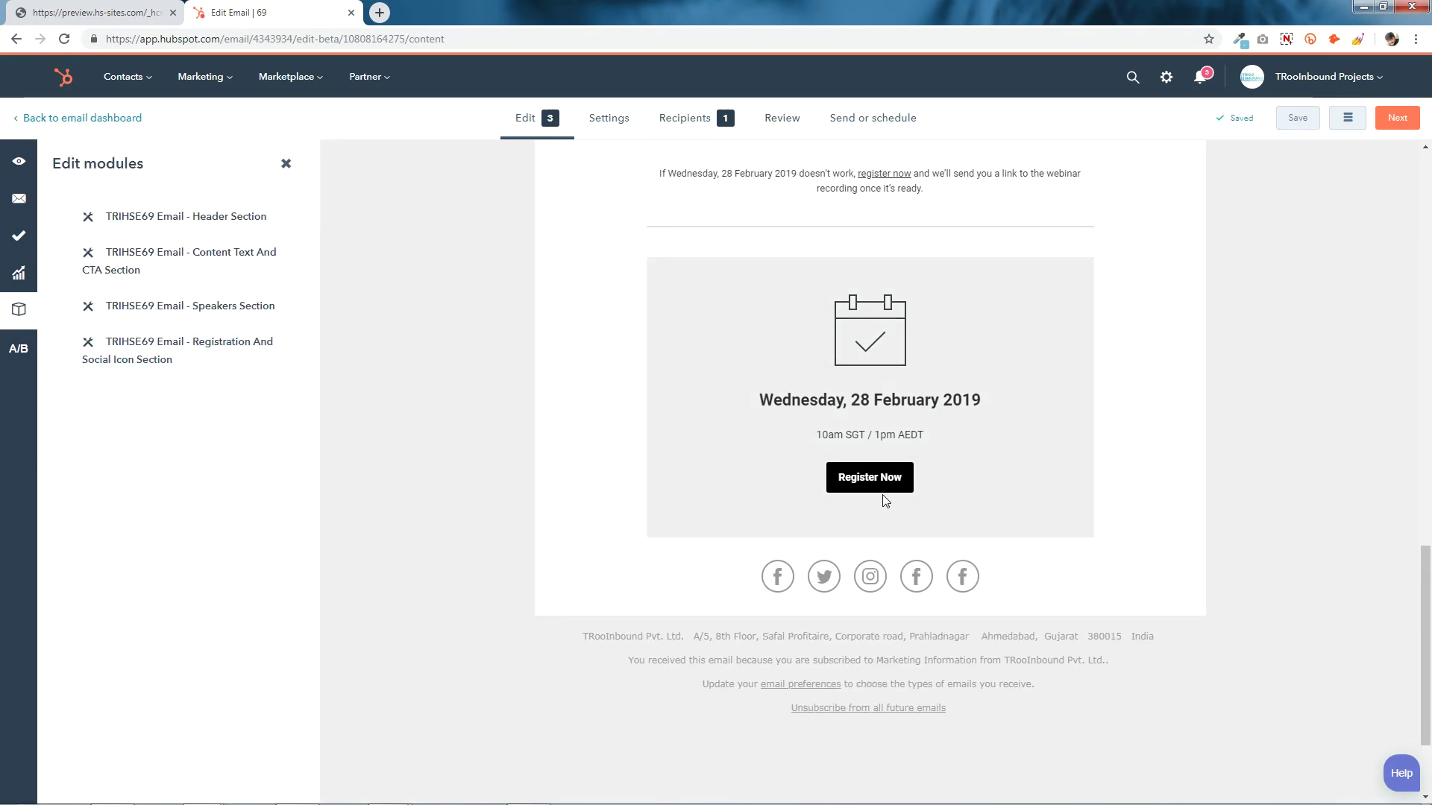
Step: Reopen the Registration And Social Icon Section, delete the two extra Facebook-Icon entries, apply and save the section
click(876, 429)
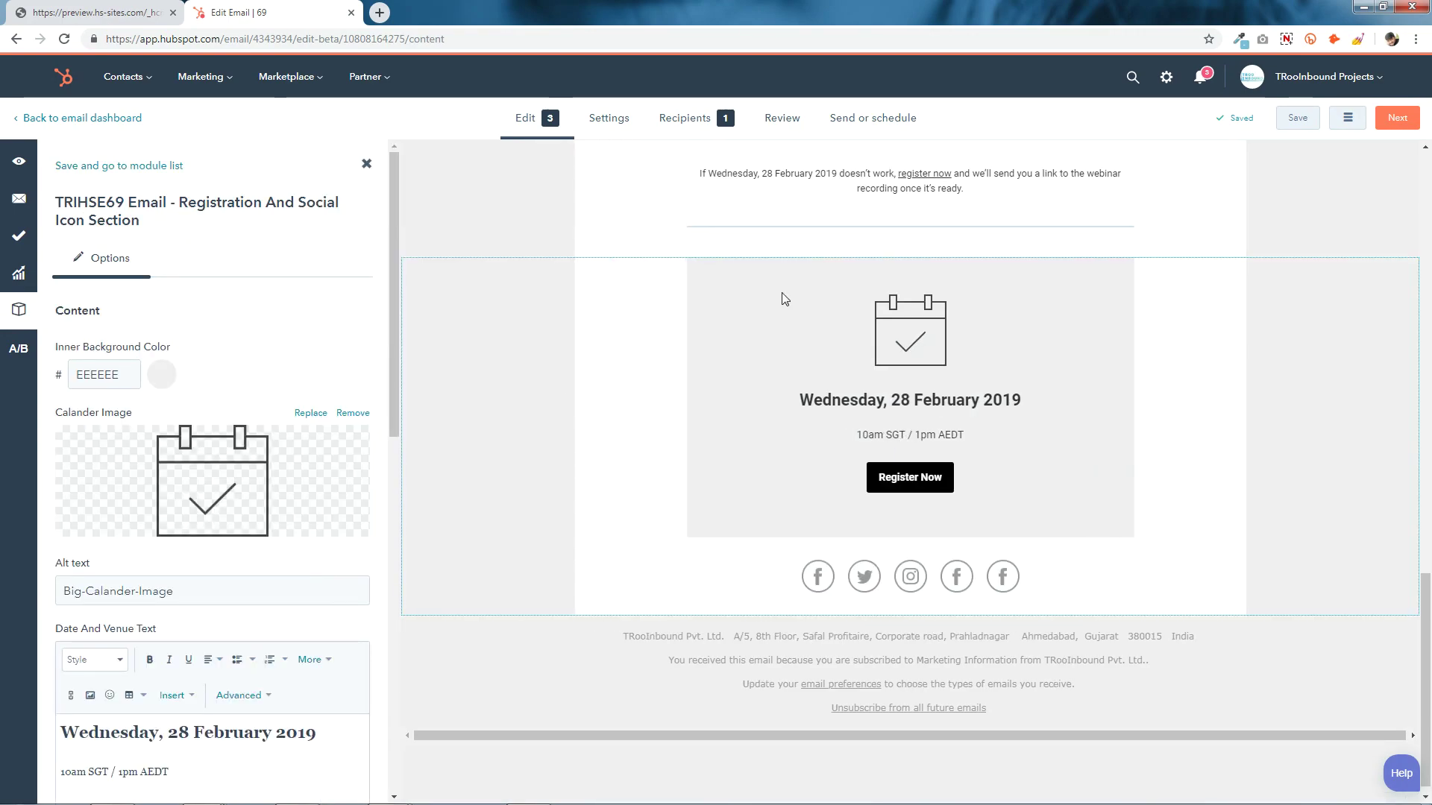
scroll(185, 563, down, 5)
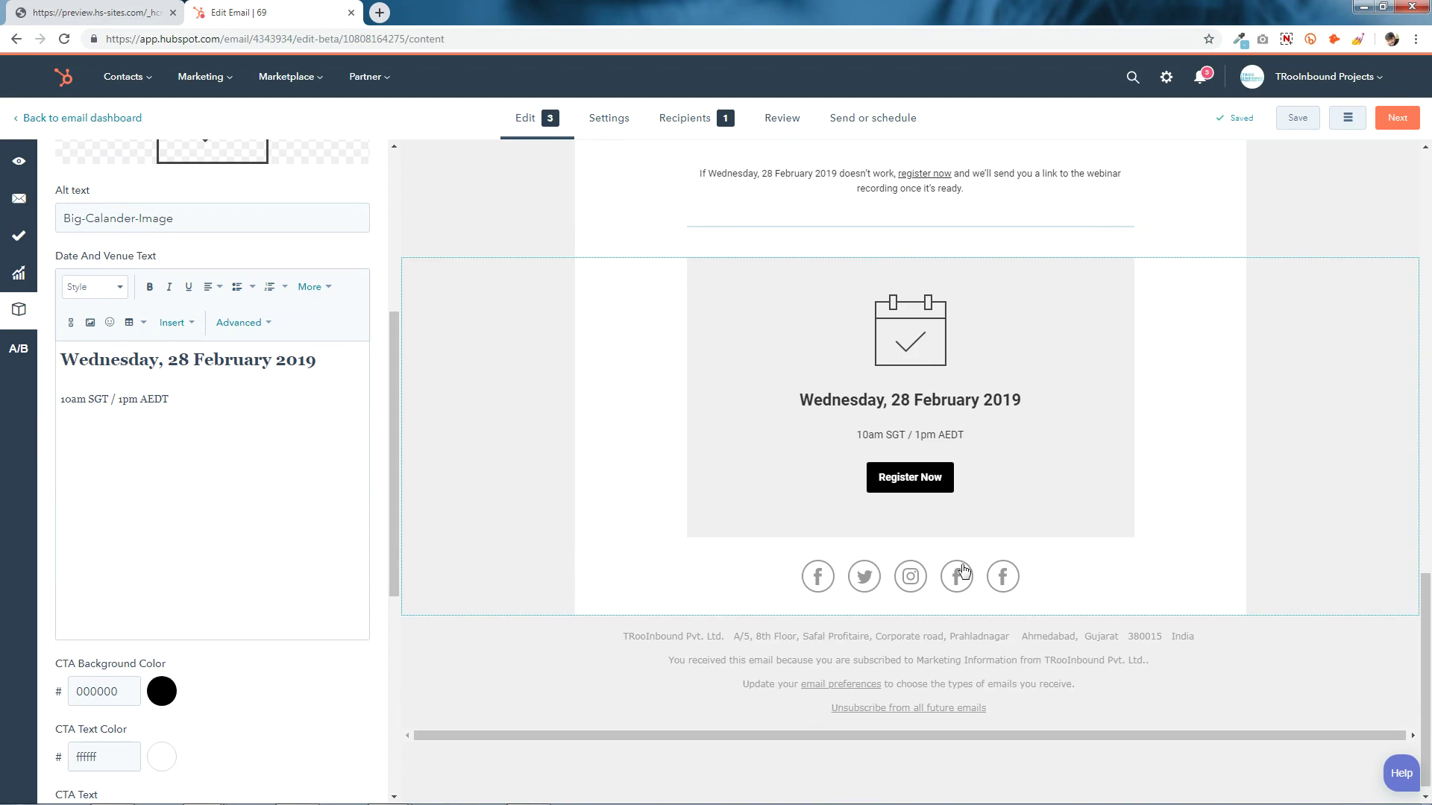
scroll(230, 535, down, 6)
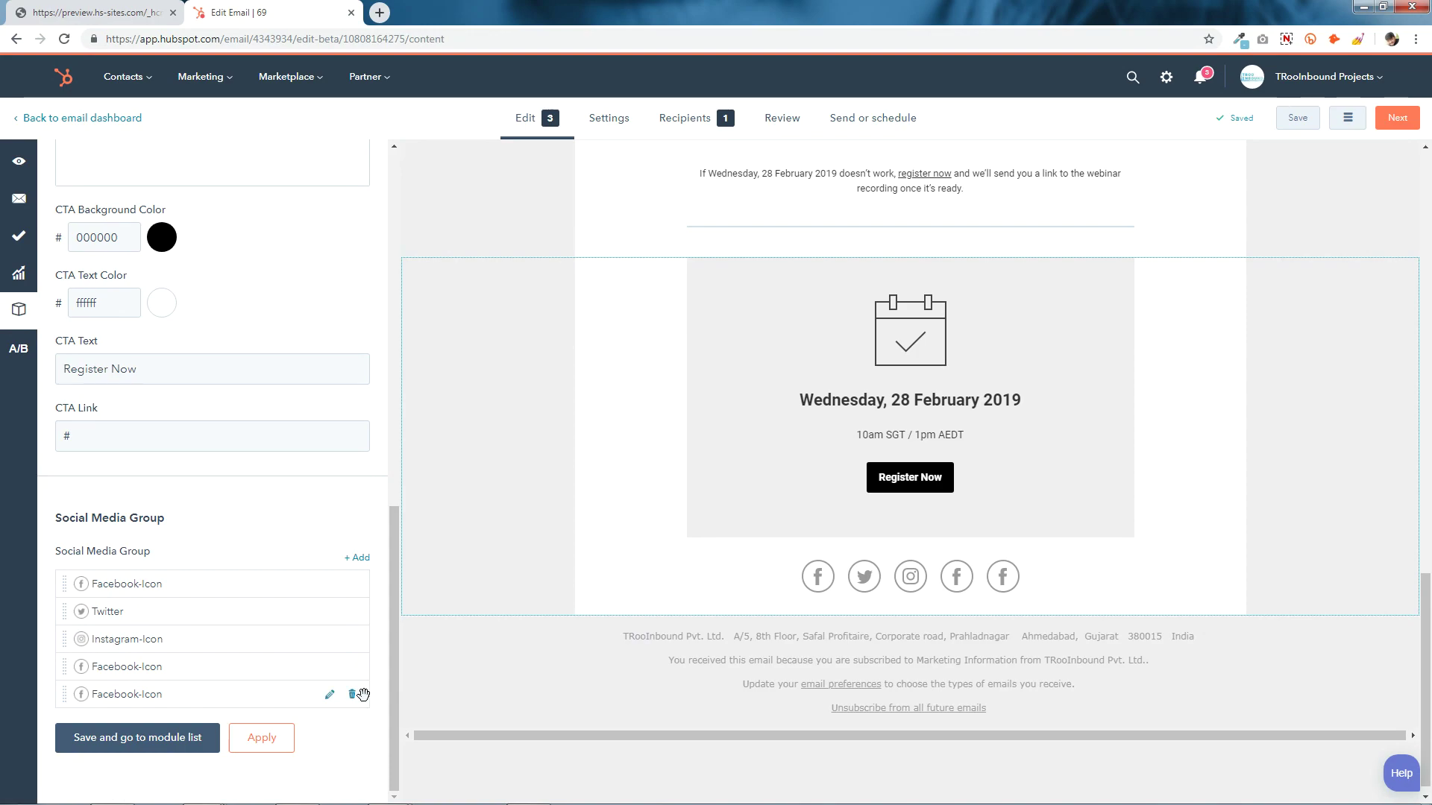
click(352, 696)
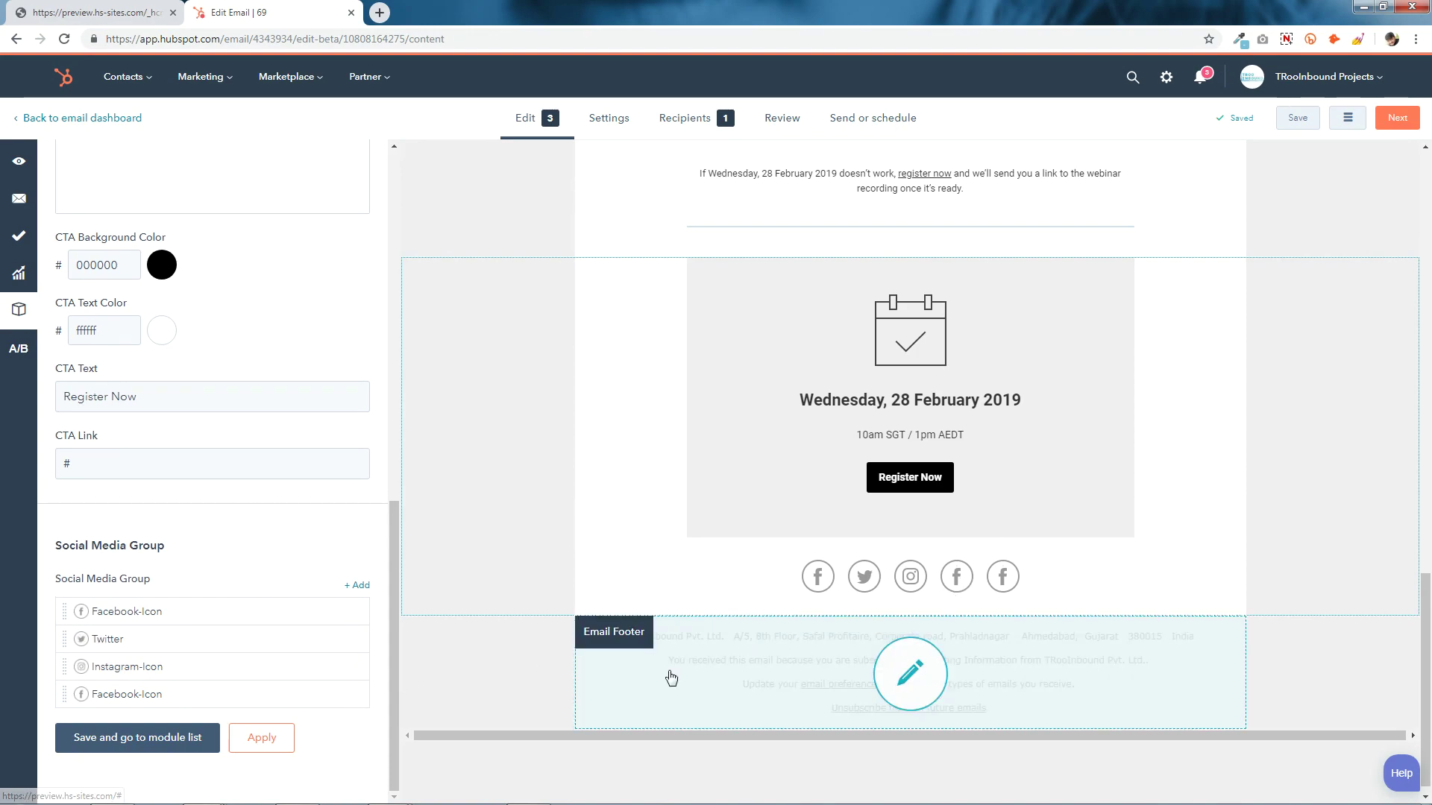
click(352, 698)
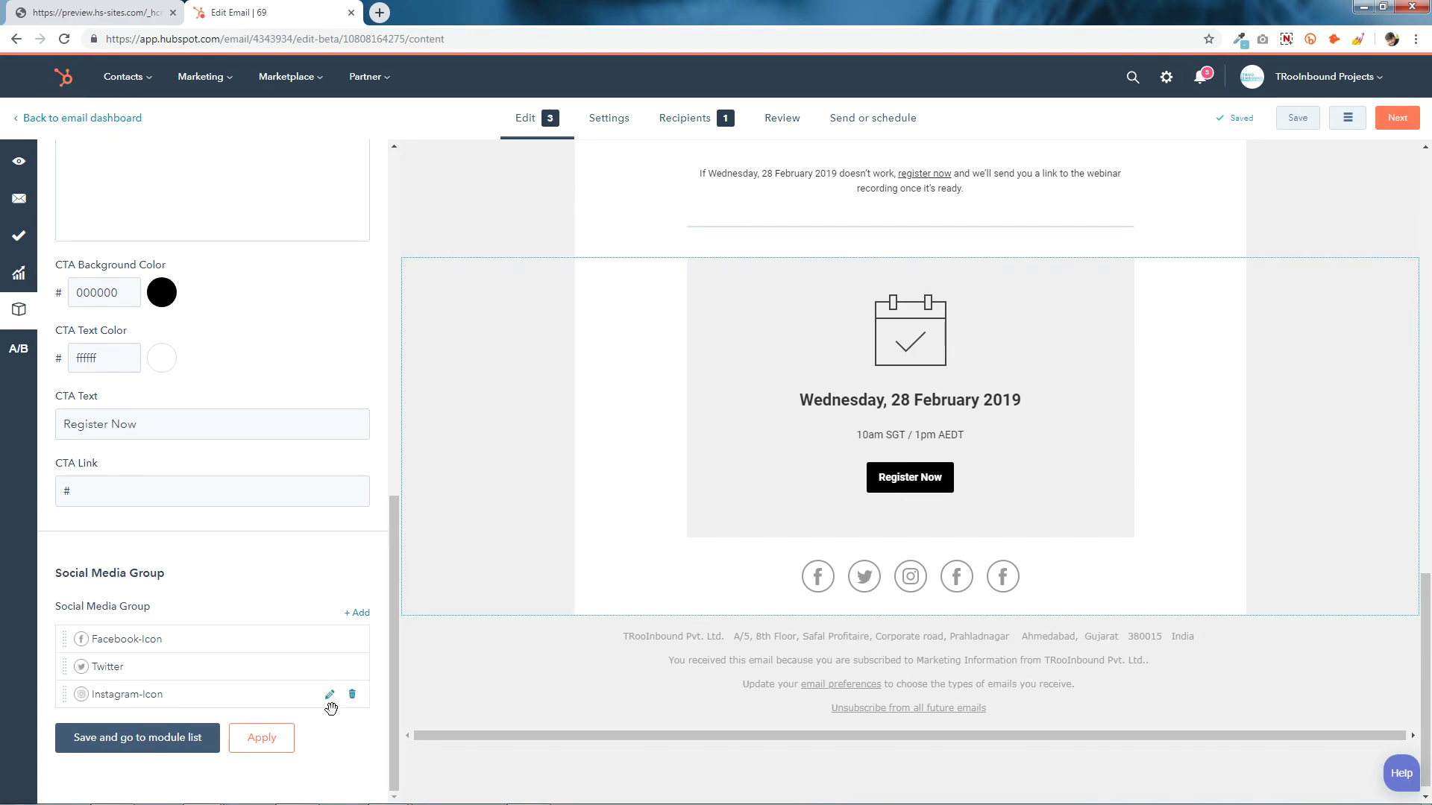
click(256, 746)
click(159, 746)
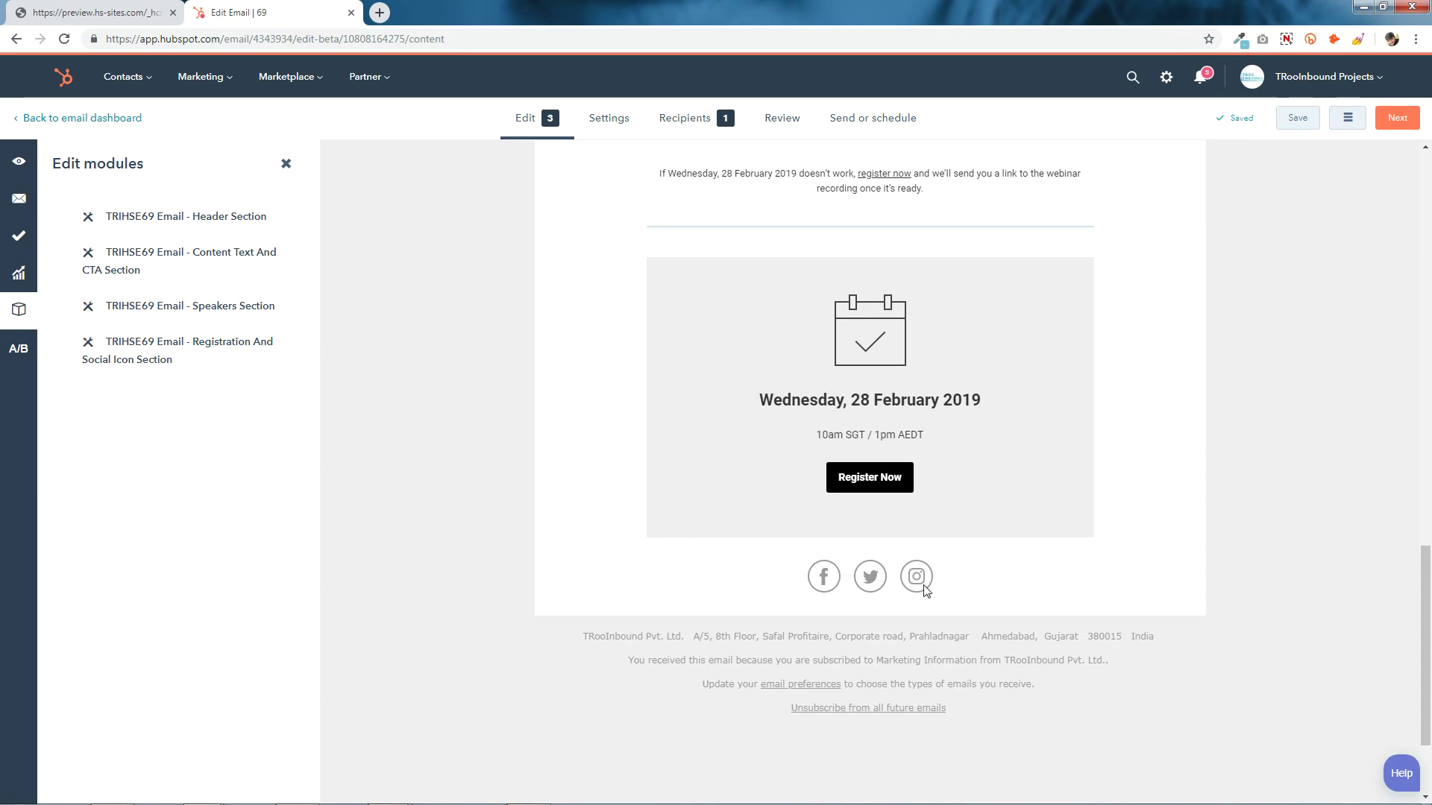
Step: Open the Email Footer module and review its office location and footer information options
click(16, 314)
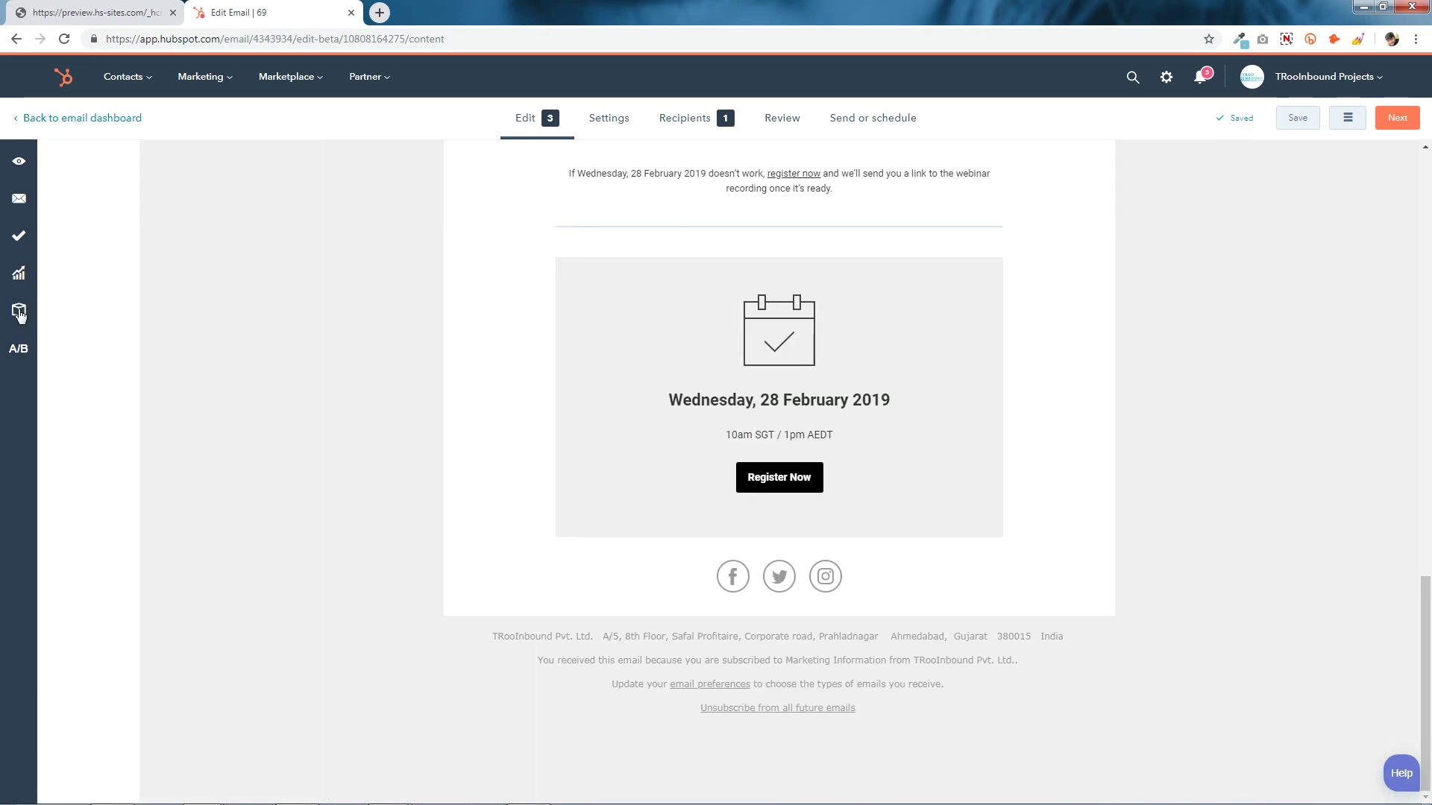
click(19, 315)
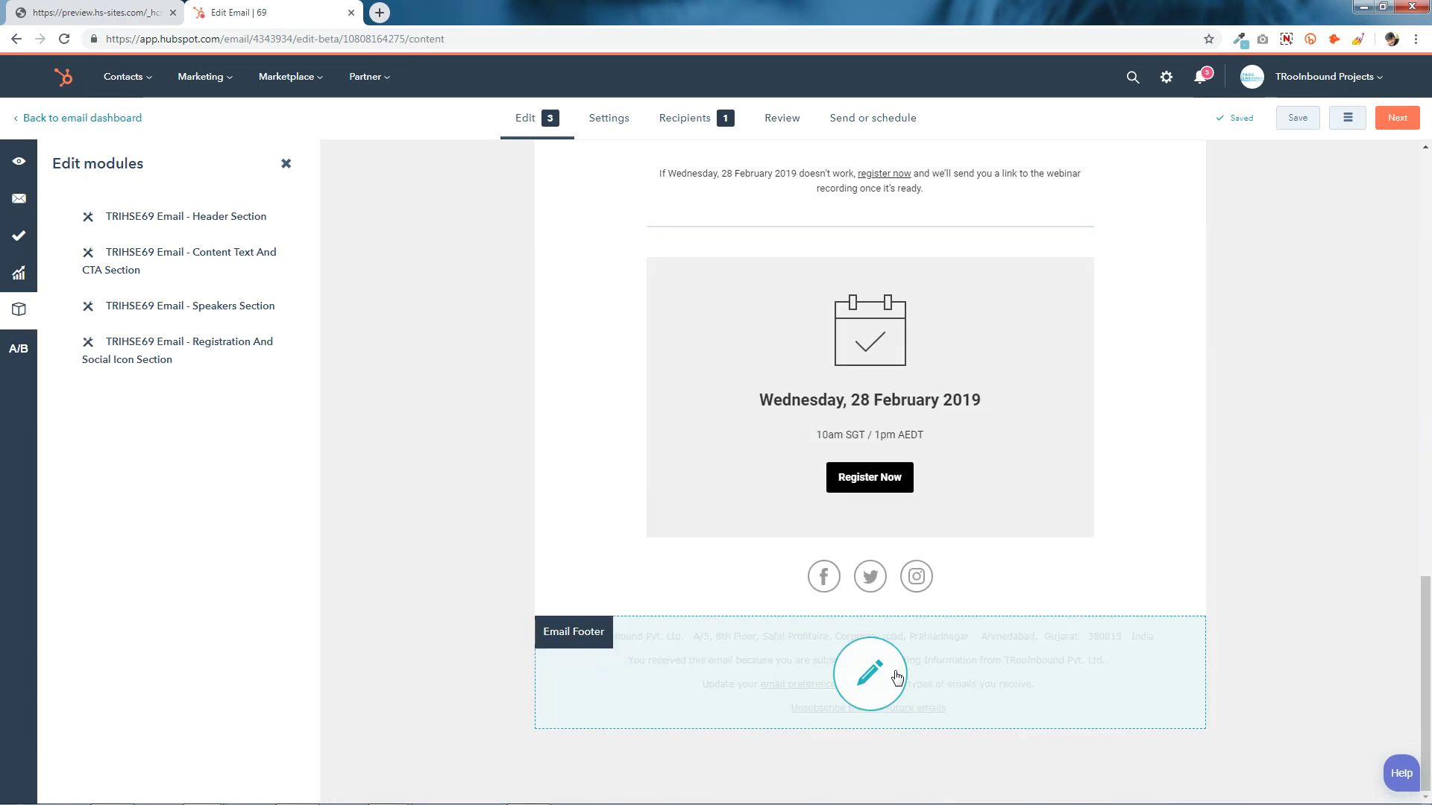
click(895, 674)
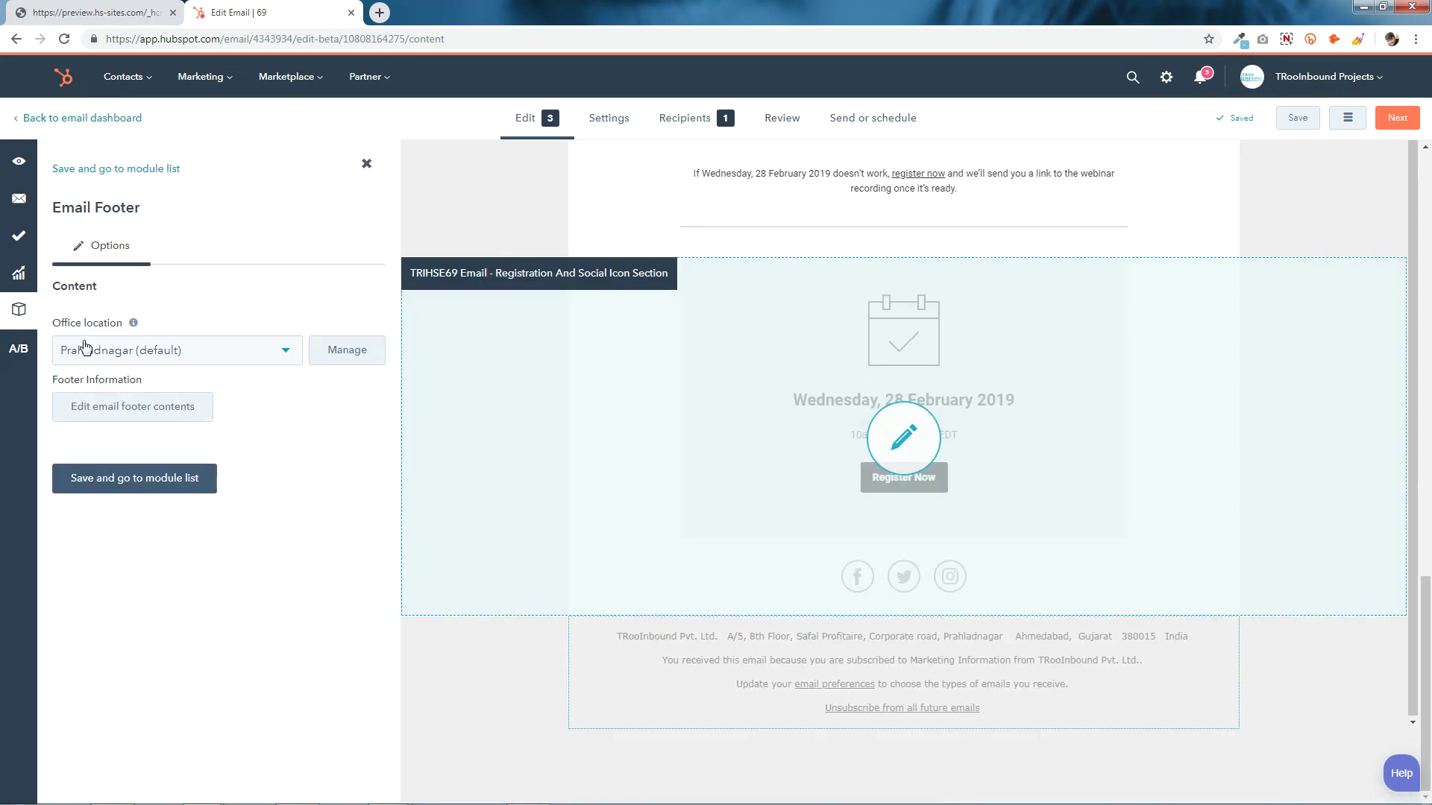
mouse_move(134, 322)
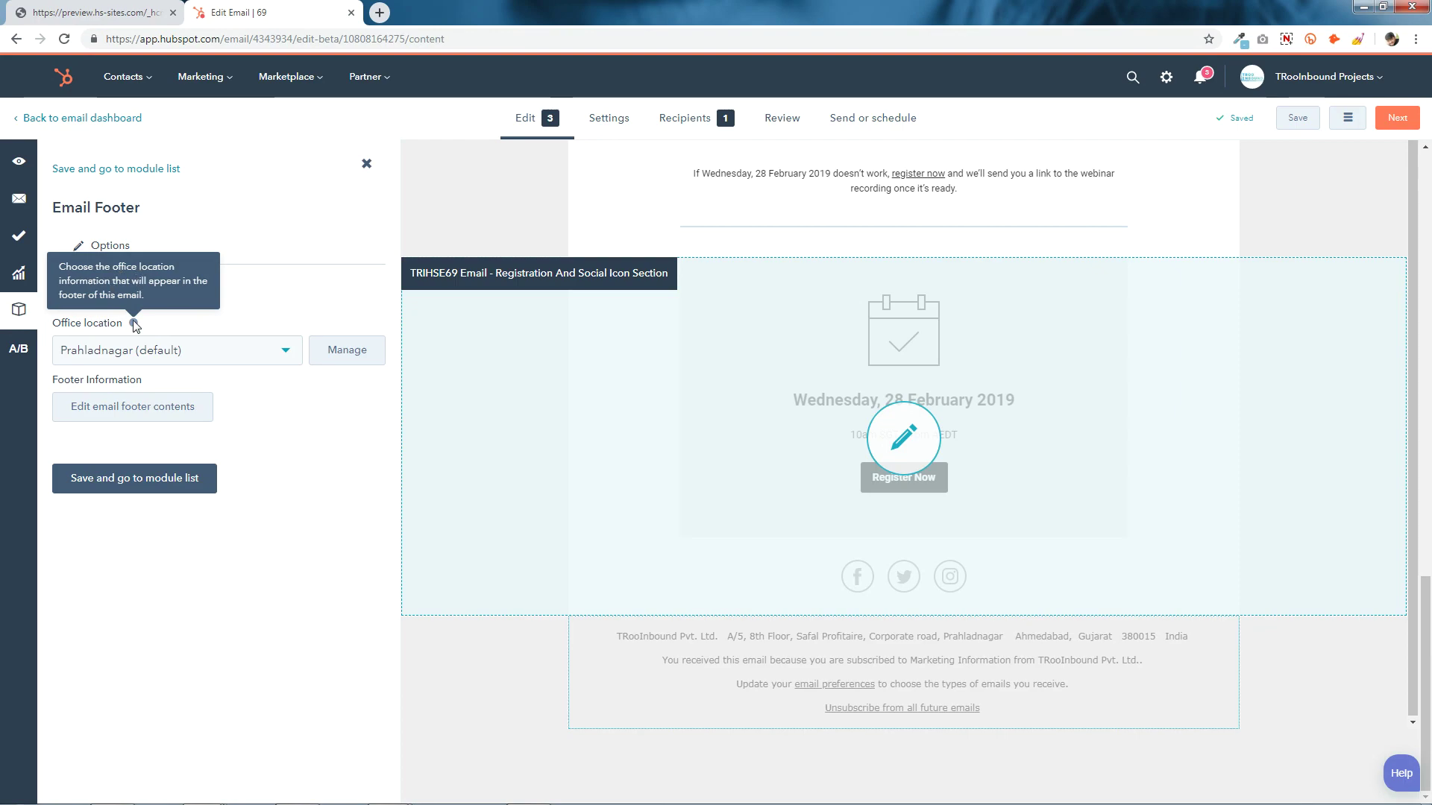
Step: Open the shareable email preview in a new window and examine the finished email down to its footer
click(19, 163)
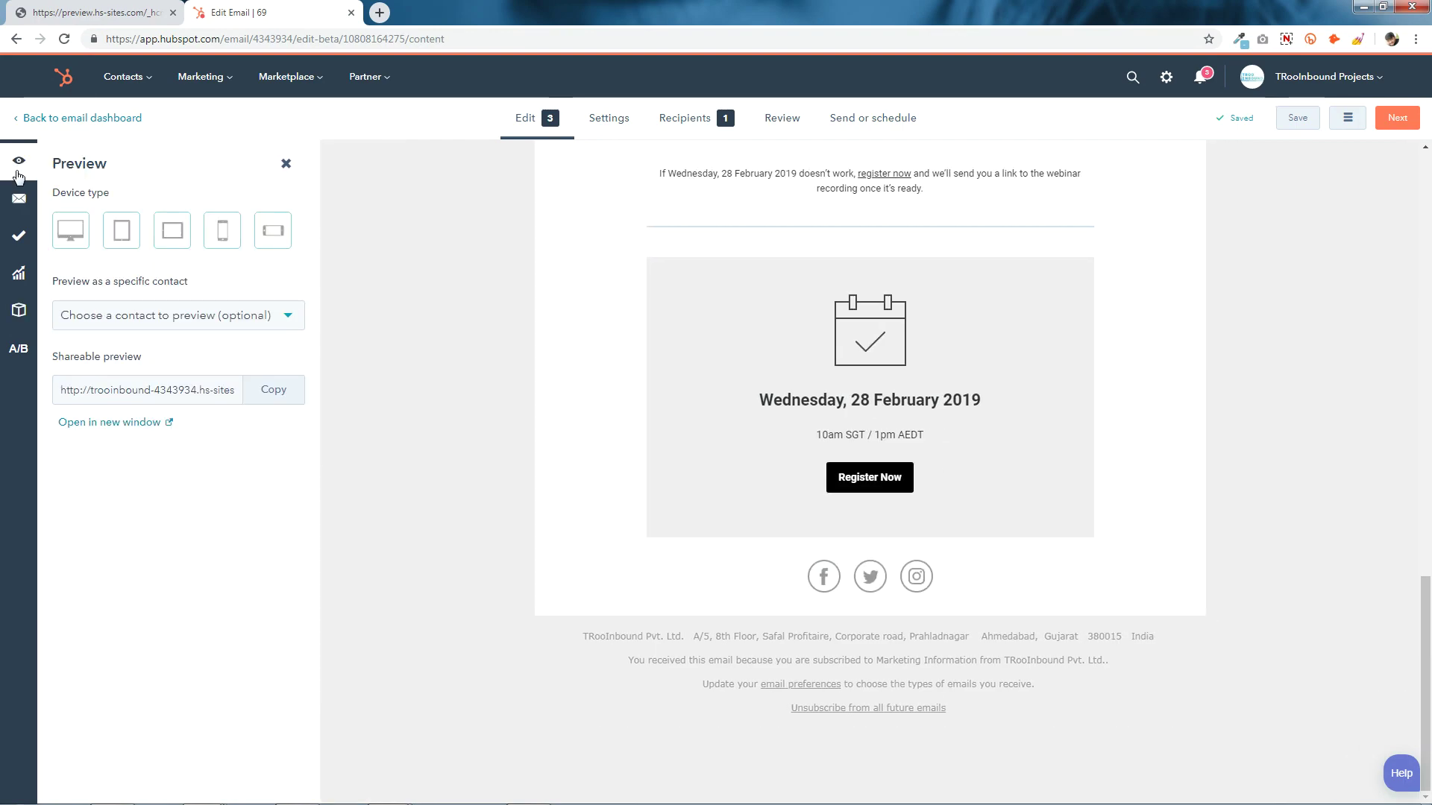
click(92, 424)
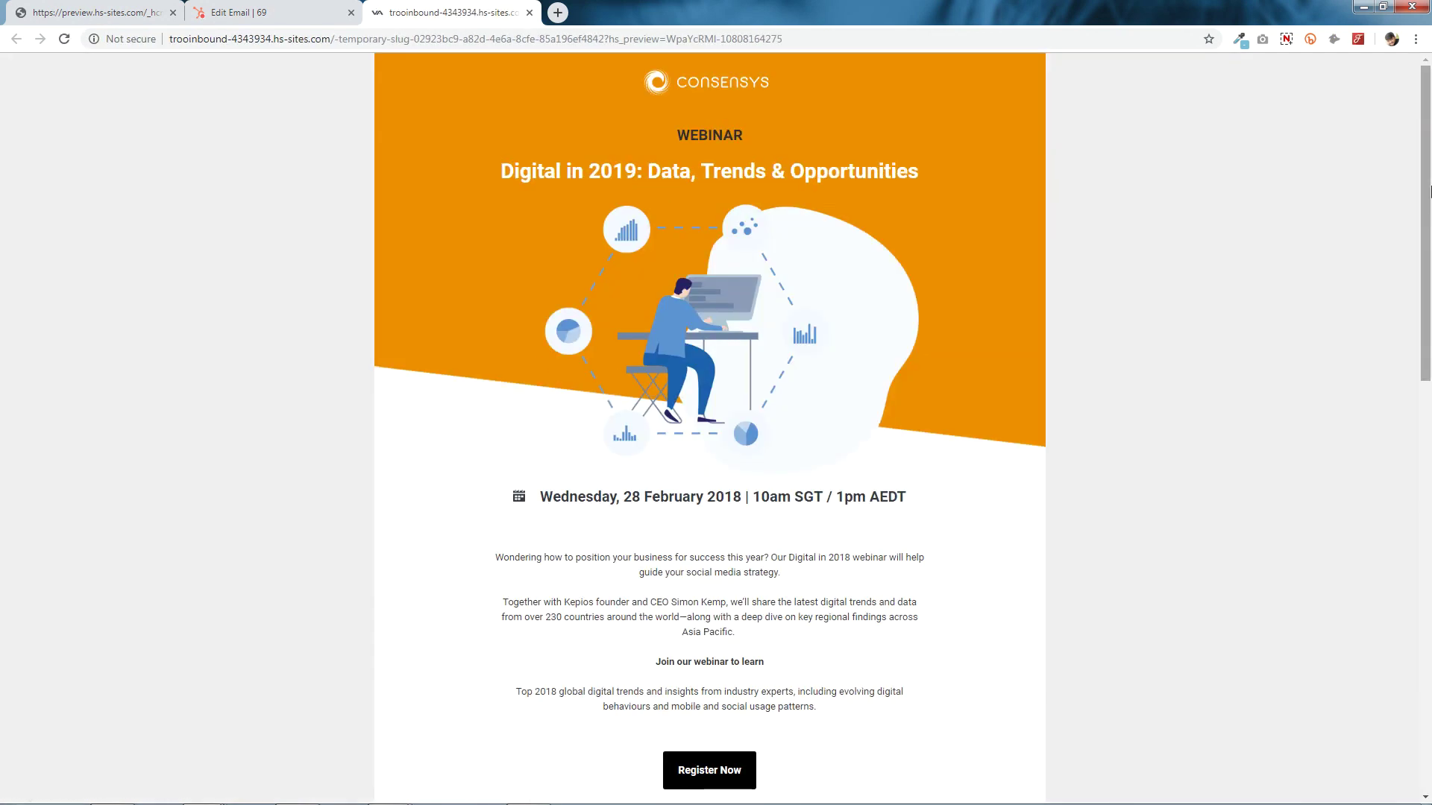
scroll(1429, 192, down, 8)
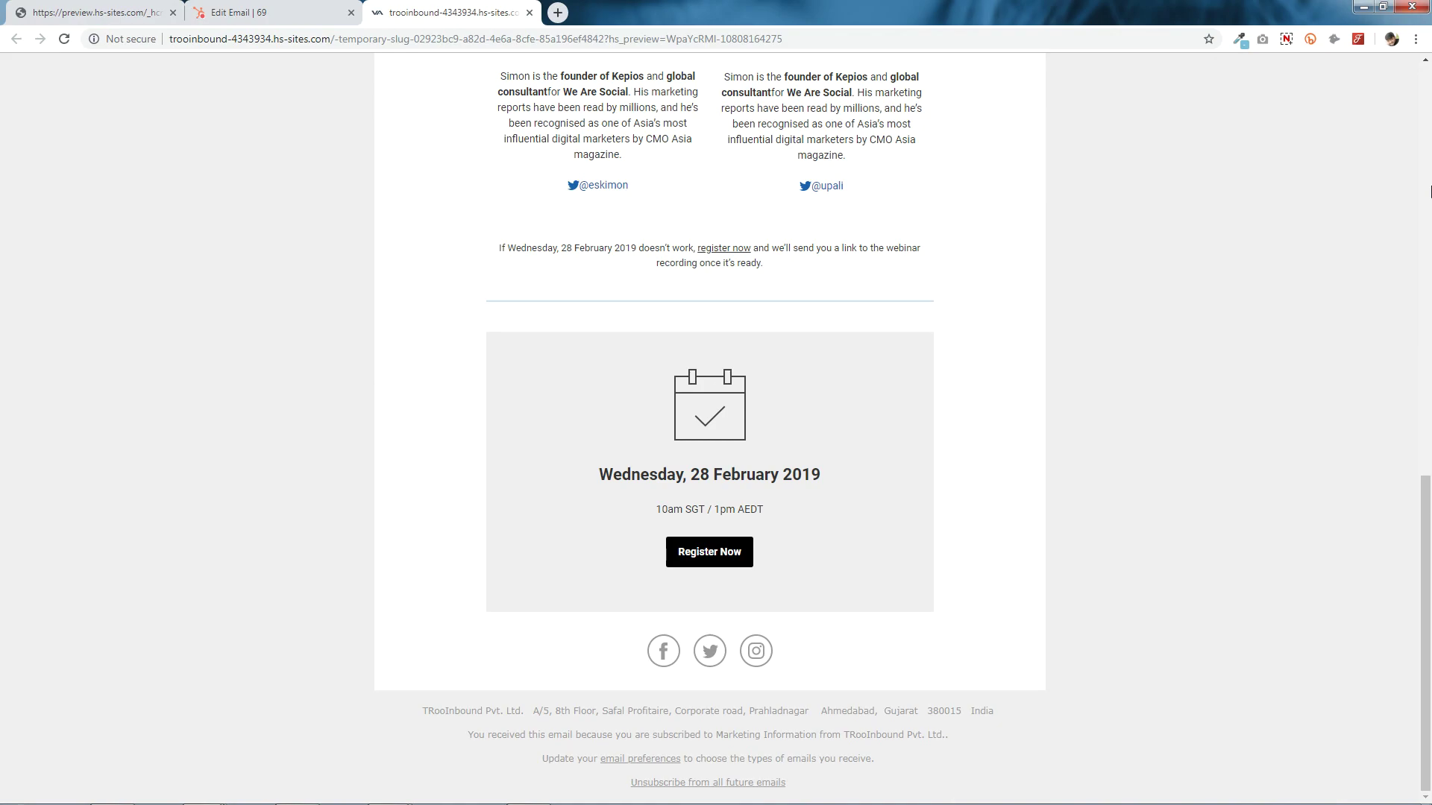
Step: Compare the customized Consensys email preview with the original Hosuite template preview, from the header down to the footer
scroll(1430, 192, up, 14)
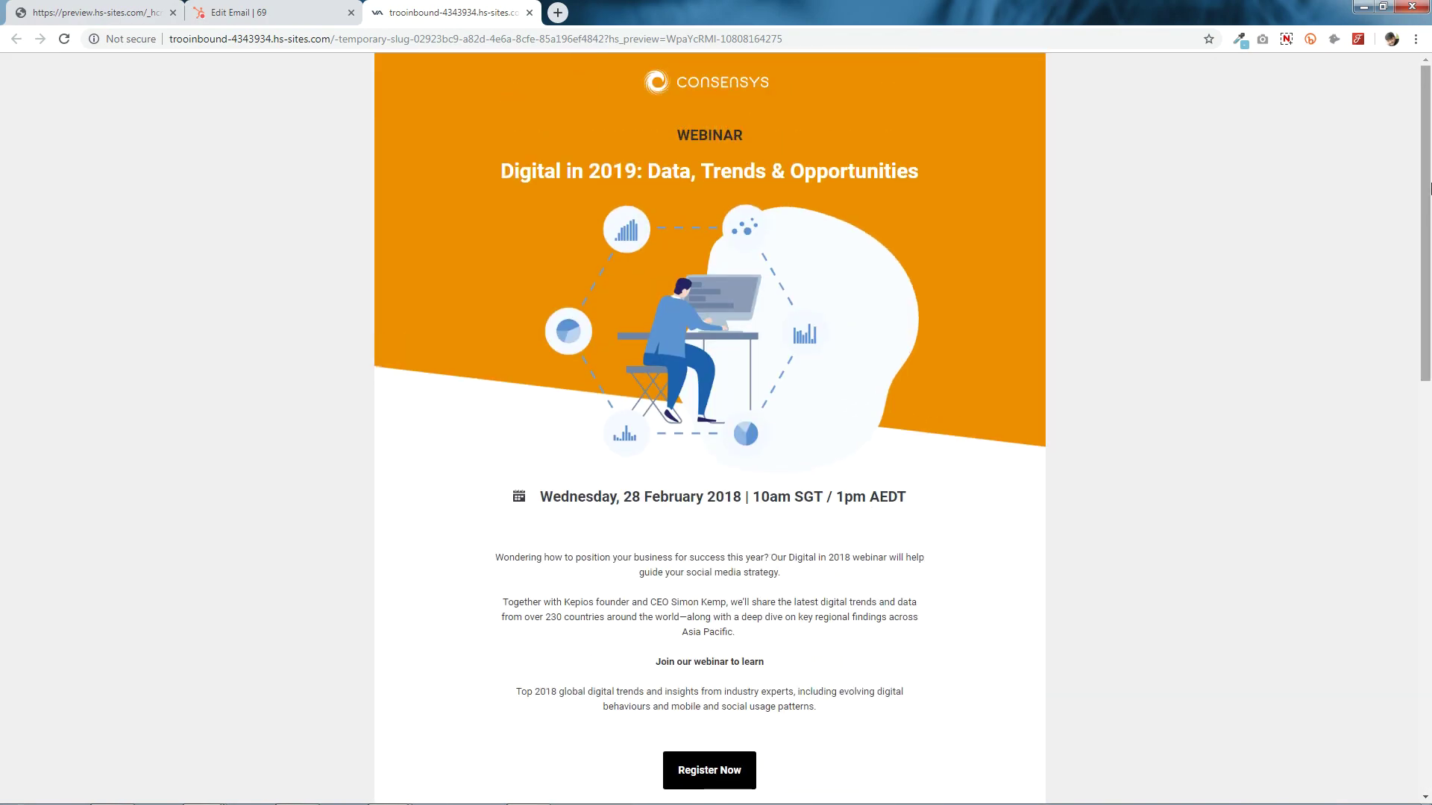
click(46, 8)
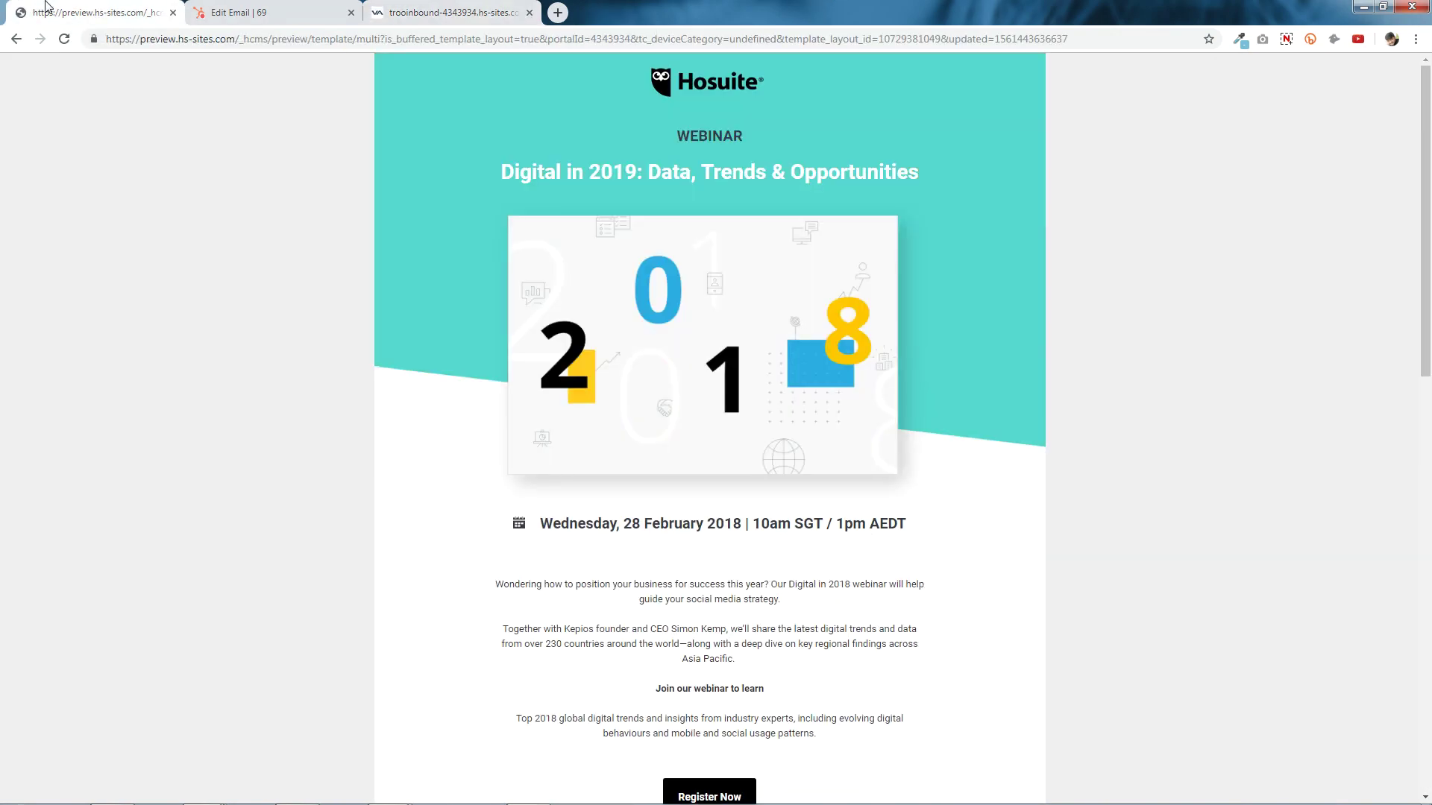
scroll(52, 257, down, 14)
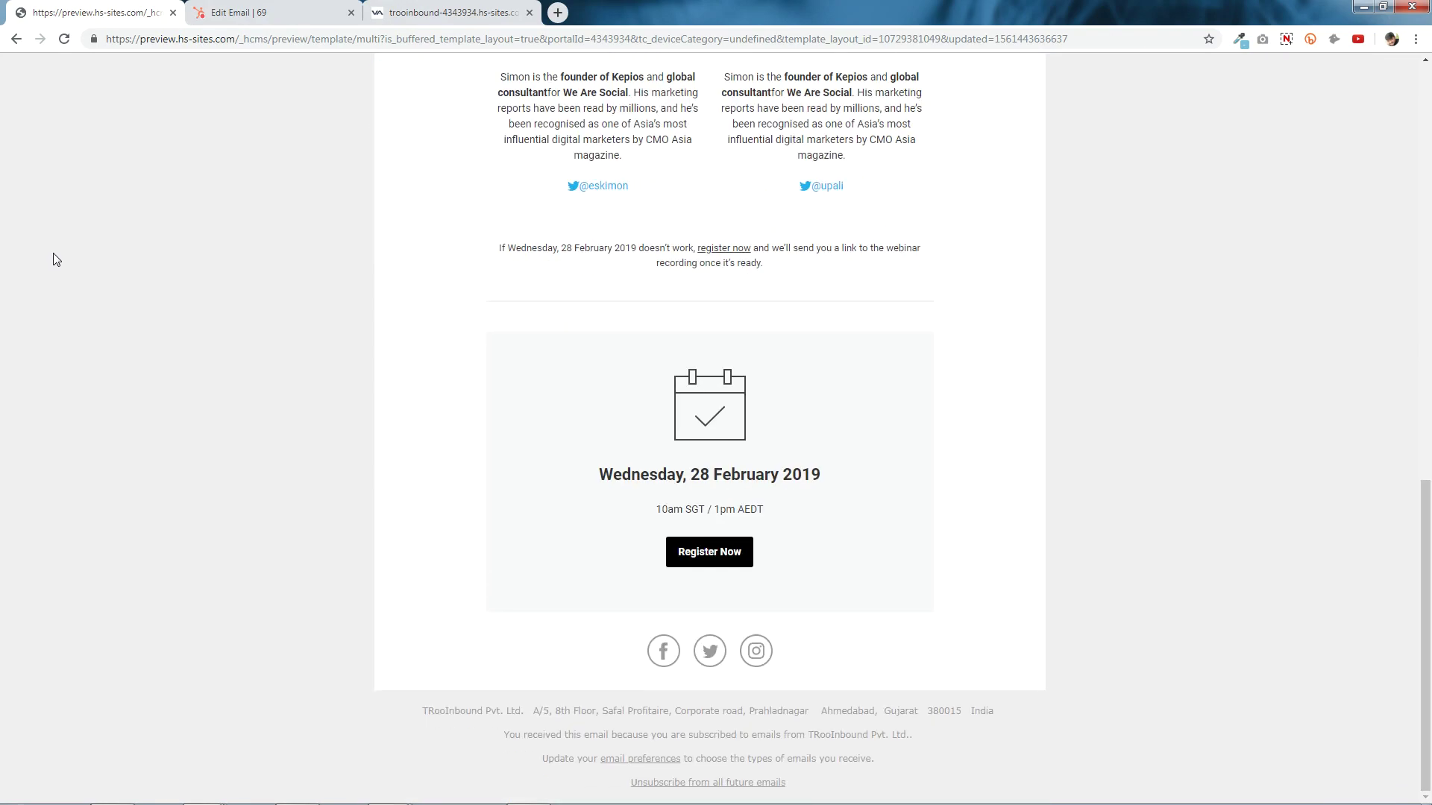
scroll(54, 258, up, 14)
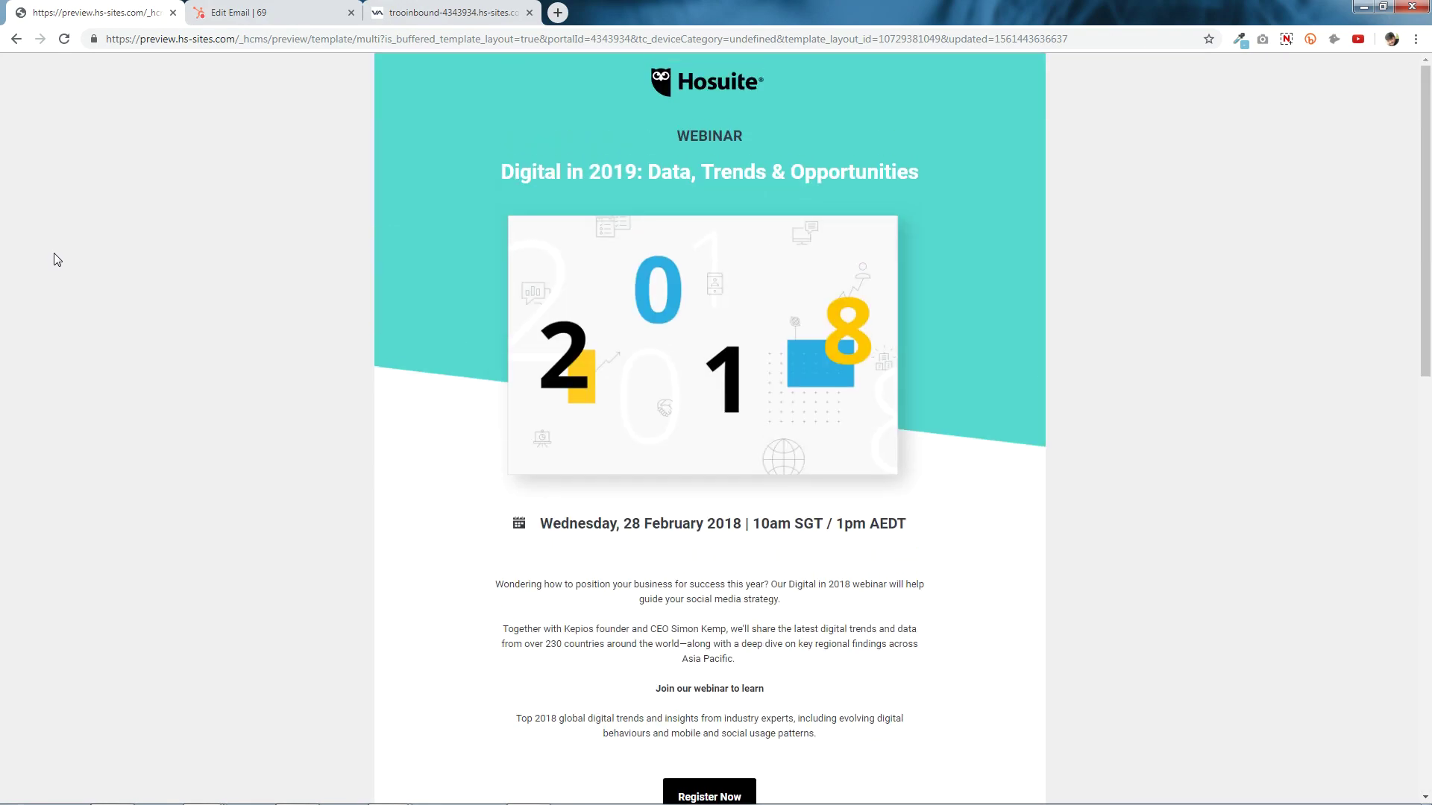
click(479, 9)
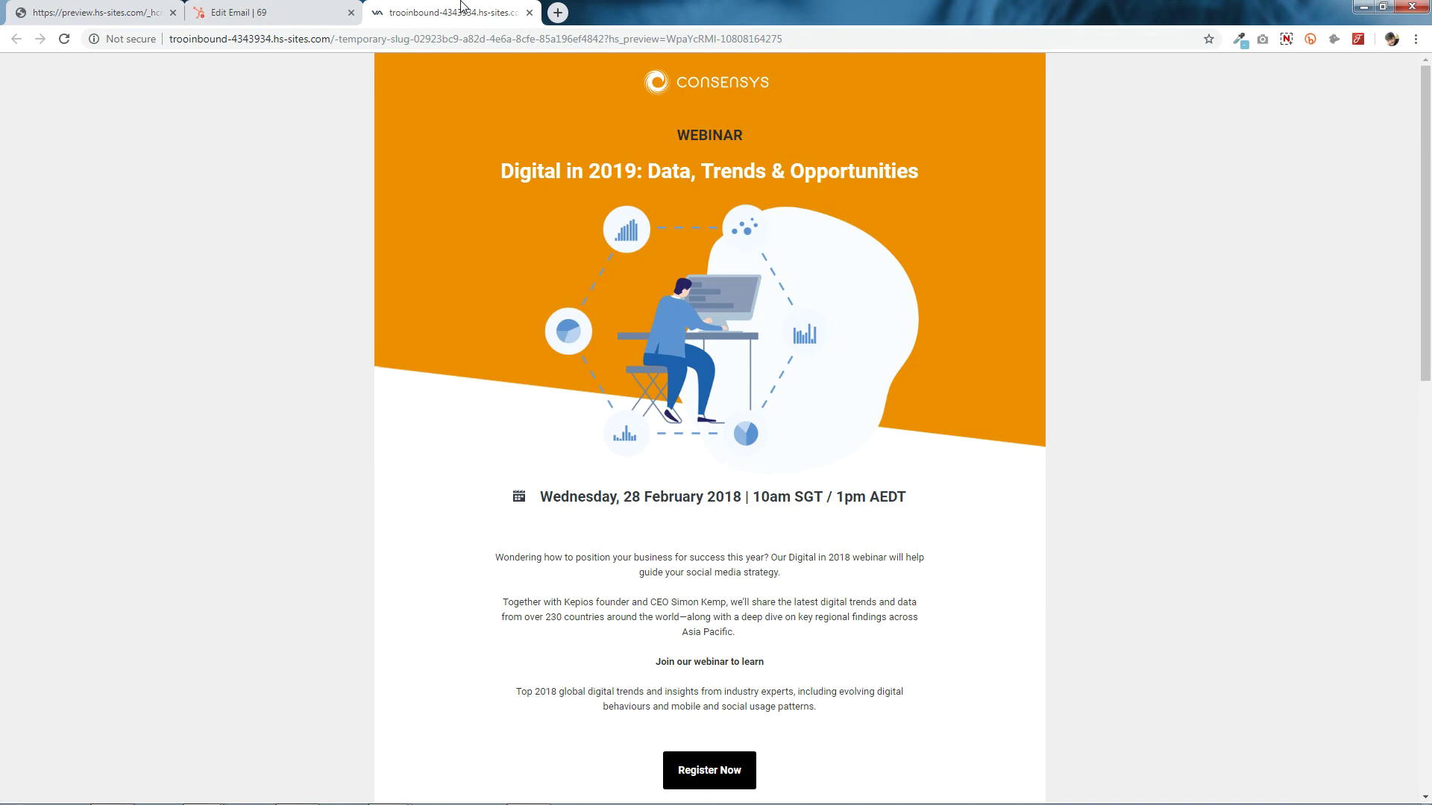
click(146, 6)
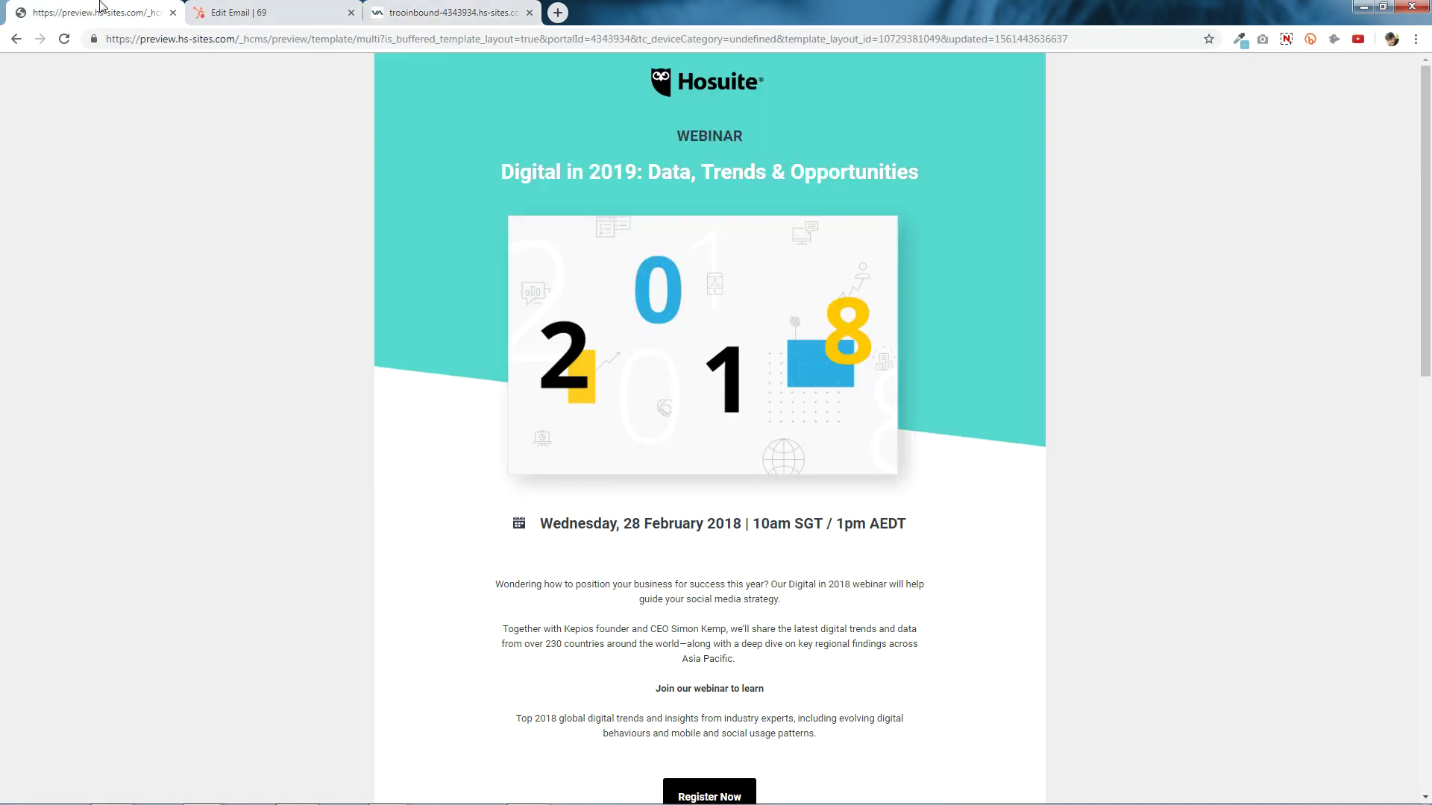
click(453, 11)
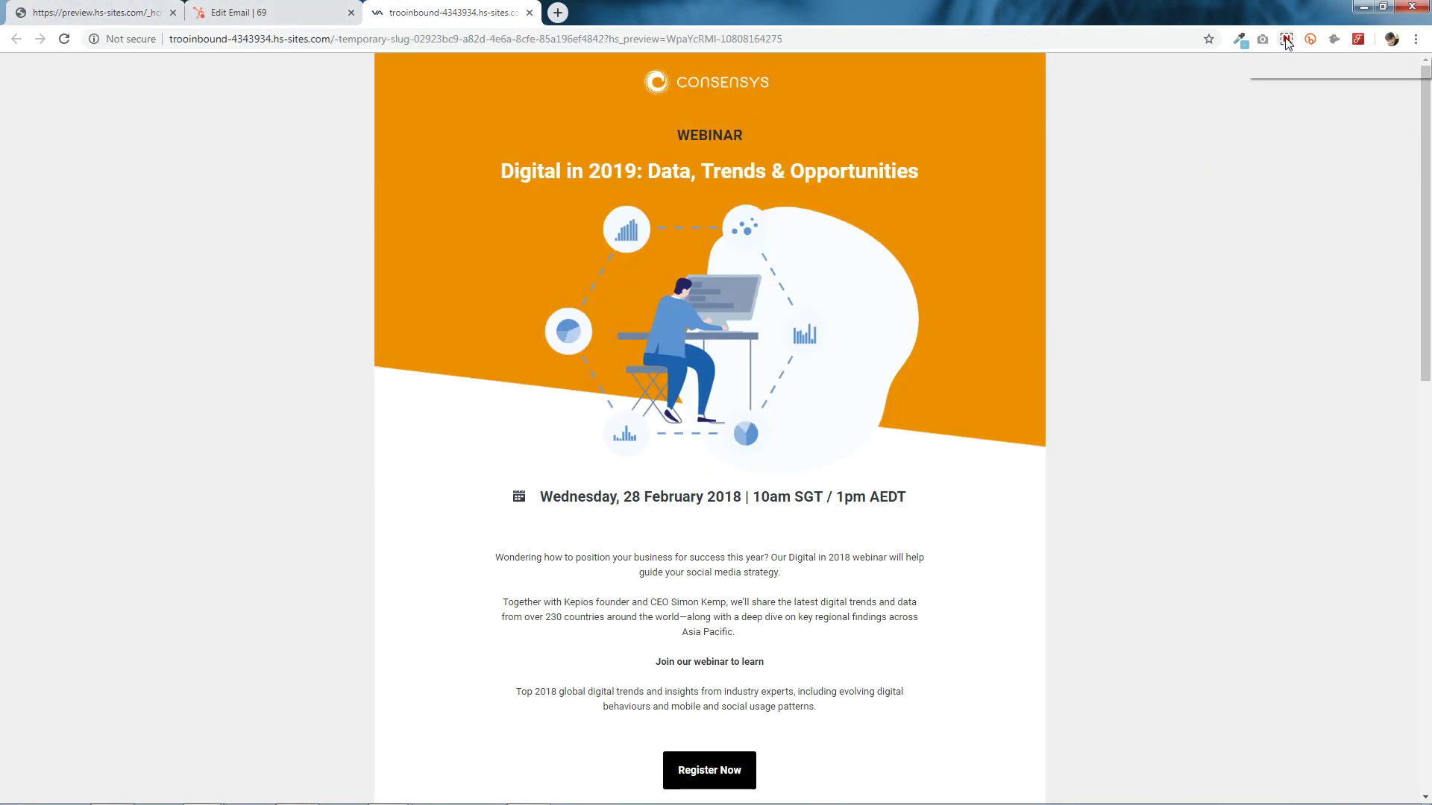